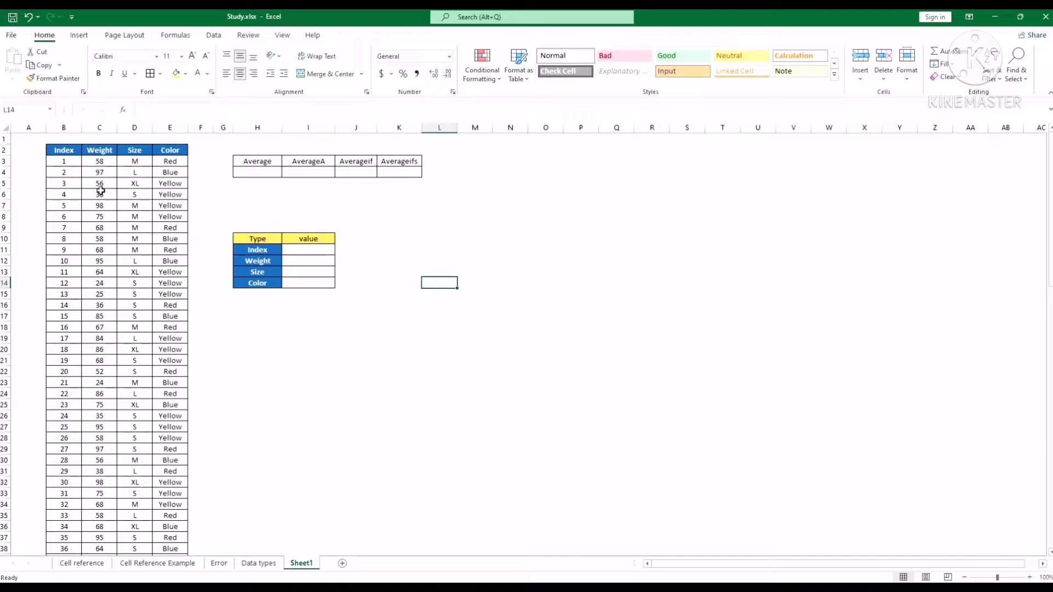
# - Review the Index, Weight, Size and Color columns of the data table, including its lower rows
pyautogui.click(68, 161)
pyautogui.scroll(-20, 80, 181)
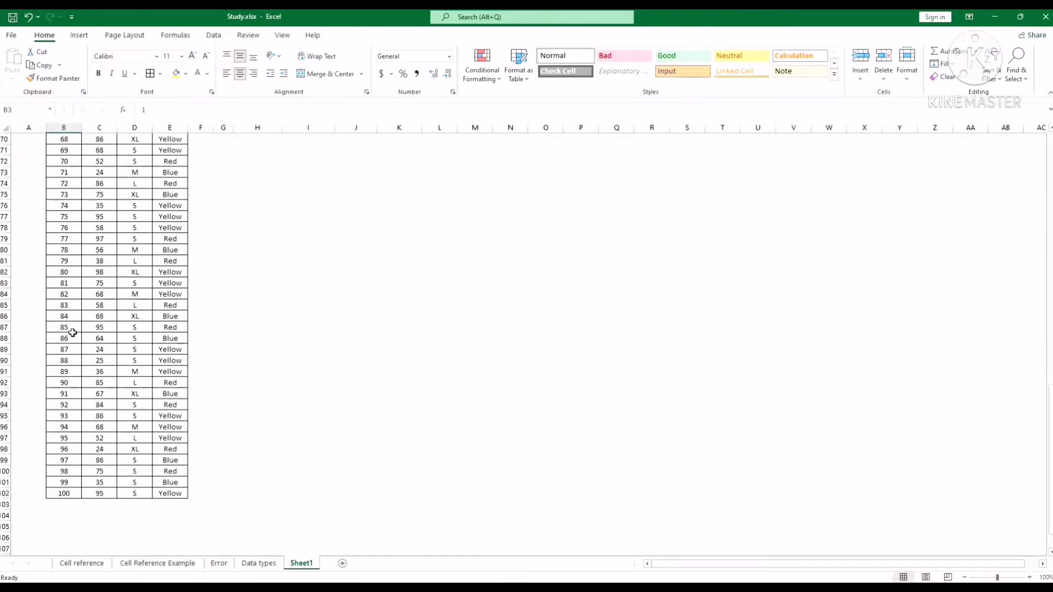
pyautogui.scroll(-7, 73, 333)
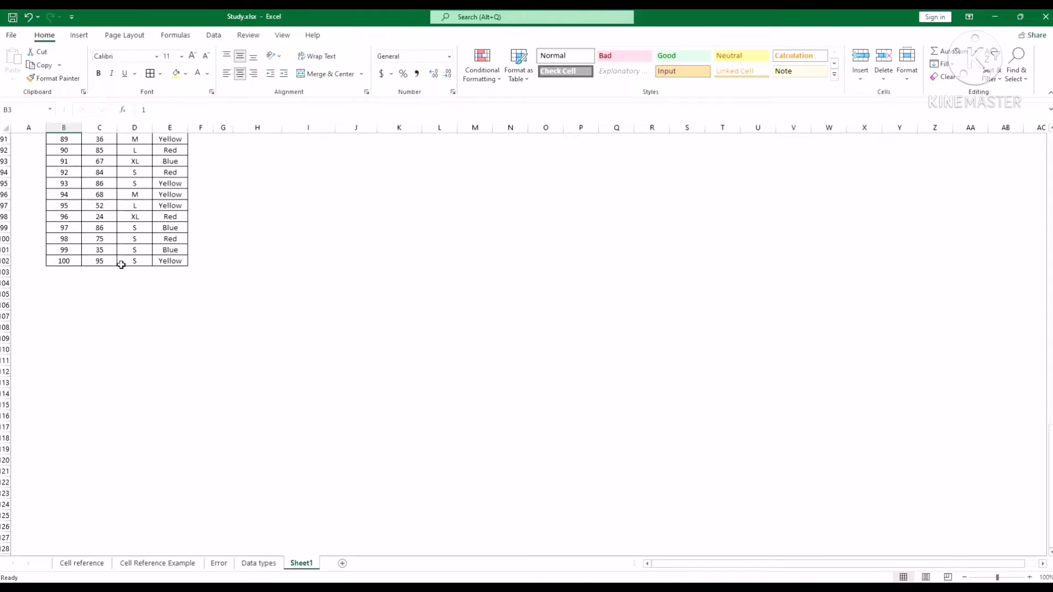
pyautogui.scroll(20, 118, 264)
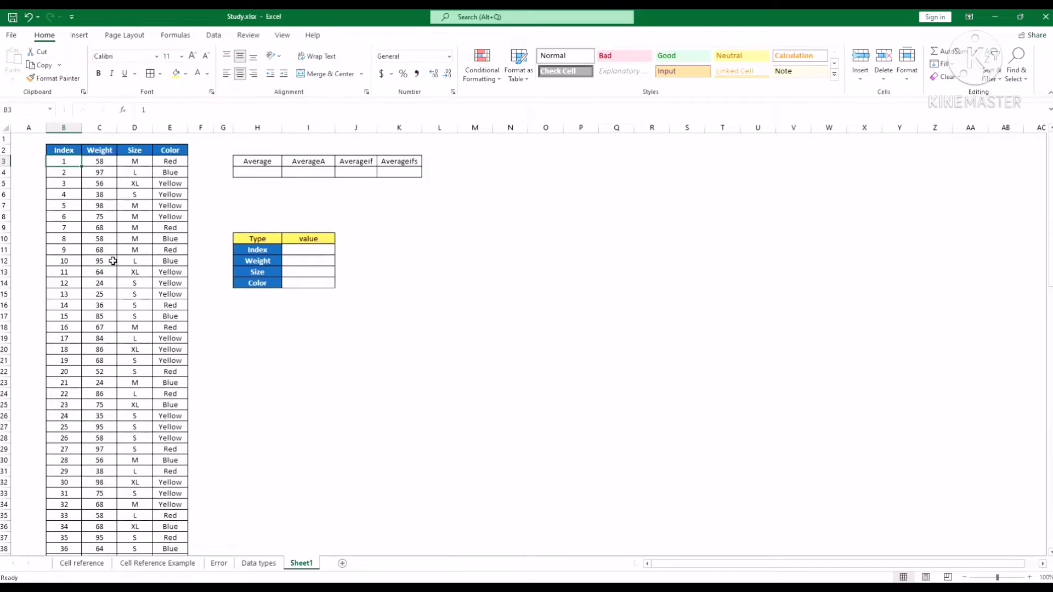
pyautogui.click(112, 163)
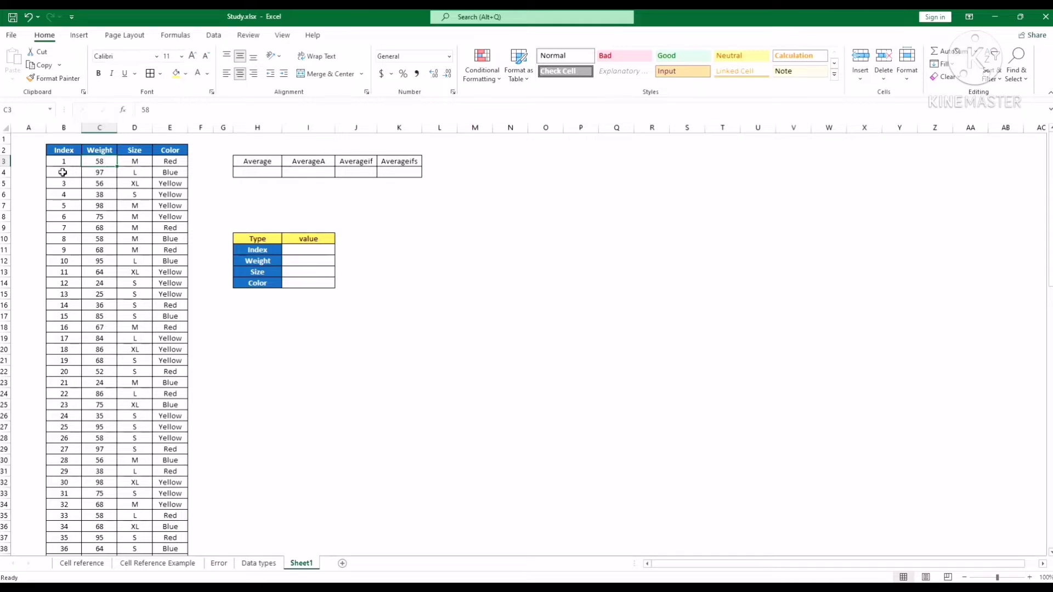
pyautogui.click(108, 174)
pyautogui.click(109, 184)
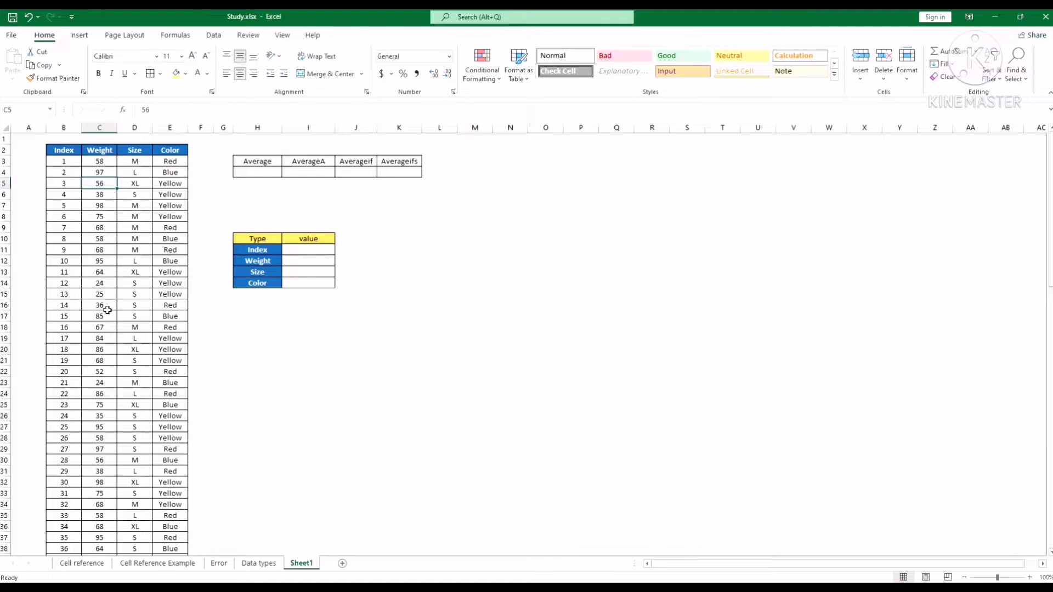
pyautogui.scroll(-5, 104, 395)
pyautogui.scroll(5, 104, 395)
pyautogui.click(140, 160)
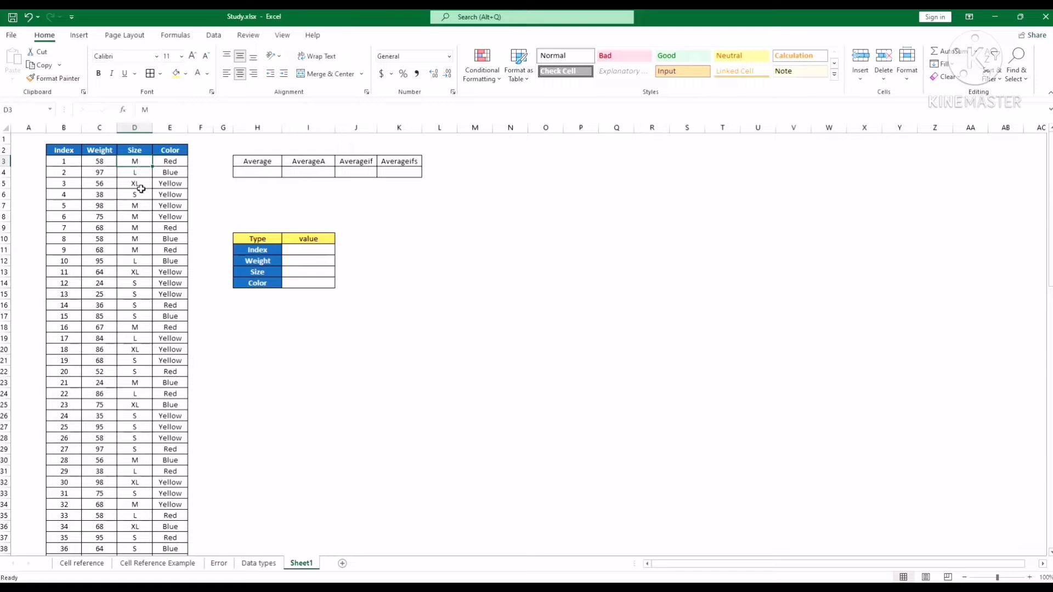
pyautogui.scroll(-15, 150, 301)
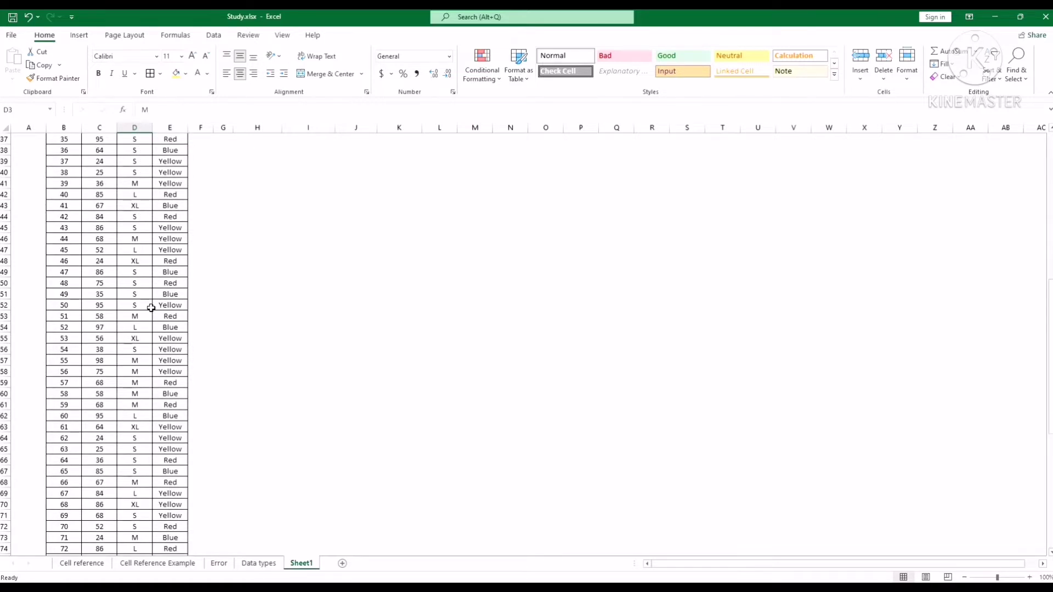
pyautogui.scroll(15, 149, 304)
pyautogui.click(182, 162)
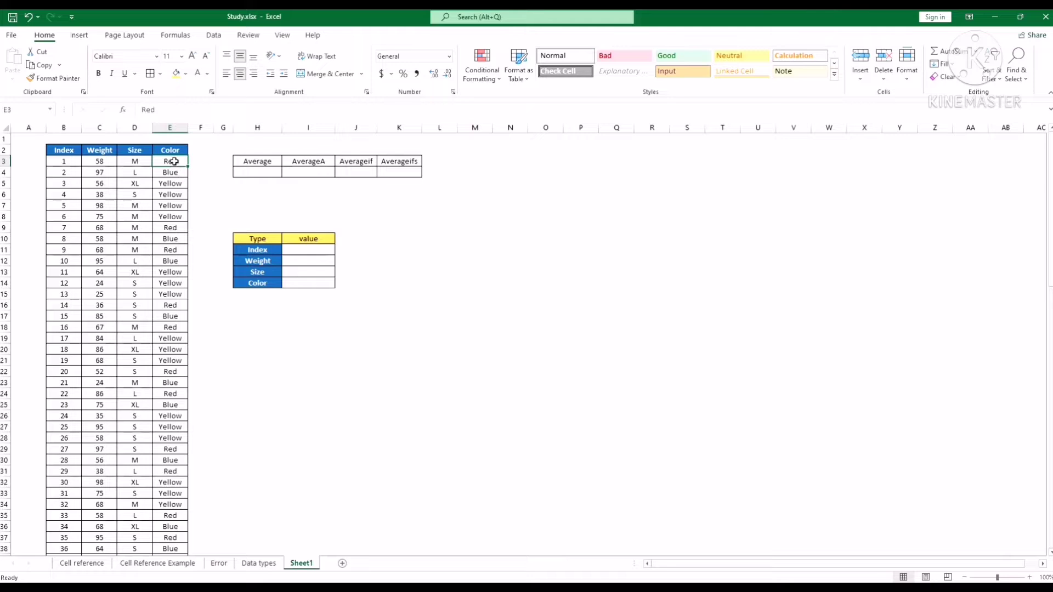
pyautogui.scroll(-20, 172, 267)
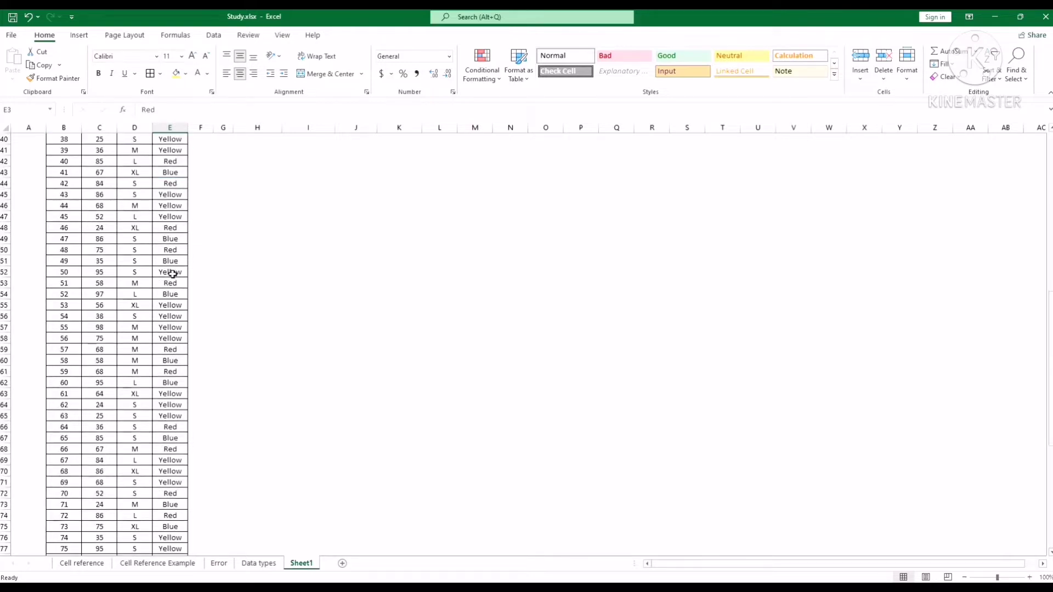
pyautogui.scroll(20, 173, 272)
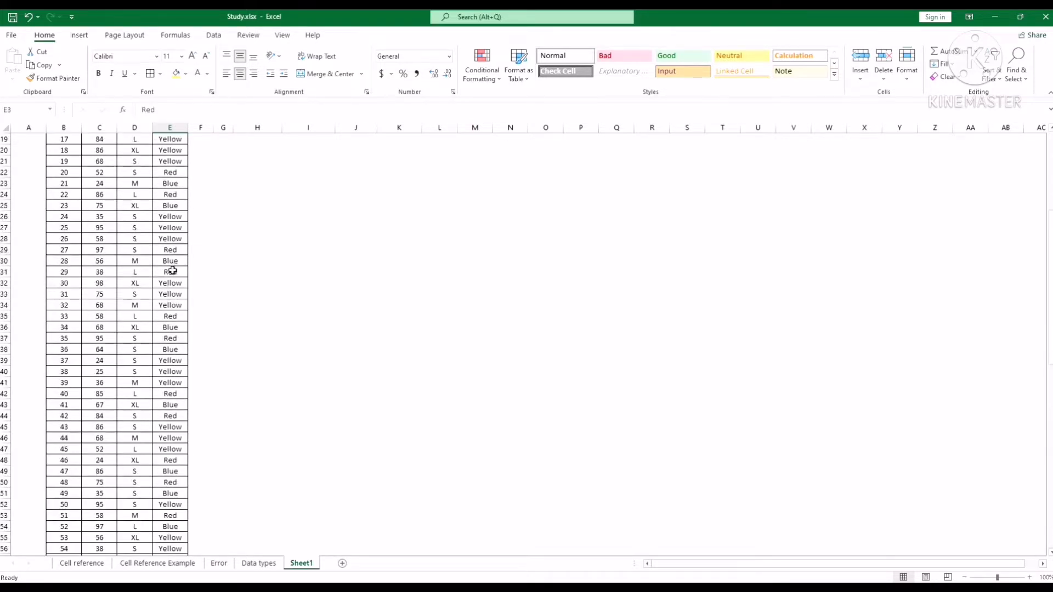
pyautogui.click(505, 306)
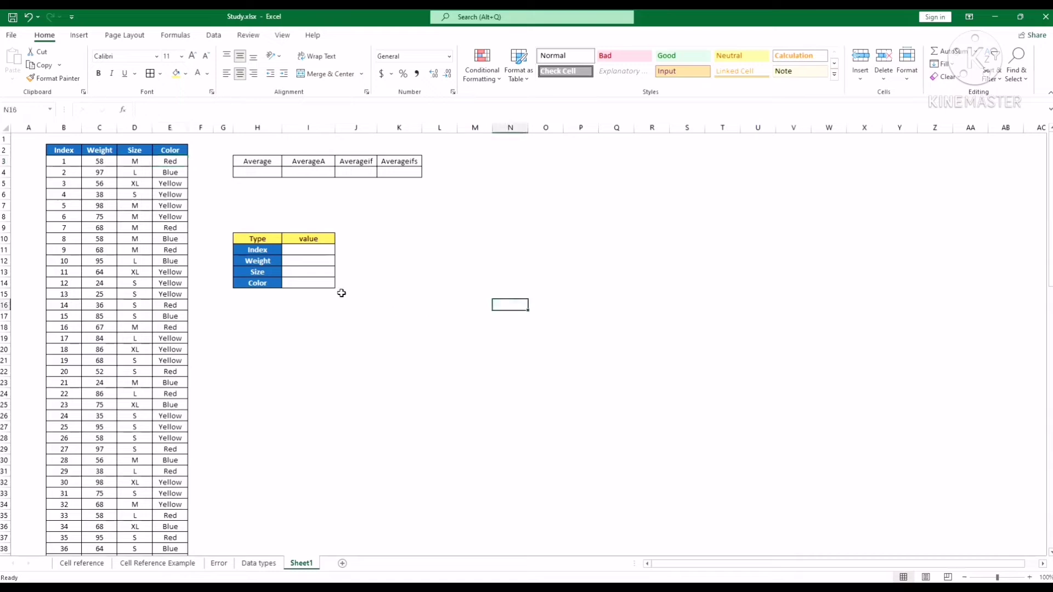
# - Select the first nine Weight values, C3:C11, to read their average without a formula
pyautogui.click(271, 174)
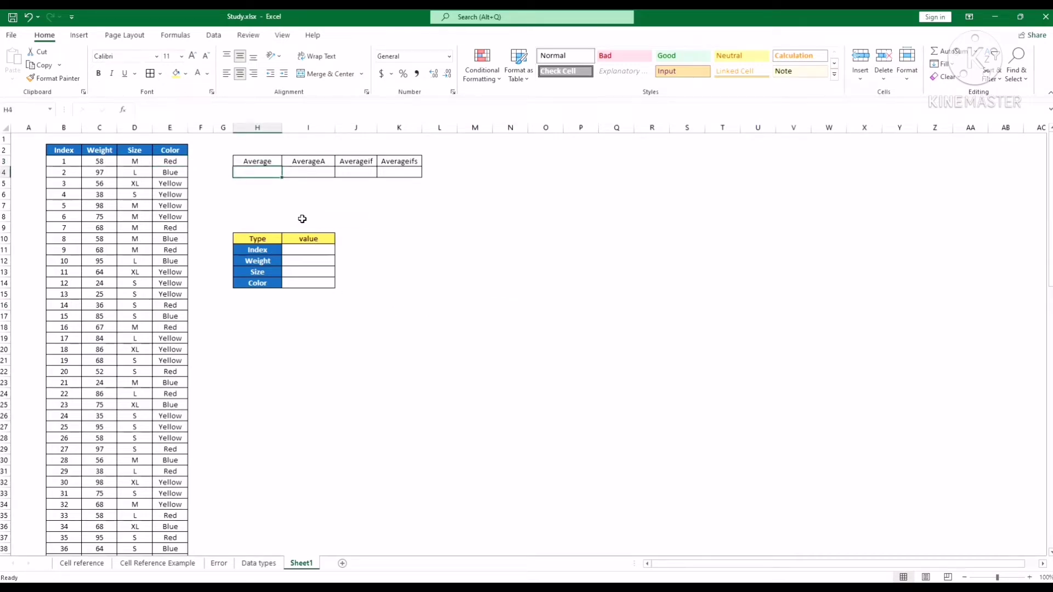
pyautogui.moveTo(100, 163); pyautogui.dragTo(104, 249)
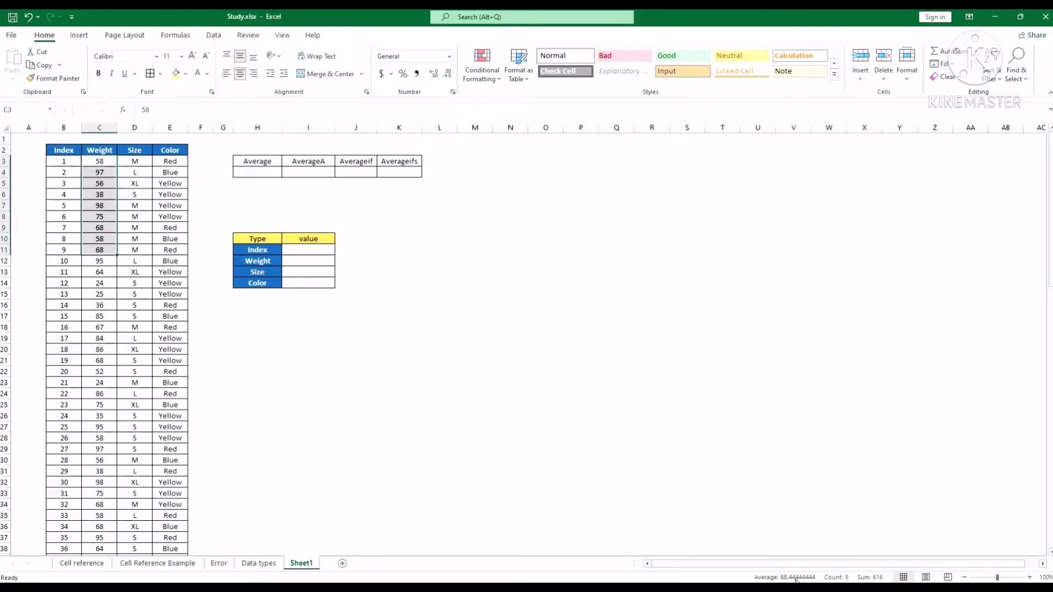
pyautogui.click(444, 252)
# - Enter =AVERAGE(C3:C102) in cell H4 under the Average heading to average the whole Weight column
pyautogui.click(263, 172)
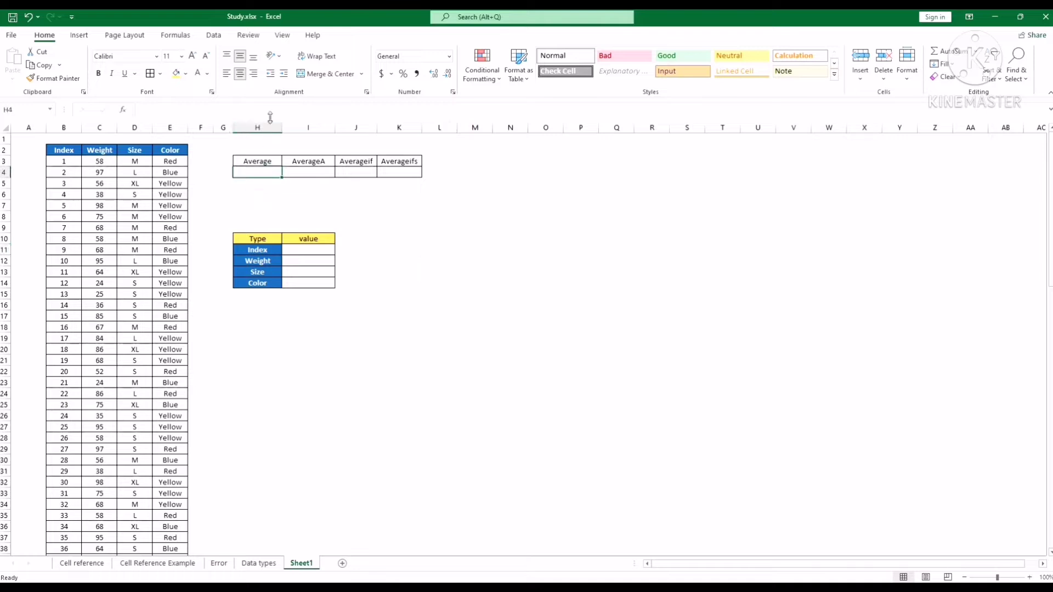
pyautogui.click(275, 109)
pyautogui.write('=')
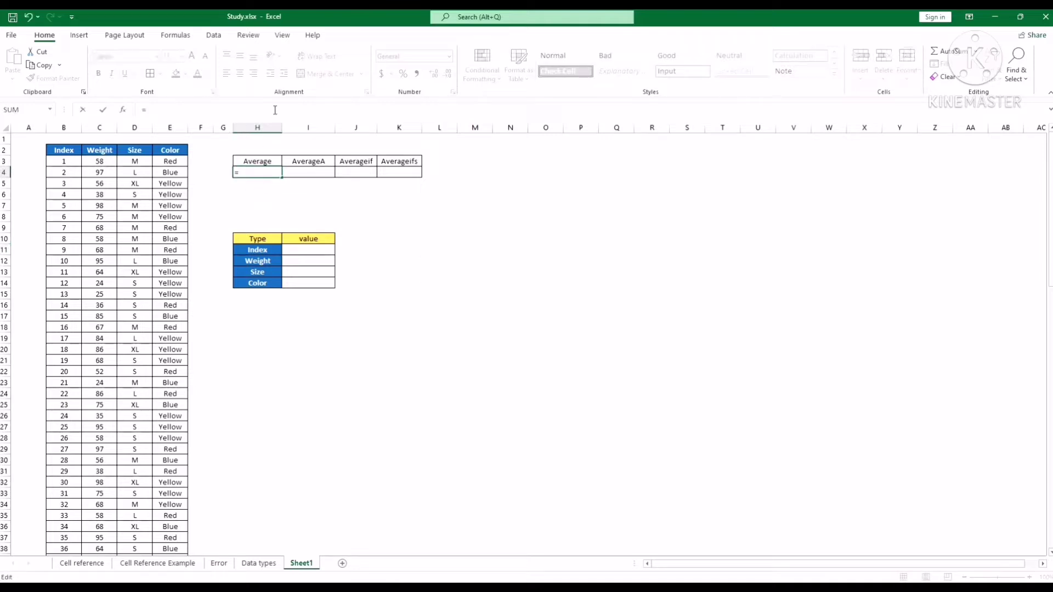
pyautogui.click(104, 160)
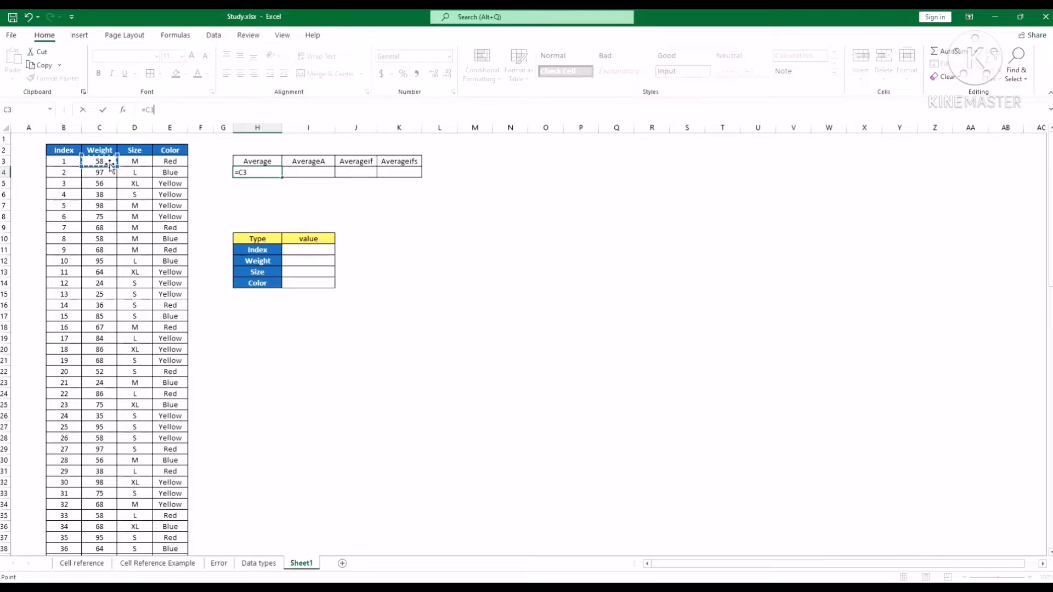
pyautogui.press('BackSpace')
pyautogui.press('BackSpace')
pyautogui.write('aver')
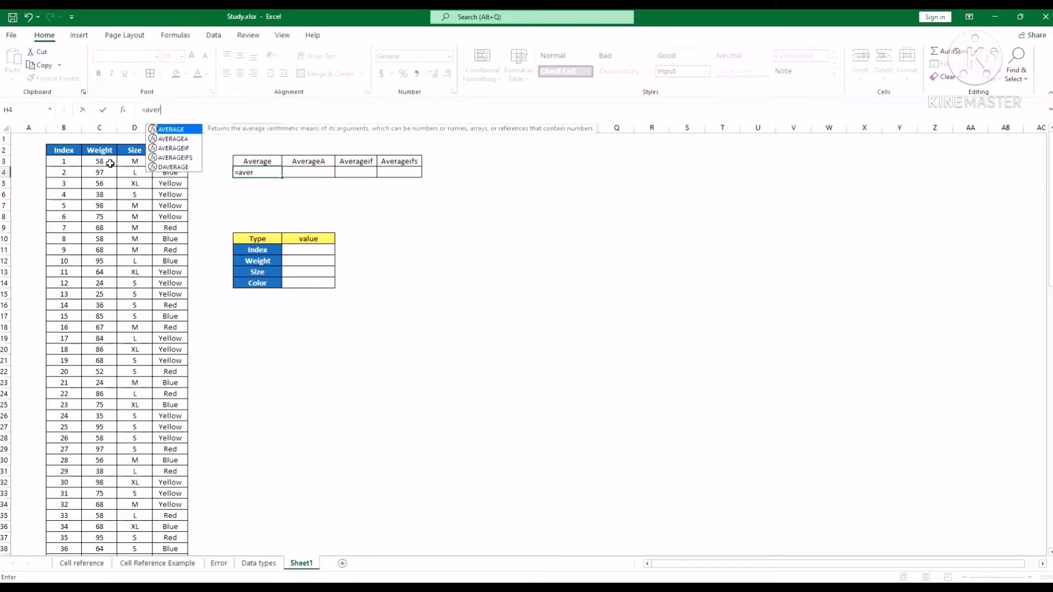
pyautogui.doubleClick(176, 132)
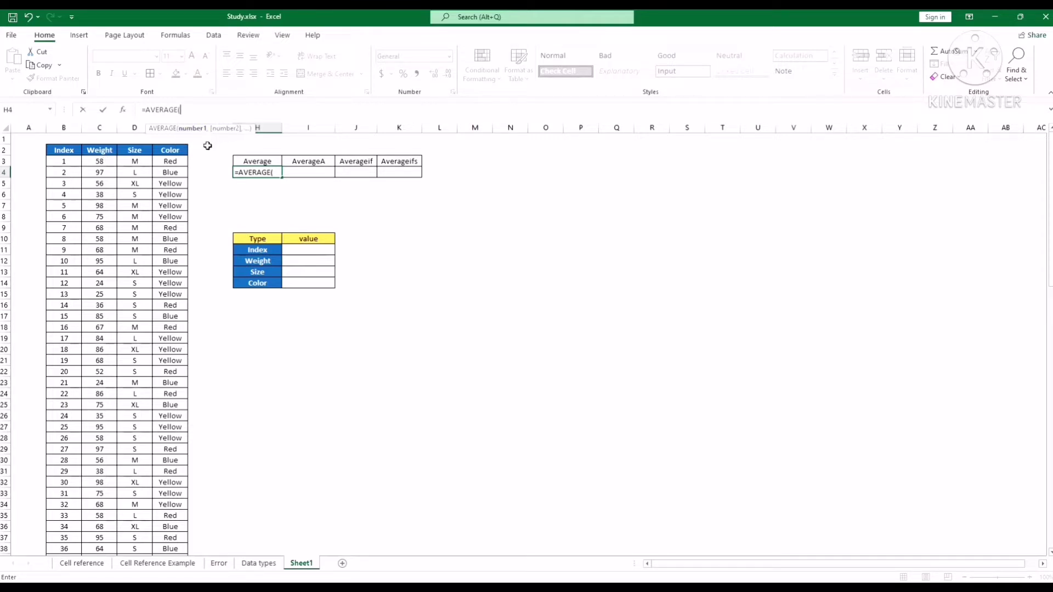
pyautogui.click(103, 163)
pyautogui.hotkey('ctrl', 'shift', 'Down')
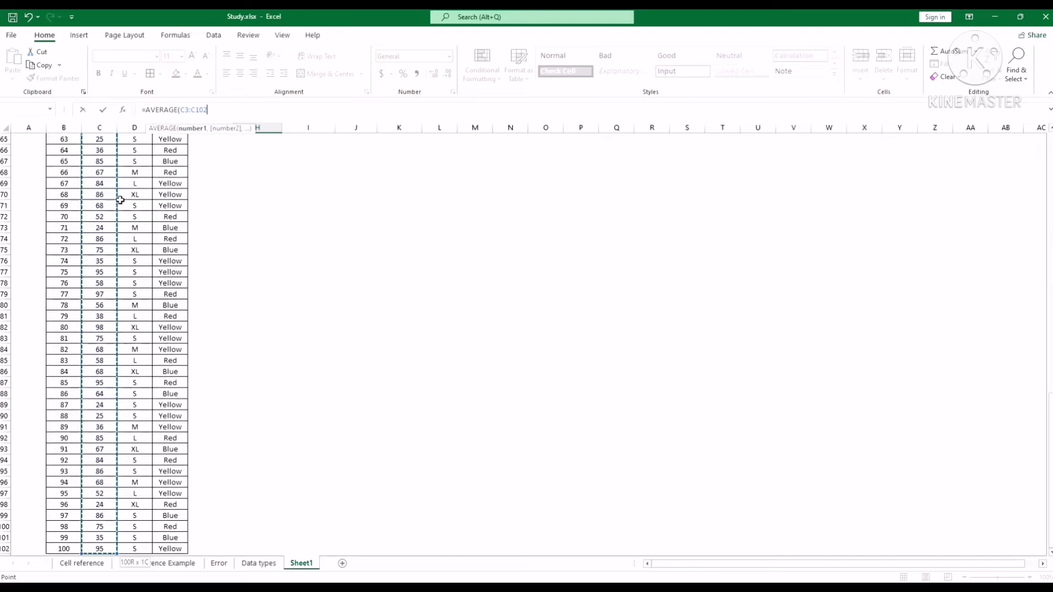
pyautogui.scroll(-7, 121, 200)
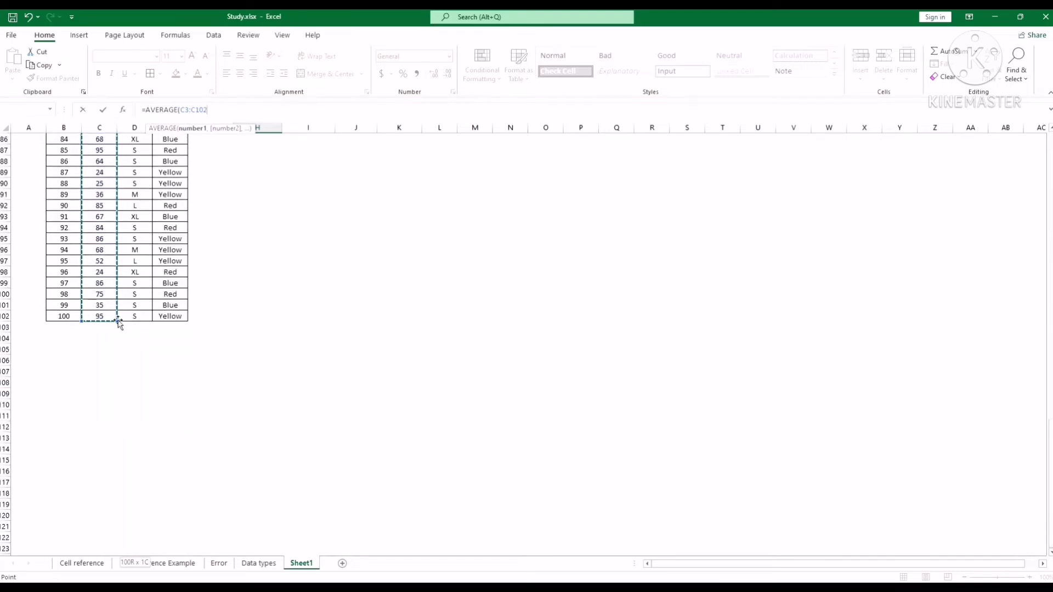
pyautogui.scroll(20, 107, 310)
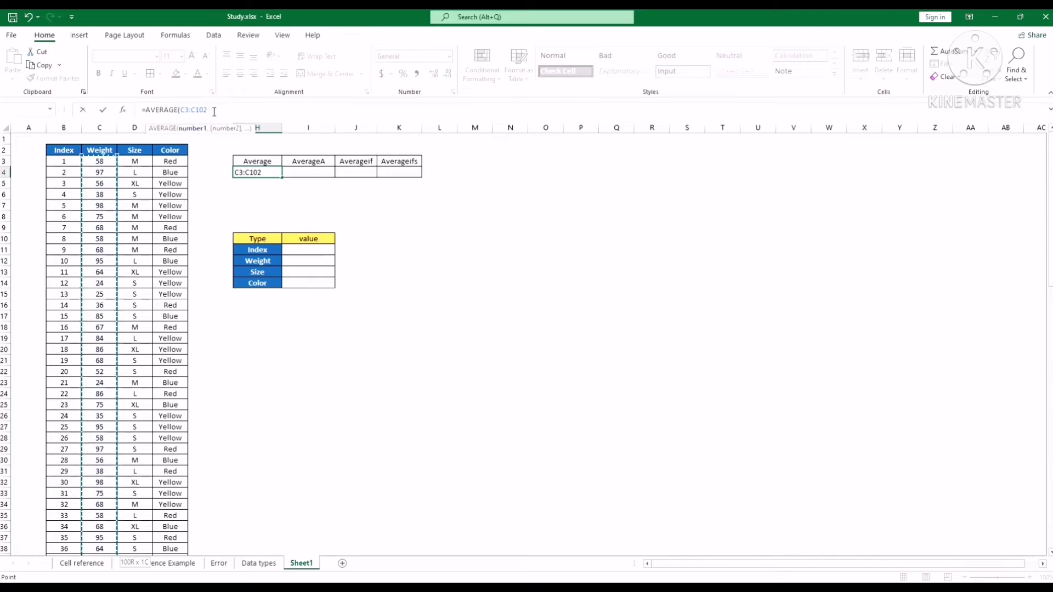
pyautogui.write(')')
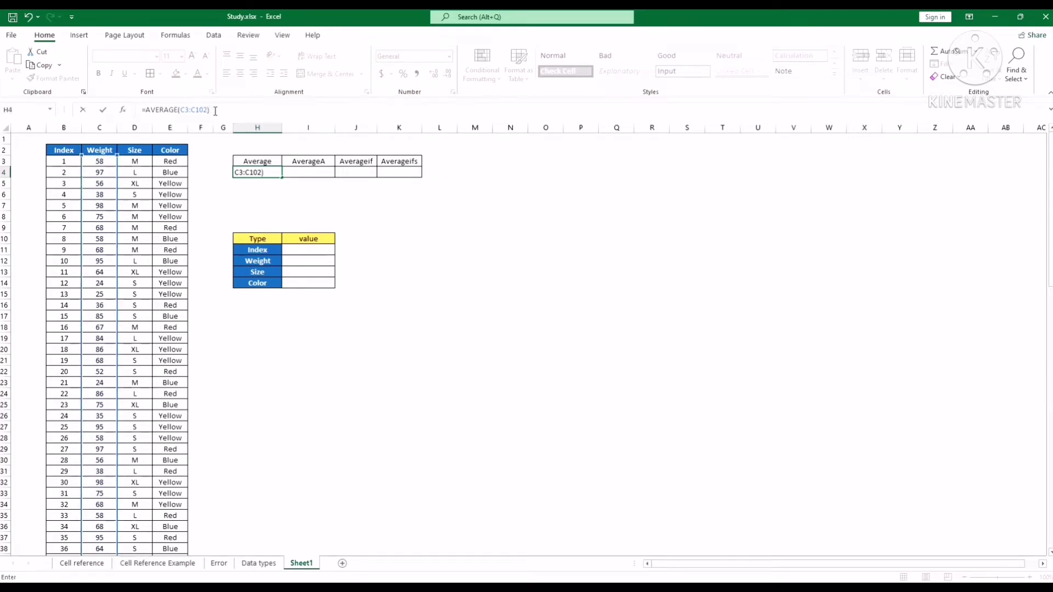
pyautogui.press('Return')
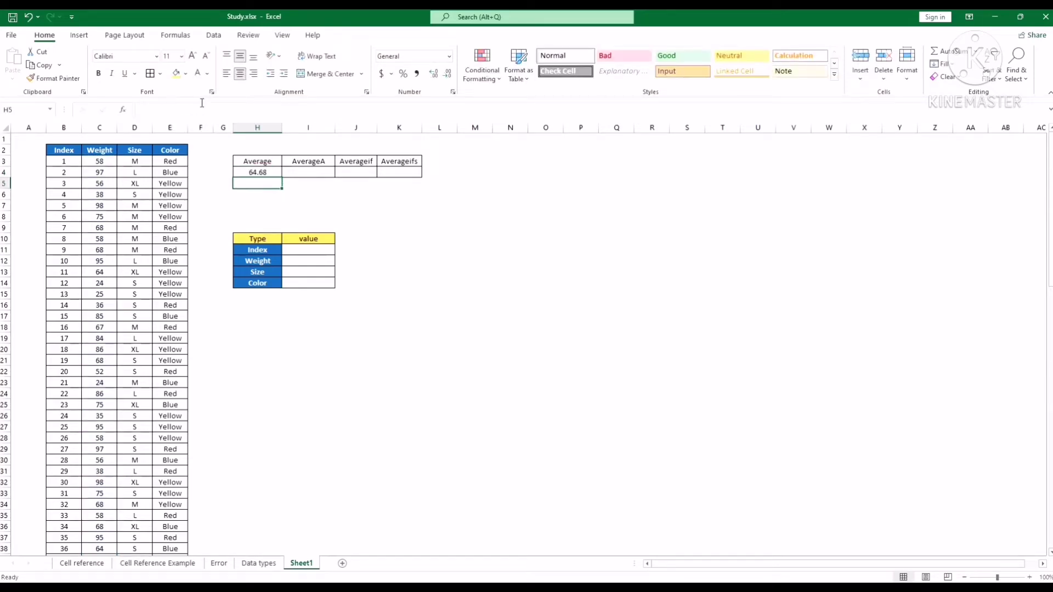
# - Check the Average formula's result in H4 against the average of the selected Weight values C3:C102
pyautogui.click(258, 171)
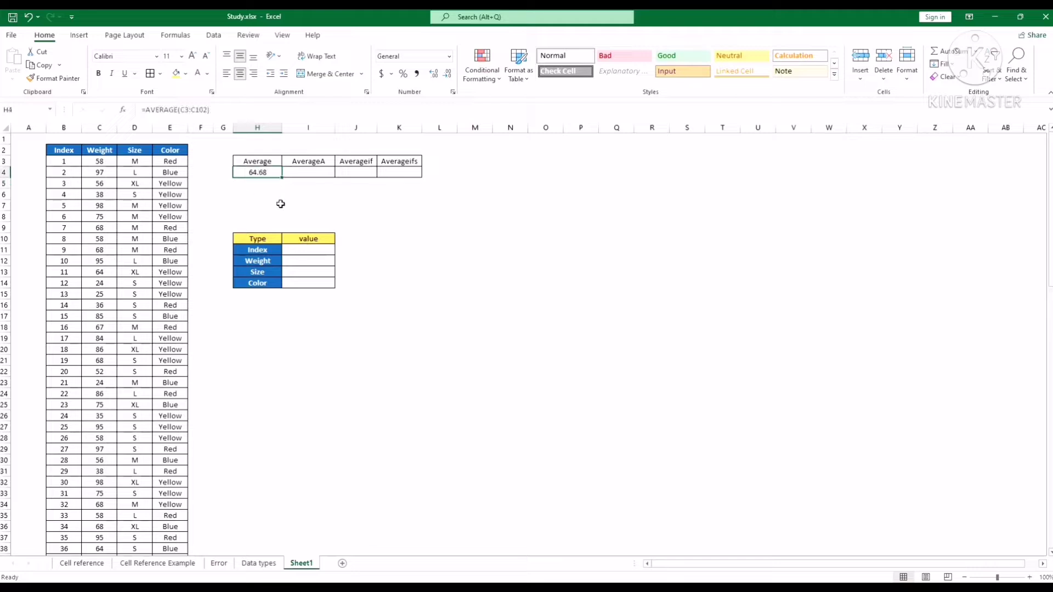
pyautogui.click(103, 162)
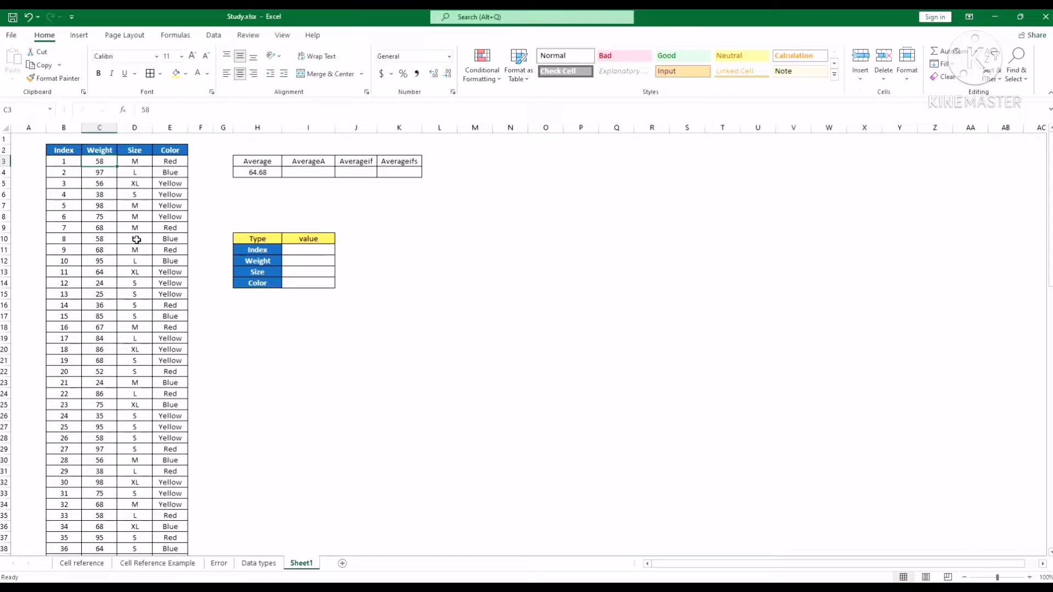
pyautogui.hotkey('ctrl', 'shift', 'Down')
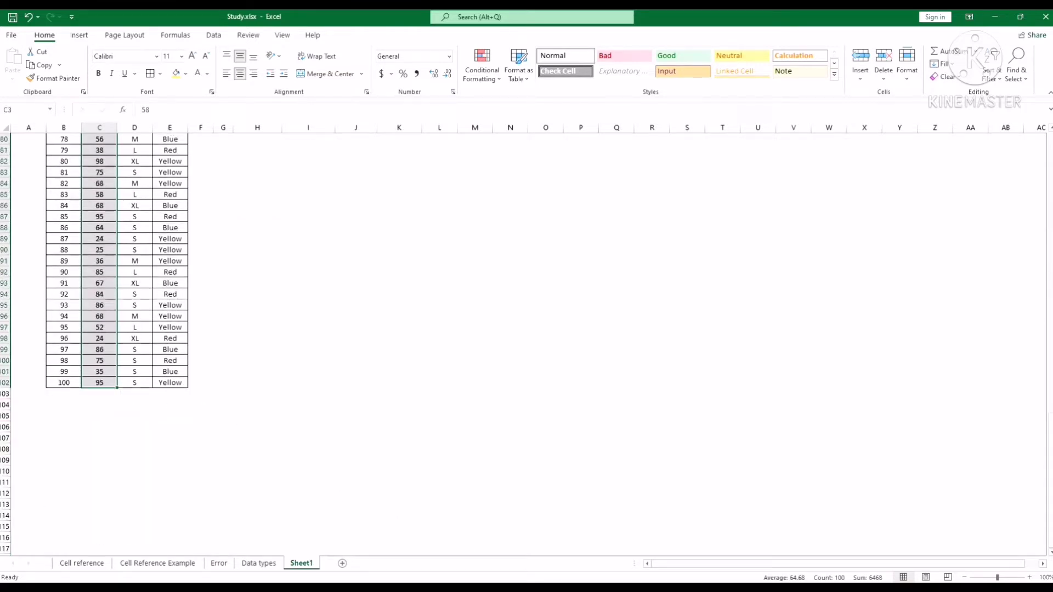
pyautogui.scroll(20, 388, 348)
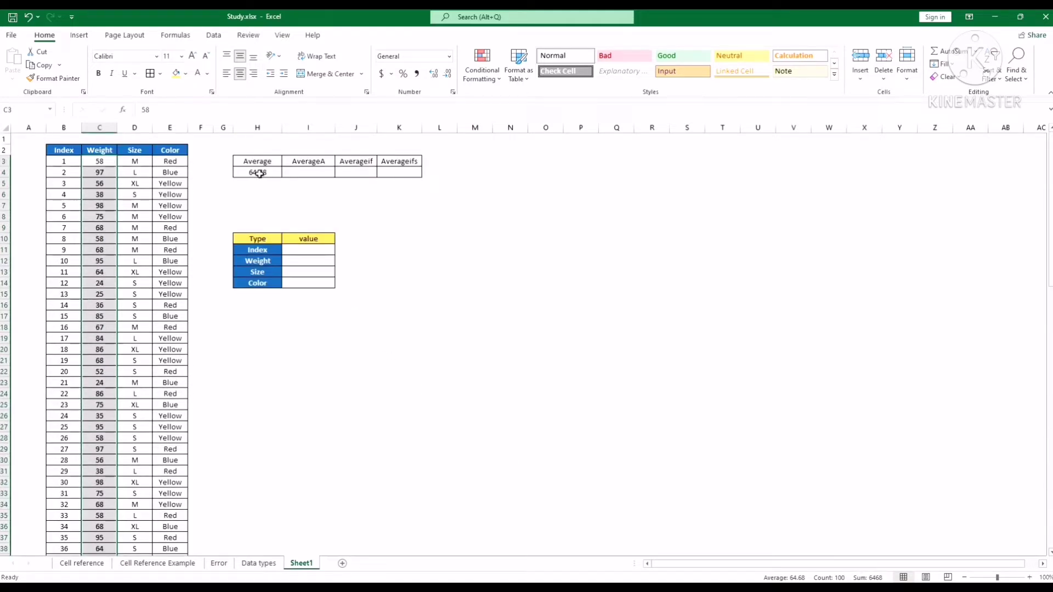
pyautogui.click(458, 276)
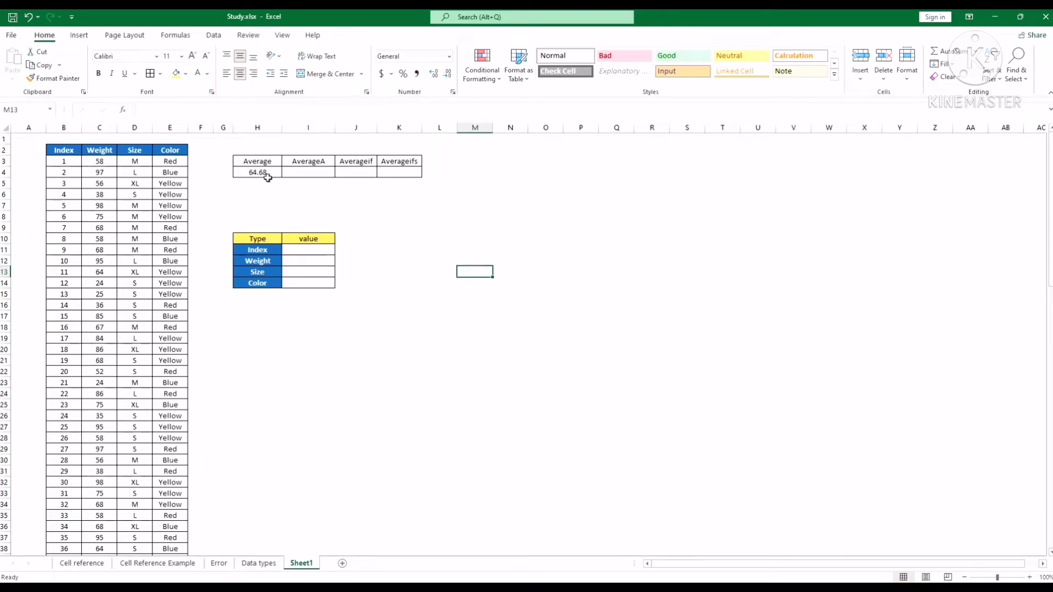
# - Change the formula in H4 to =AVERAGE(C3:C13) so it averages only the first eleven weights
pyautogui.click(266, 174)
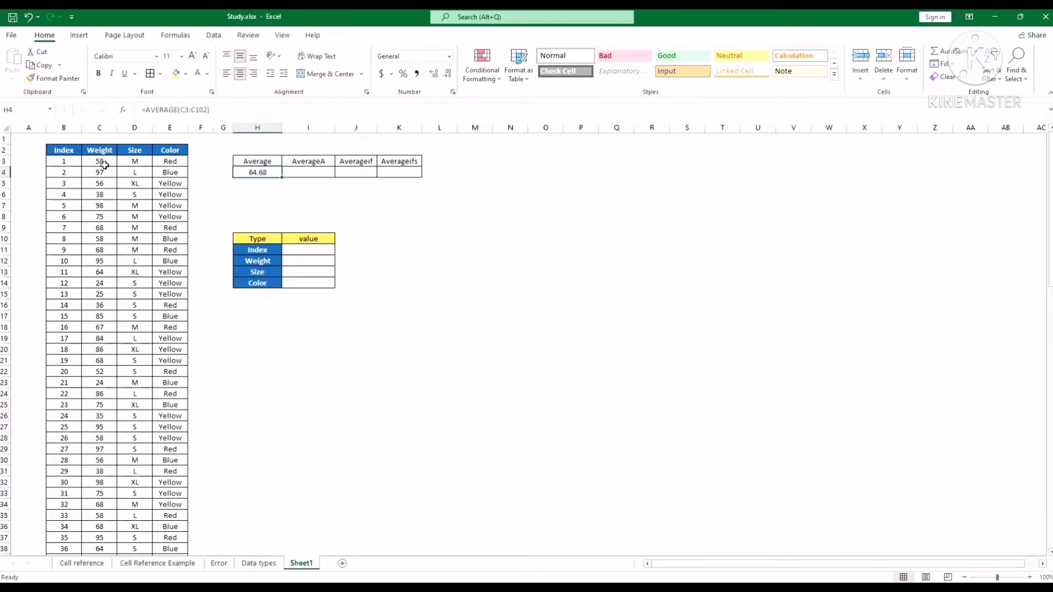
pyautogui.moveTo(104, 165); pyautogui.dragTo(98, 249)
pyautogui.click(261, 173)
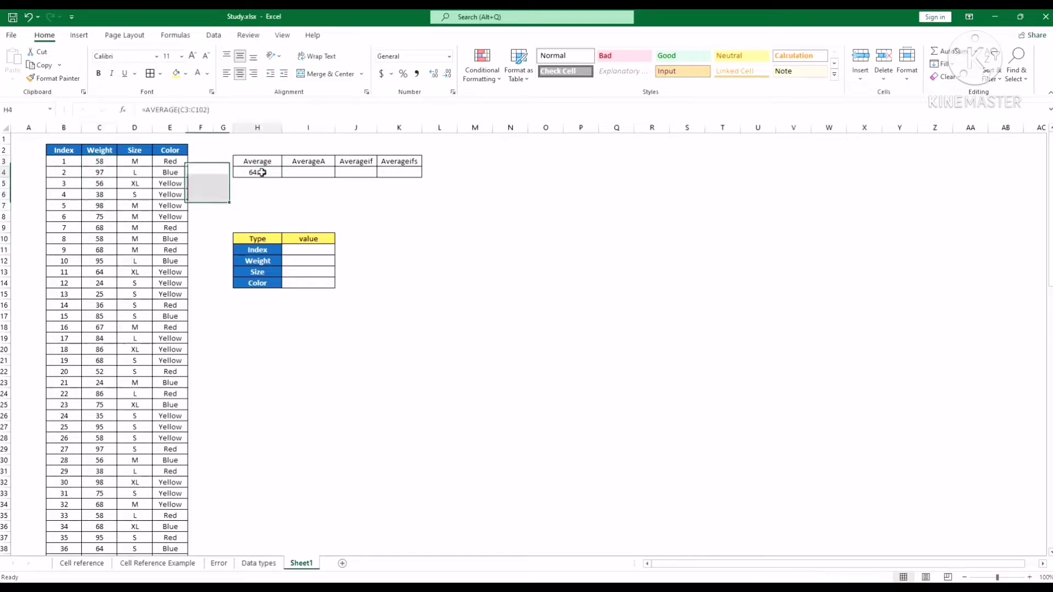
pyautogui.click(208, 110)
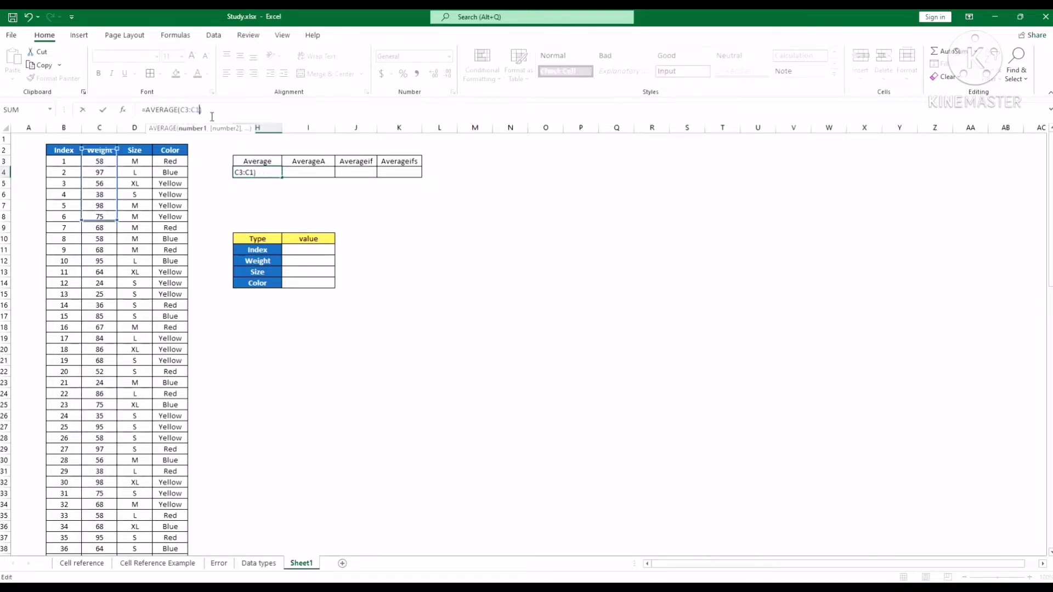
pyautogui.press('BackSpace')
pyautogui.press('BackSpace')
pyautogui.press('BackSpace')
pyautogui.press('BackSpace')
pyautogui.press('BackSpace')
pyautogui.press('BackSpace')
pyautogui.press('BackSpace')
pyautogui.press('BackSpace')
pyautogui.press('BackSpace')
pyautogui.write('(')
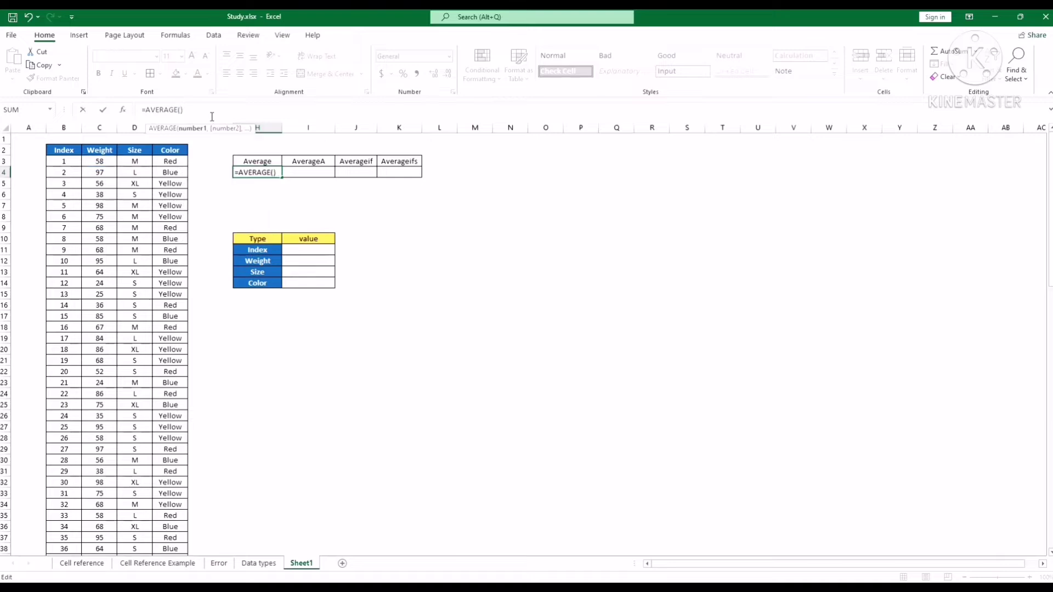
pyautogui.moveTo(99, 163); pyautogui.dragTo(100, 272)
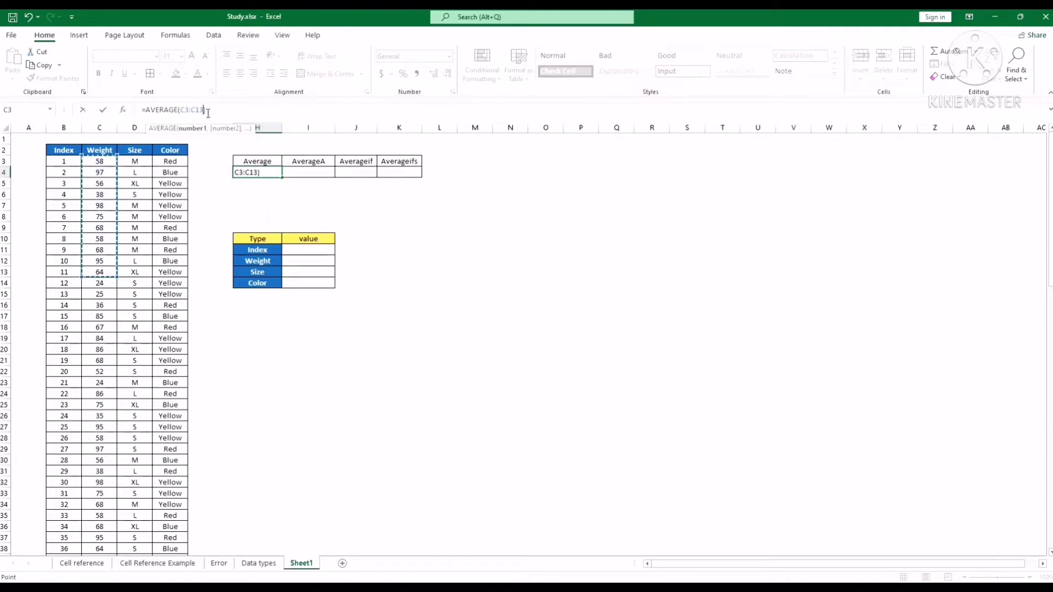
pyautogui.press('Return')
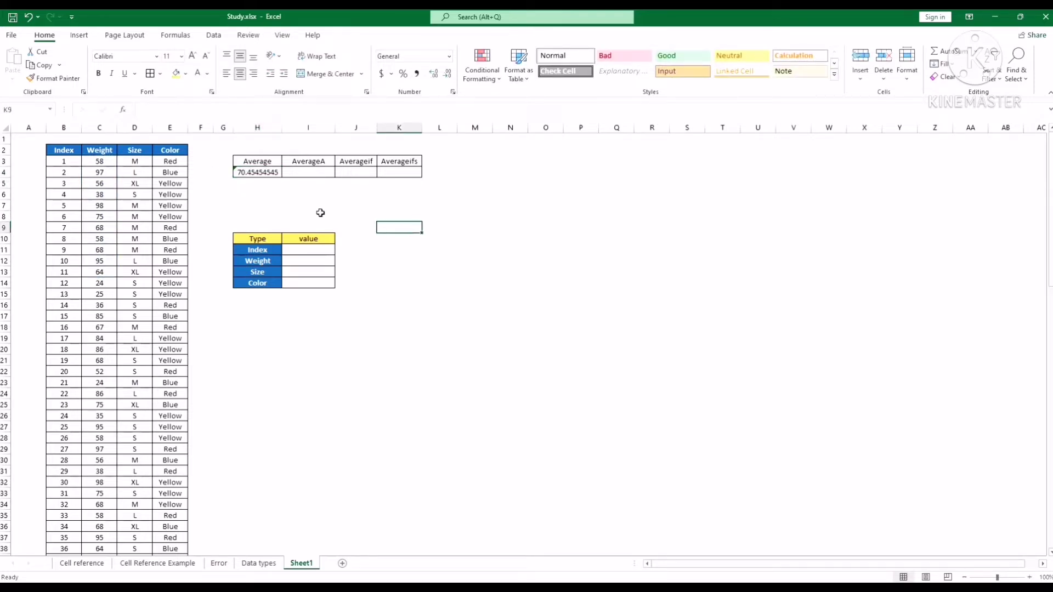
# - Clear the average formula from cell H4
pyautogui.click(268, 172)
pyautogui.press('Delete')
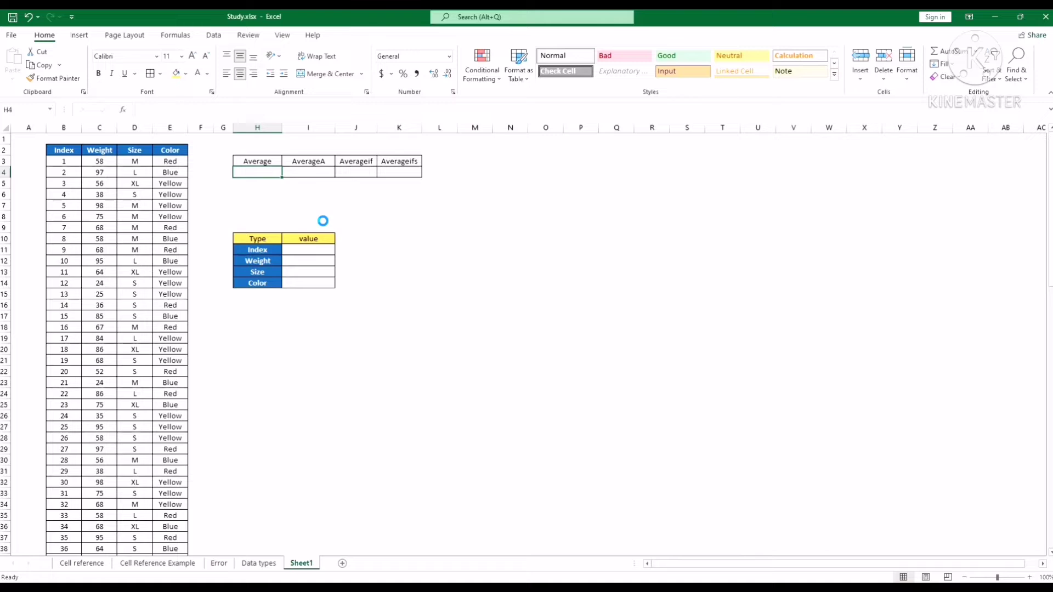
# - Compare the Average and AverageA headings and examine the numeric entries in the Weight column, including C3:C12
pyautogui.click(470, 254)
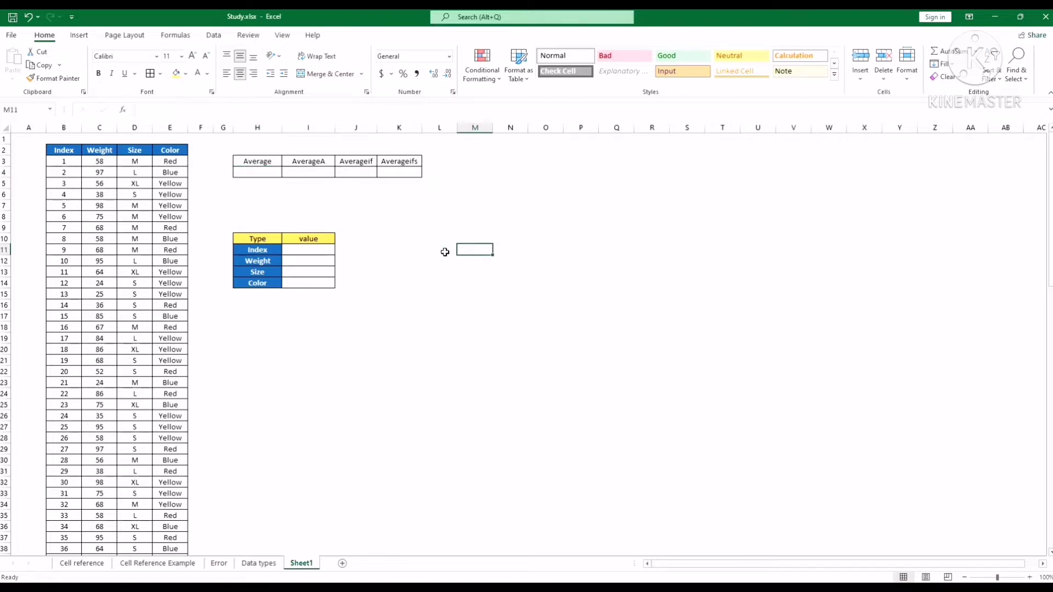
pyautogui.click(320, 166)
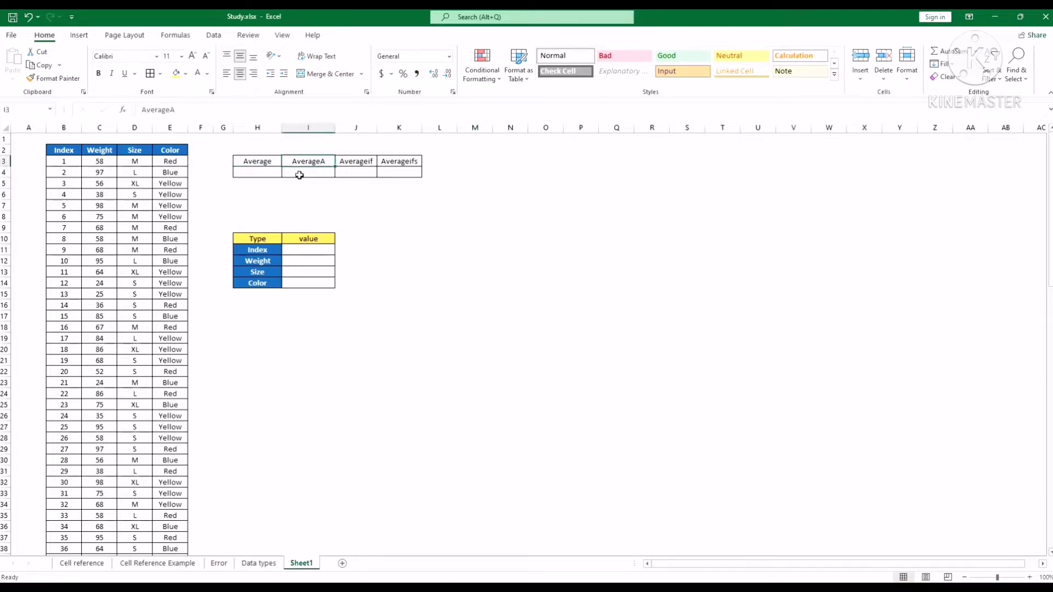
pyautogui.click(326, 176)
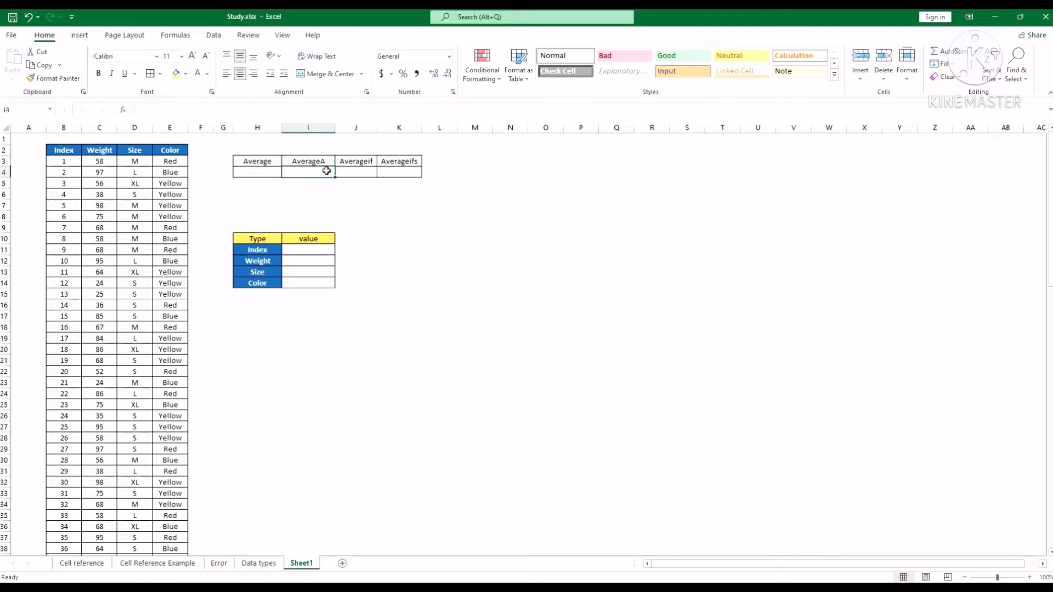
pyautogui.click(266, 161)
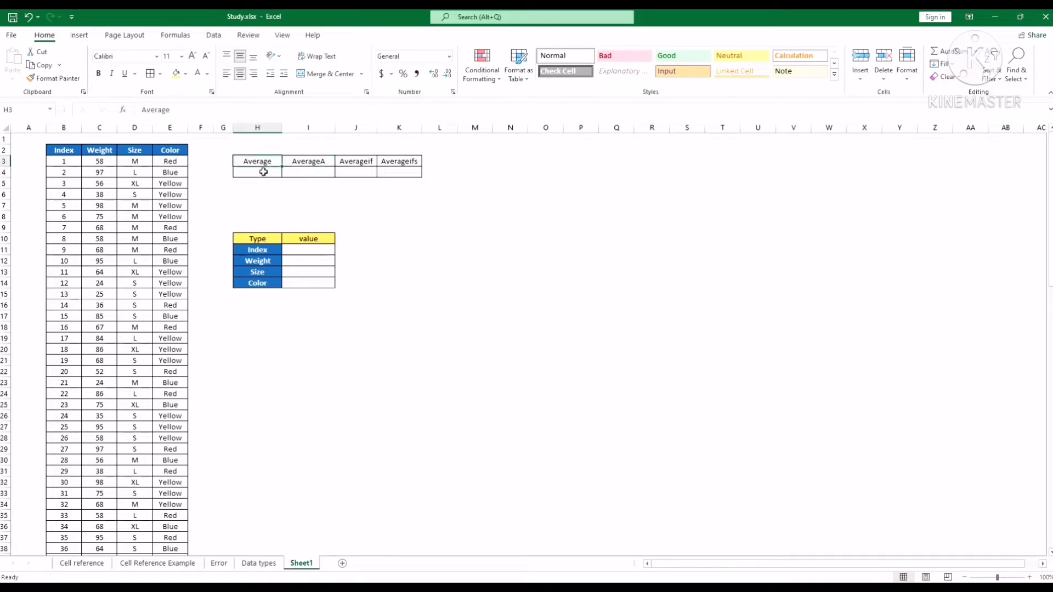
pyautogui.click(81, 174)
pyautogui.click(97, 172)
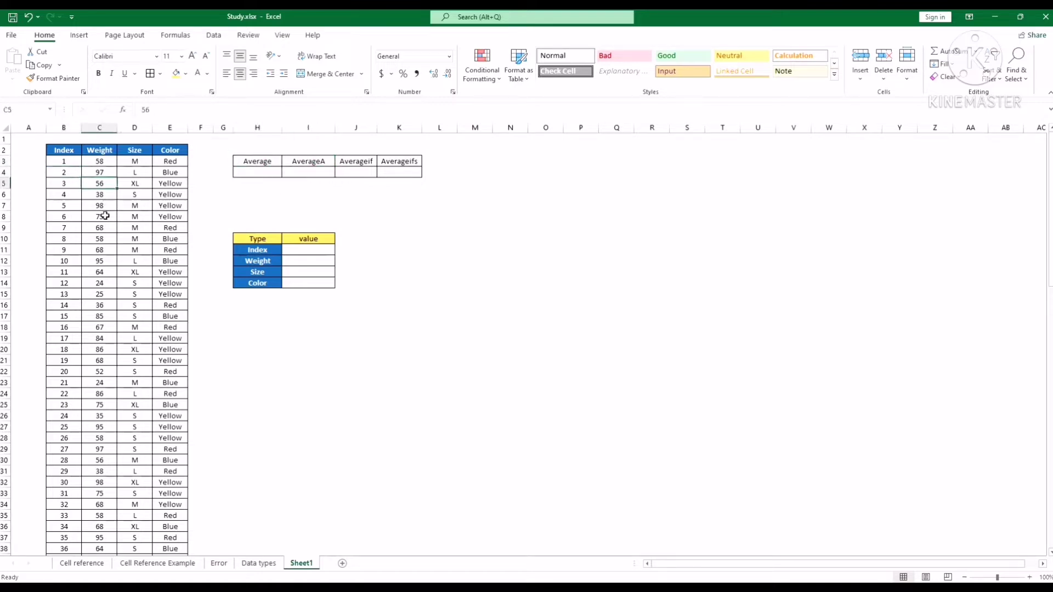
pyautogui.click(98, 214)
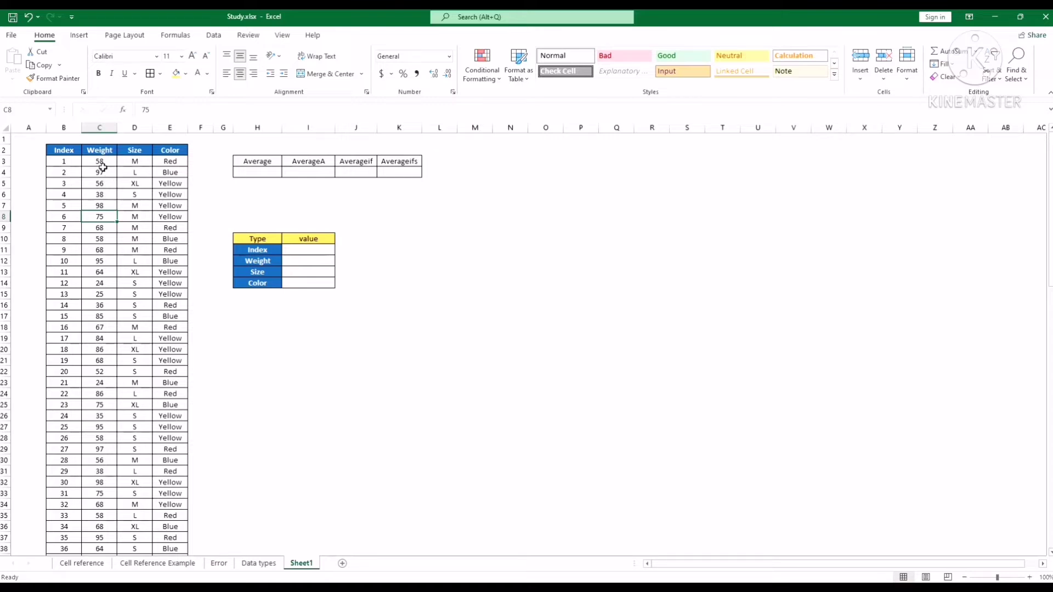
pyautogui.moveTo(103, 168); pyautogui.dragTo(96, 261)
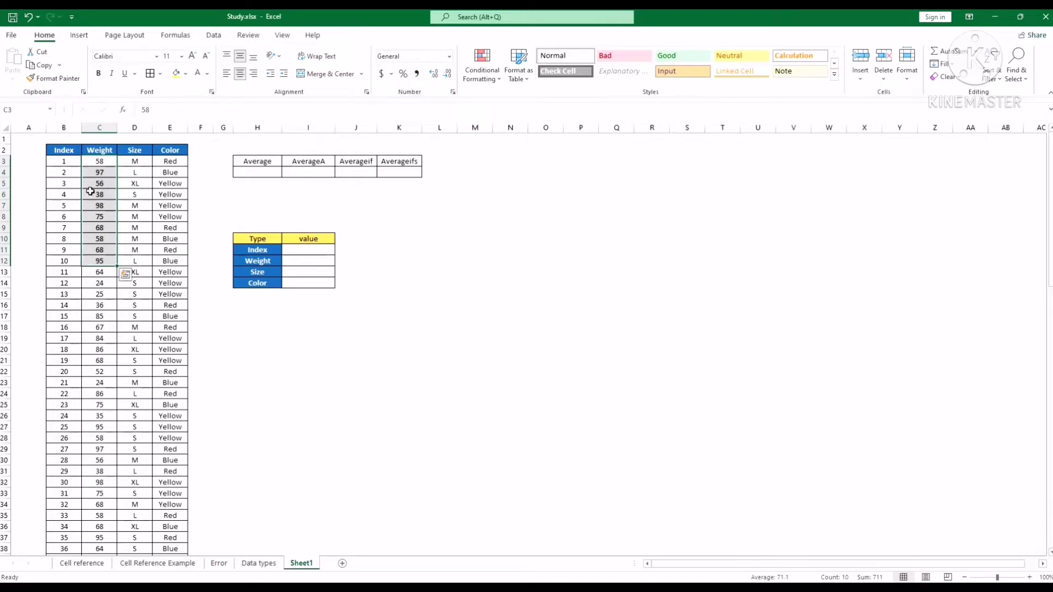
# - Examine the text entries in the Color column as data for the AverageA cell I4
pyautogui.click(308, 173)
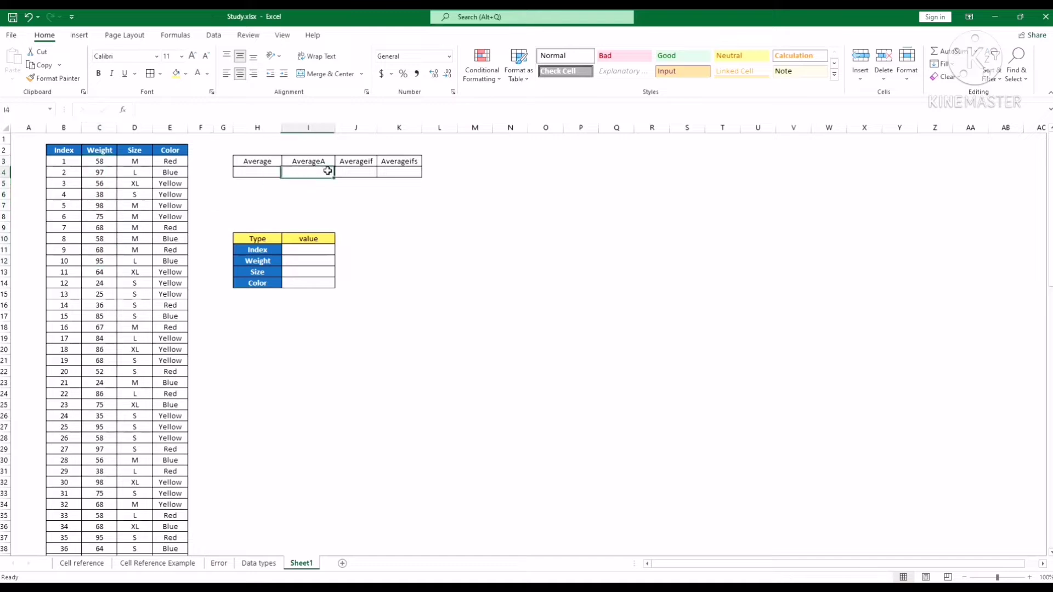
pyautogui.click(170, 163)
pyautogui.press('Down')
pyautogui.press('Down')
pyautogui.press('Down')
pyautogui.press('Down')
pyautogui.press('Down')
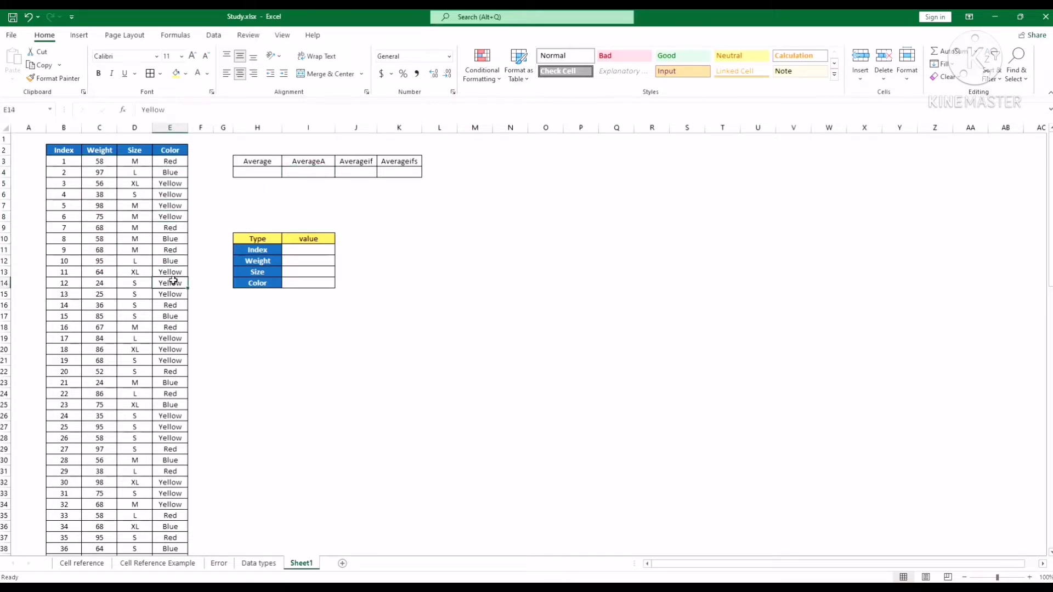
# - Enter =AVERAGEA(E3:E102) in cell I4 under the AverageA heading to average the whole Color column
pyautogui.click(308, 174)
pyautogui.click(307, 109)
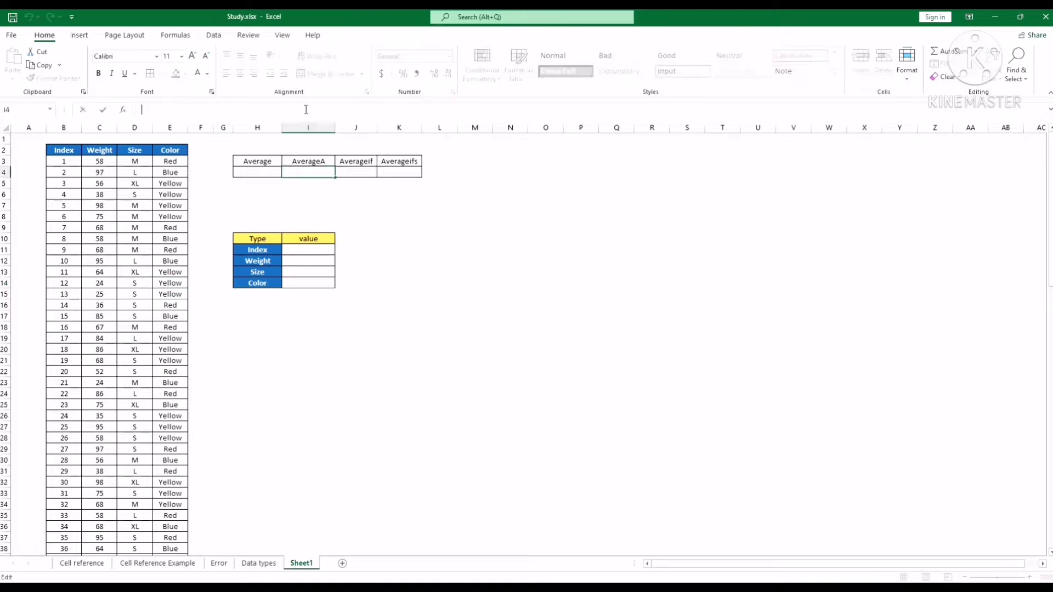
pyautogui.write('=')
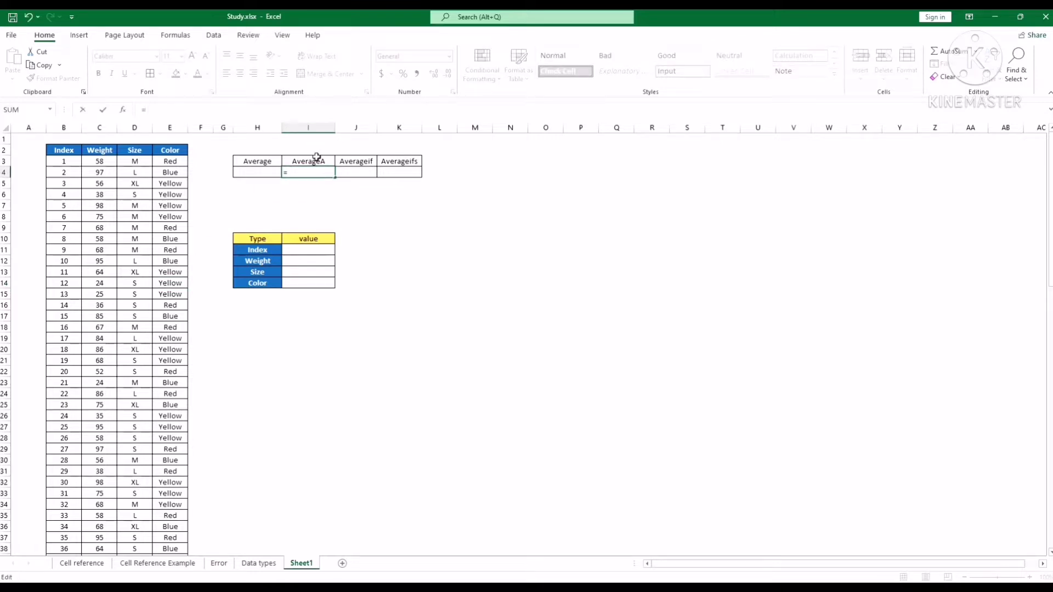
pyautogui.write('ave')
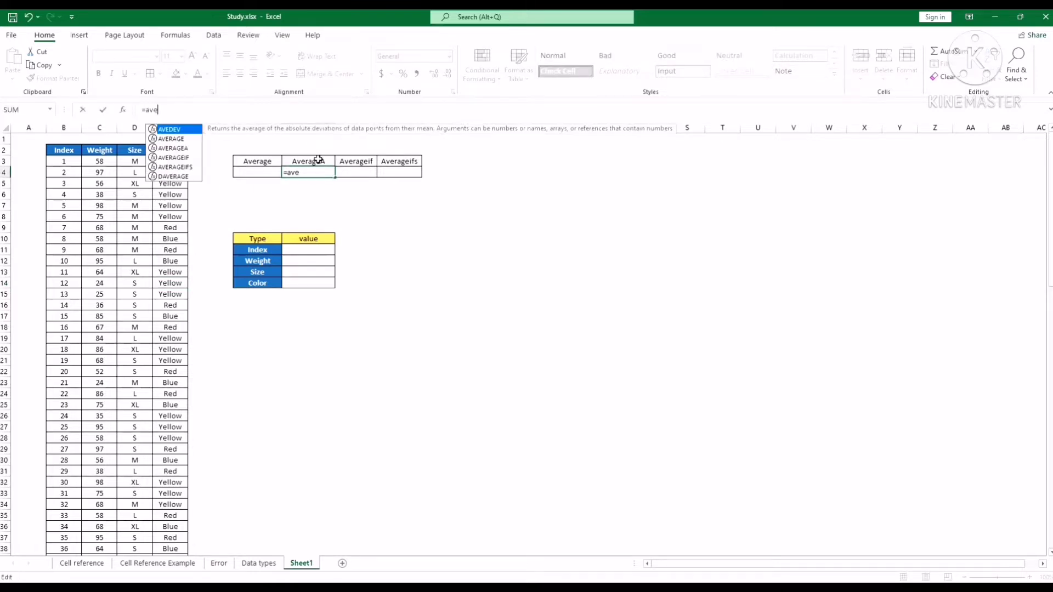
pyautogui.press('Down')
pyautogui.press('Down')
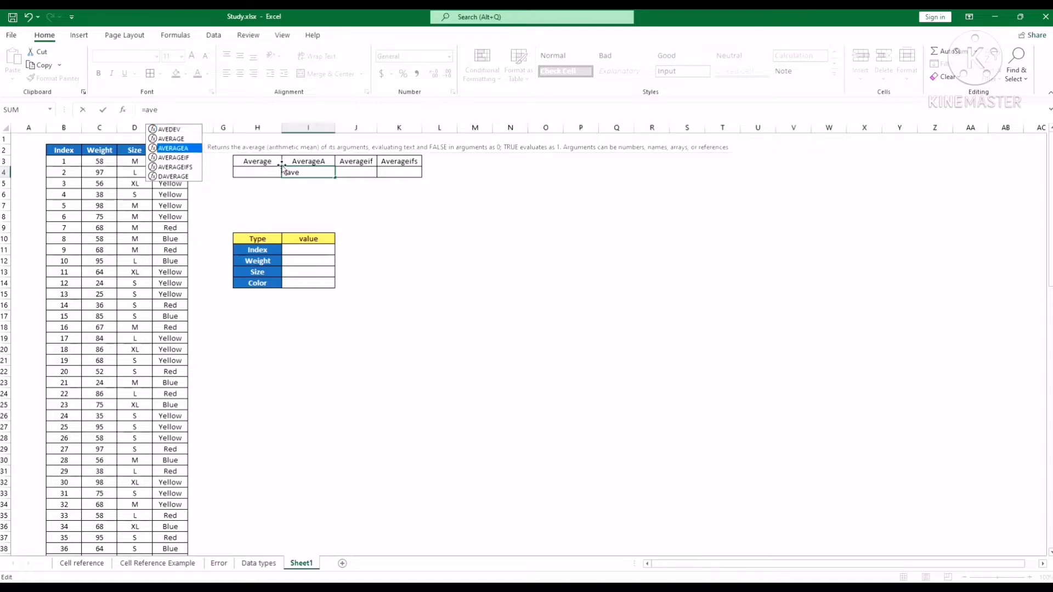
pyautogui.press('Tab')
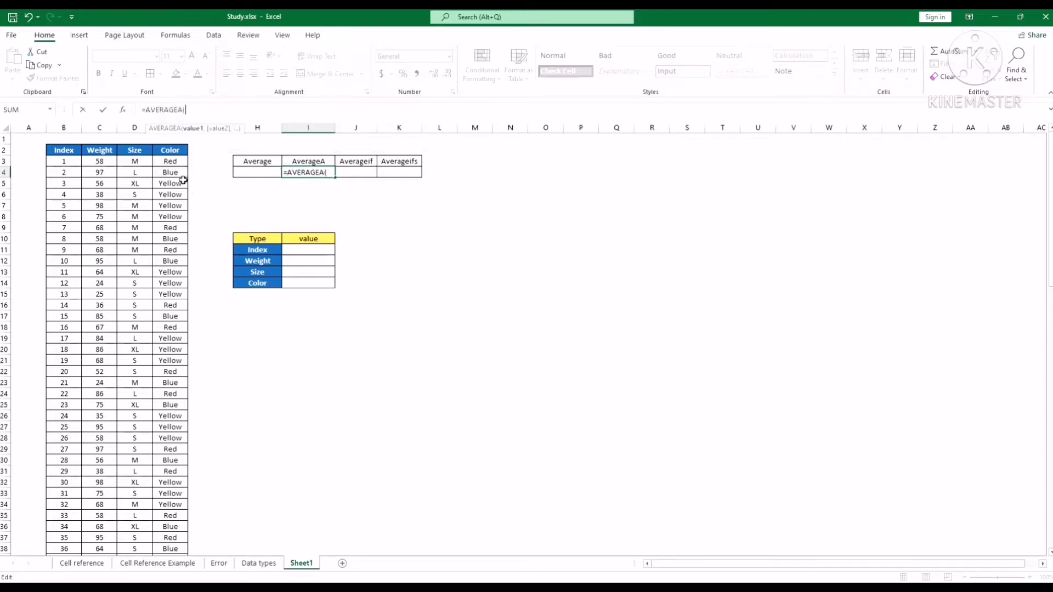
pyautogui.click(175, 163)
pyautogui.moveTo(175, 164); pyautogui.dragTo(153, 384)
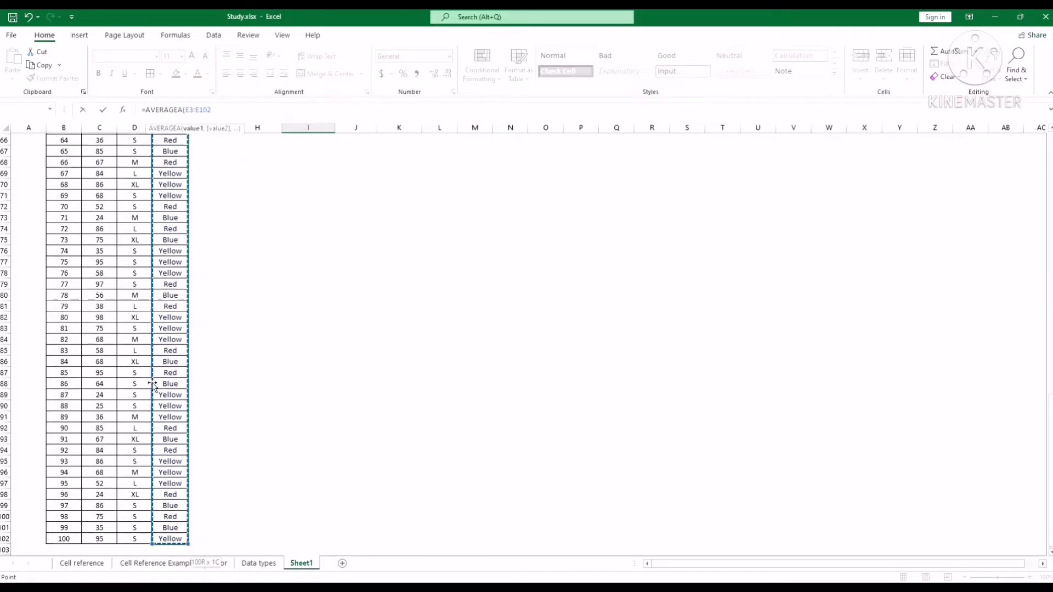
pyautogui.scroll(-5, 176, 383)
pyautogui.scroll(20, 173, 383)
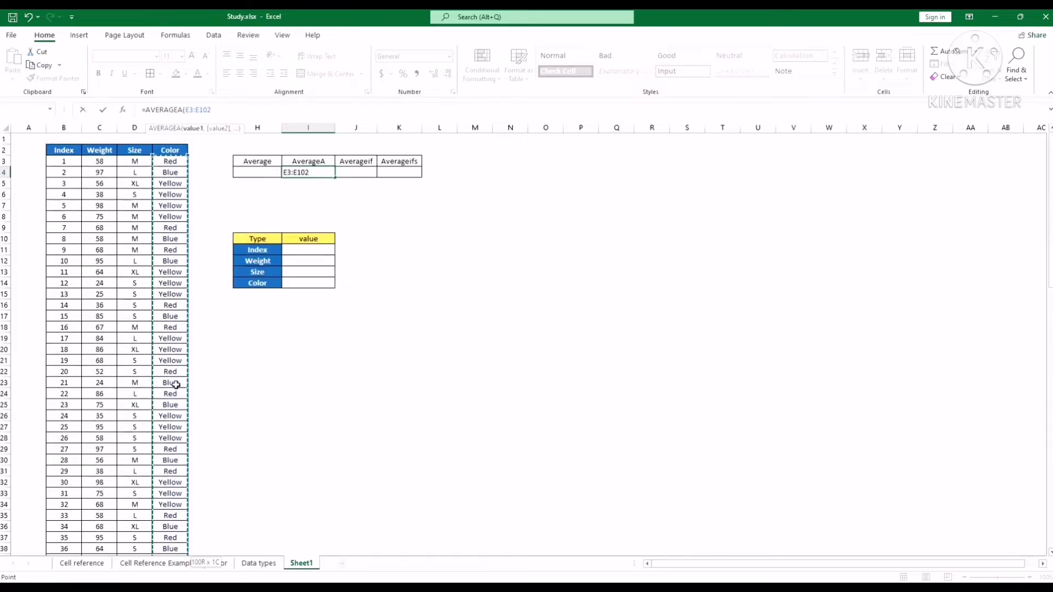
pyautogui.write(')')
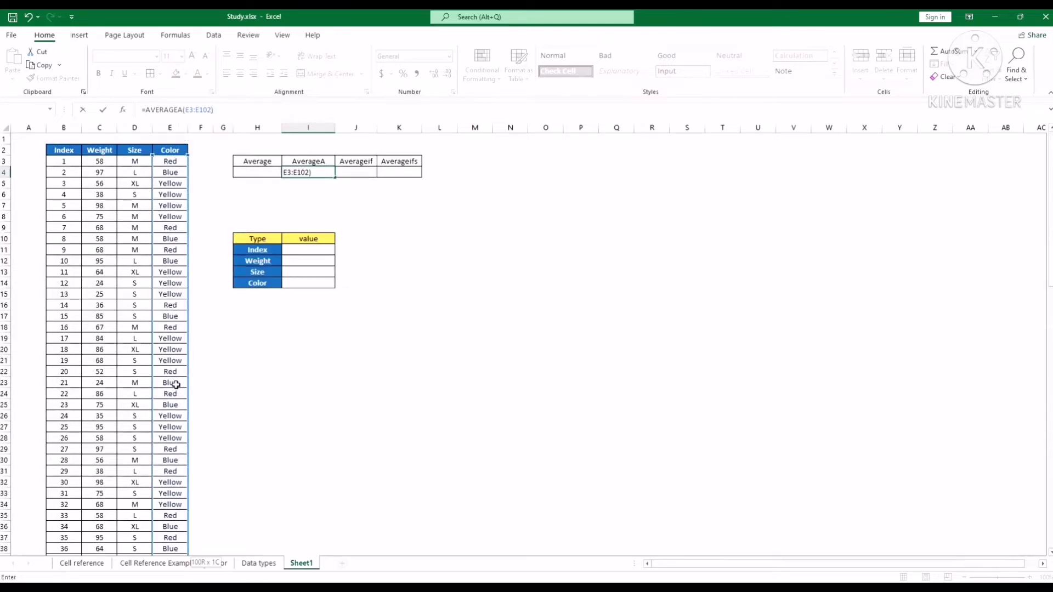
pyautogui.press('Return')
# - Check the AVERAGEA result in I4 against the text values and entry count of the Color range E3:E102
pyautogui.click(322, 175)
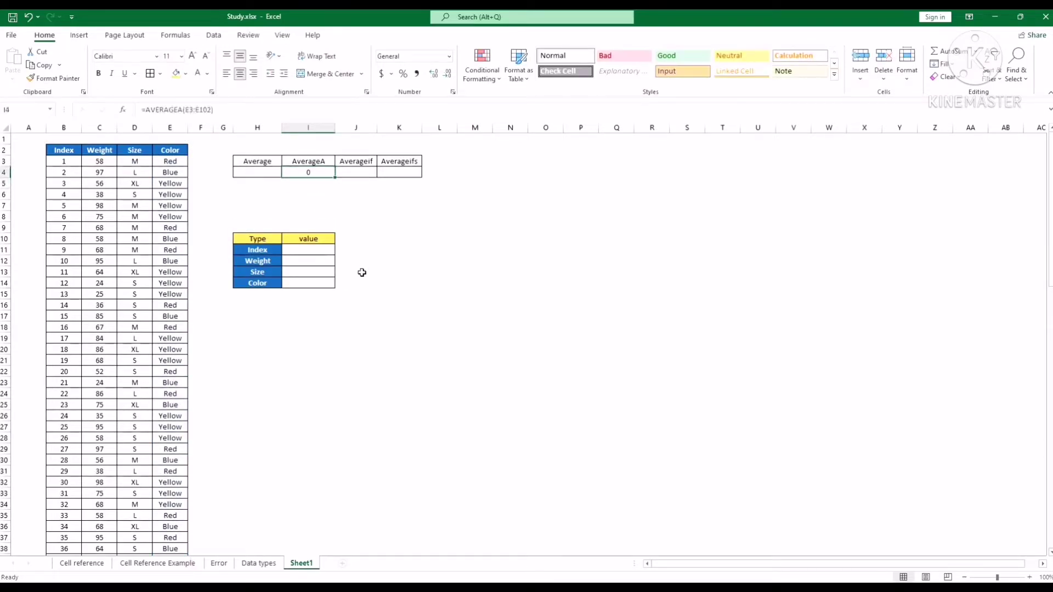
pyautogui.click(174, 187)
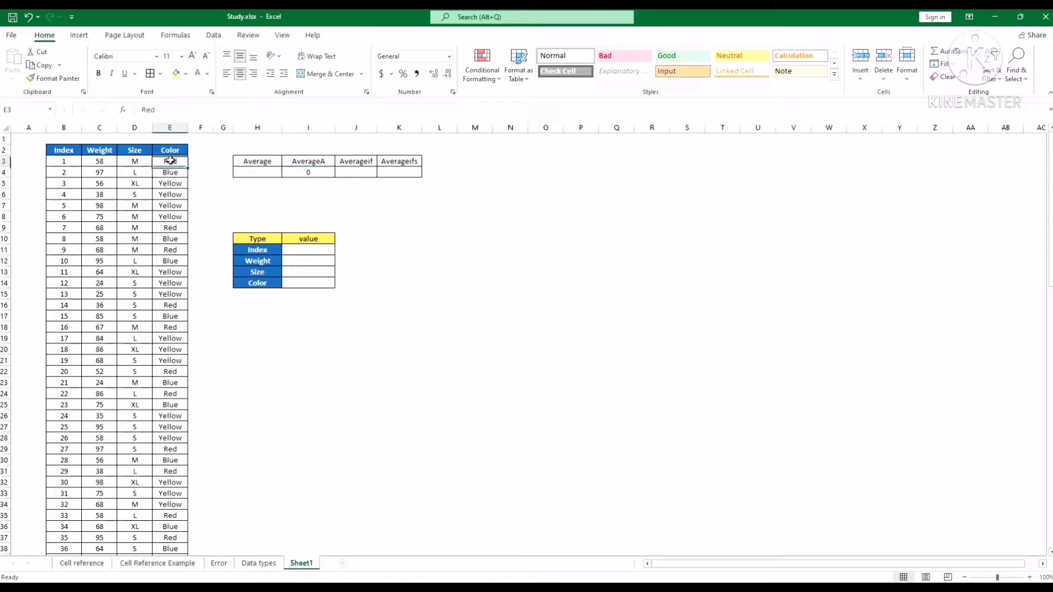
pyautogui.click(170, 206)
pyautogui.click(170, 238)
pyautogui.click(171, 272)
pyautogui.click(167, 239)
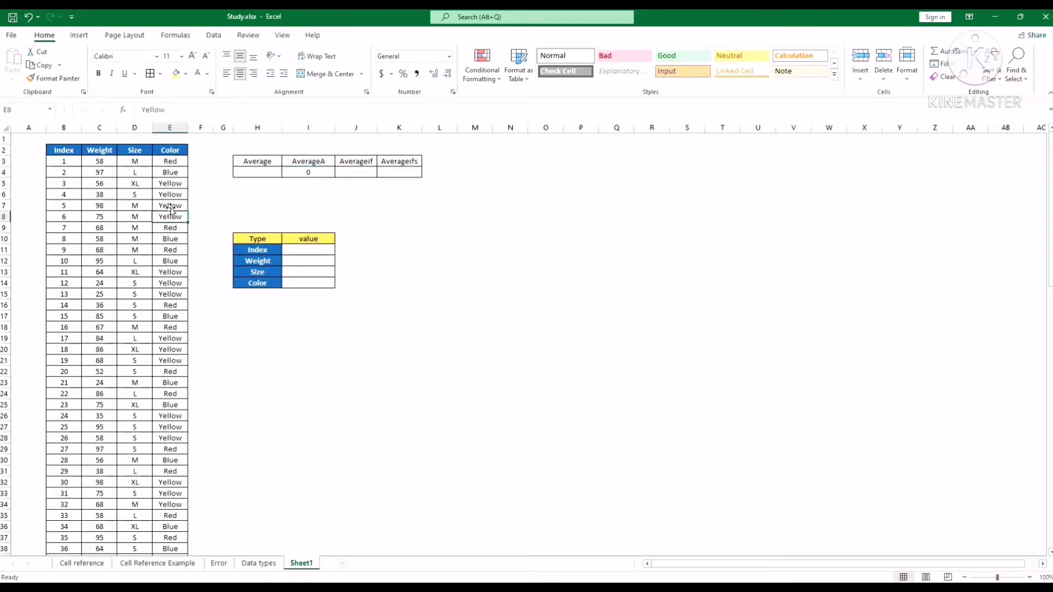
pyautogui.click(169, 216)
pyautogui.click(171, 195)
pyautogui.click(173, 182)
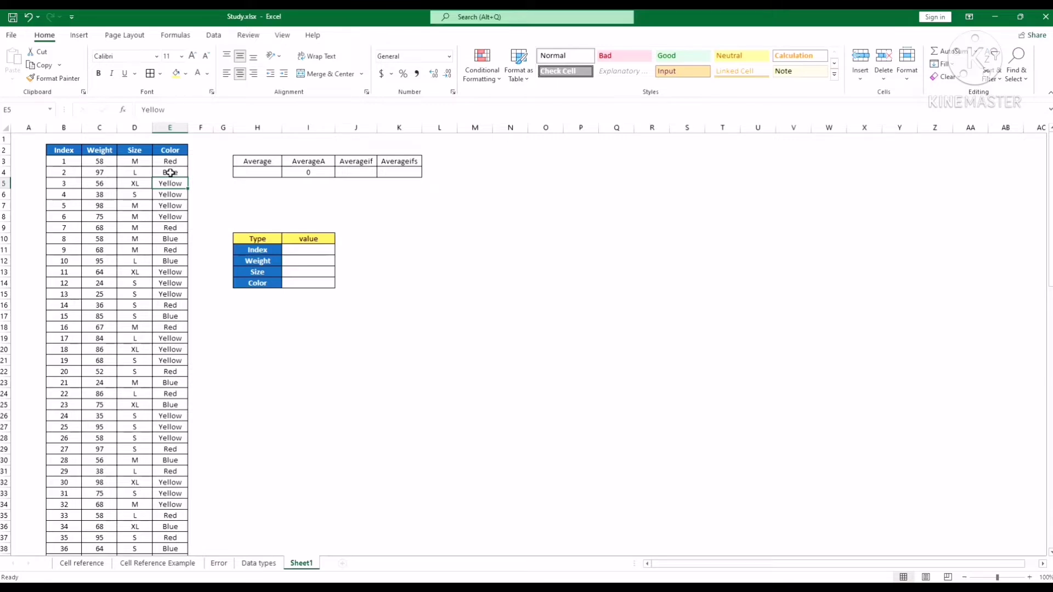
pyautogui.click(170, 161)
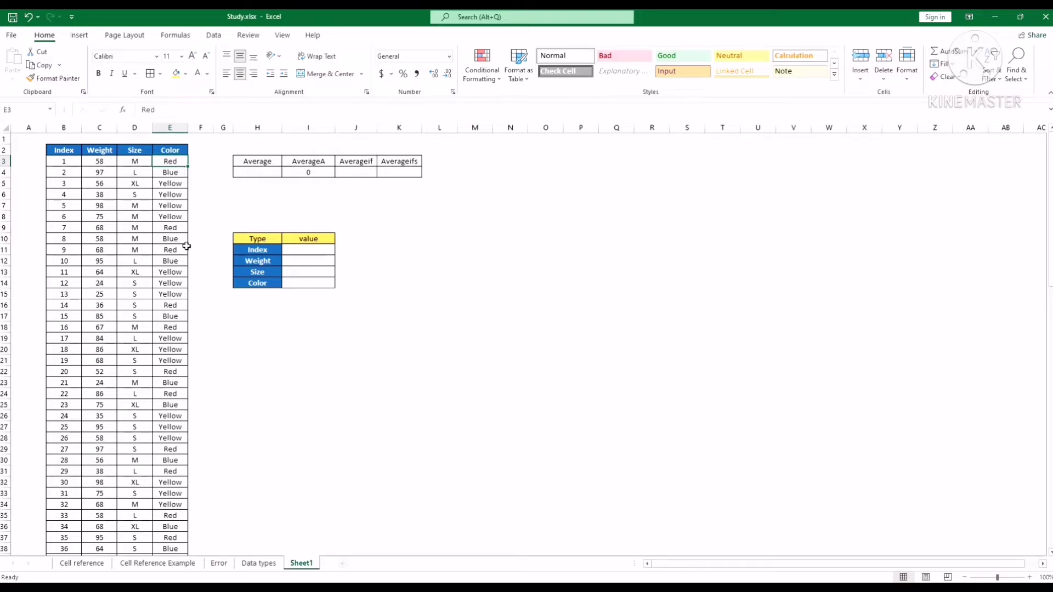
pyautogui.hotkey('ctrl', 'shift', 'Down')
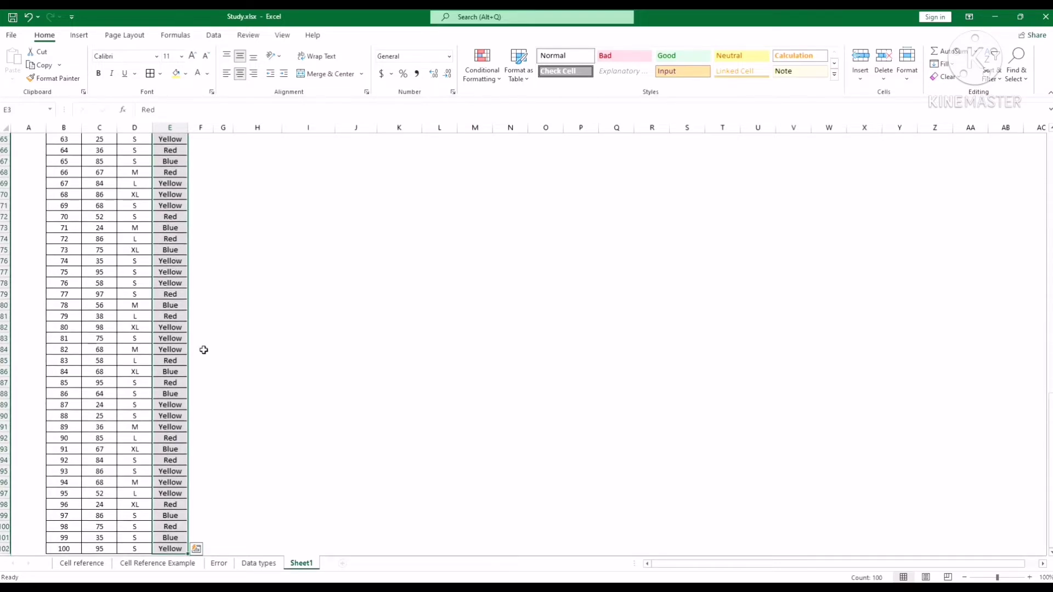
pyautogui.scroll(10, 196, 427)
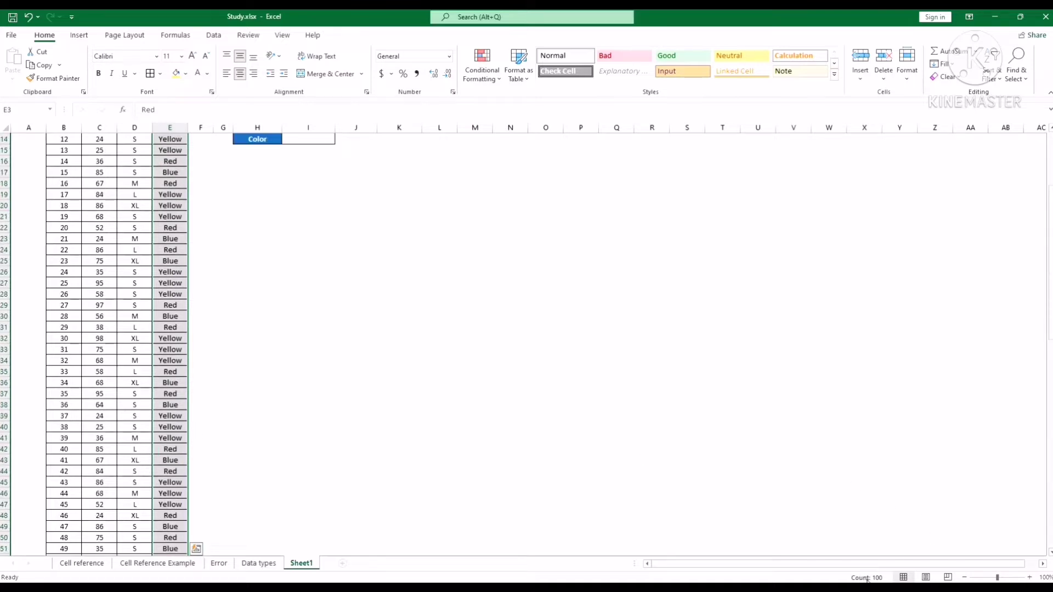
pyautogui.scroll(4, 188, 282)
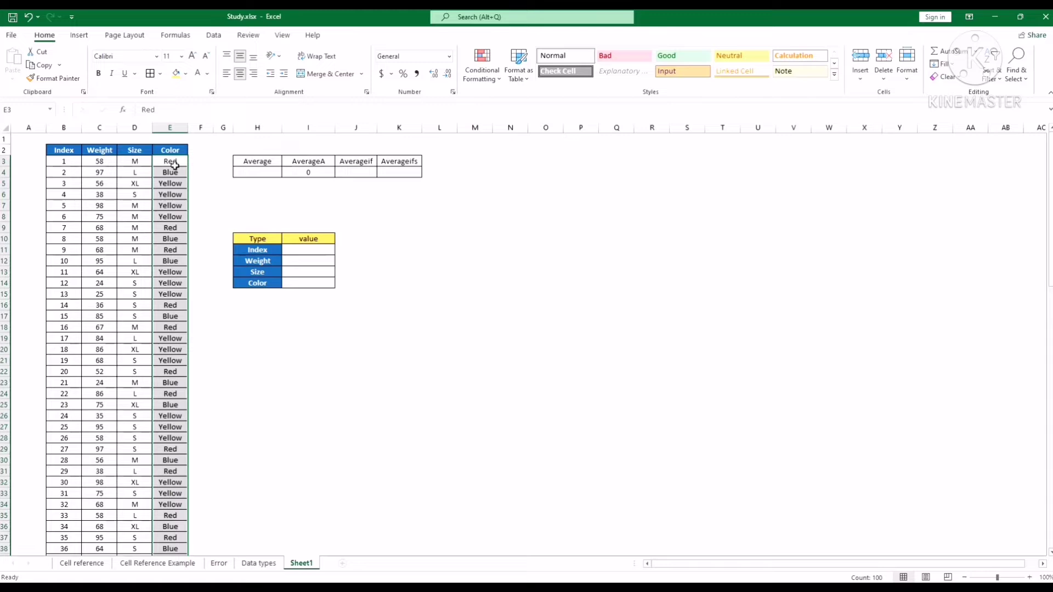
# - Clear the AVERAGEA formula from cell I4
pyautogui.click(318, 173)
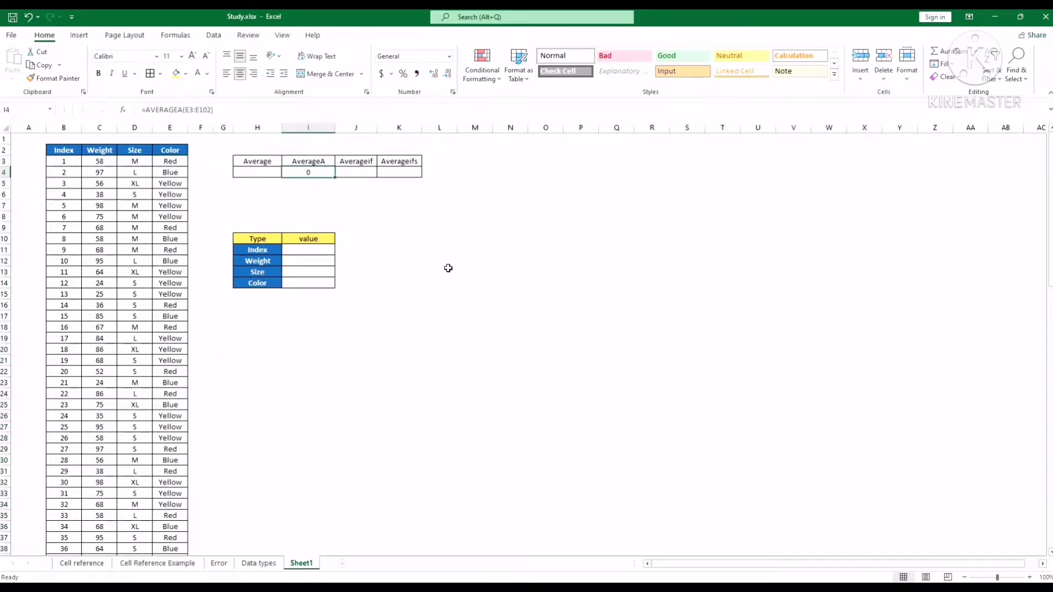
pyautogui.press('Delete')
pyautogui.click(413, 258)
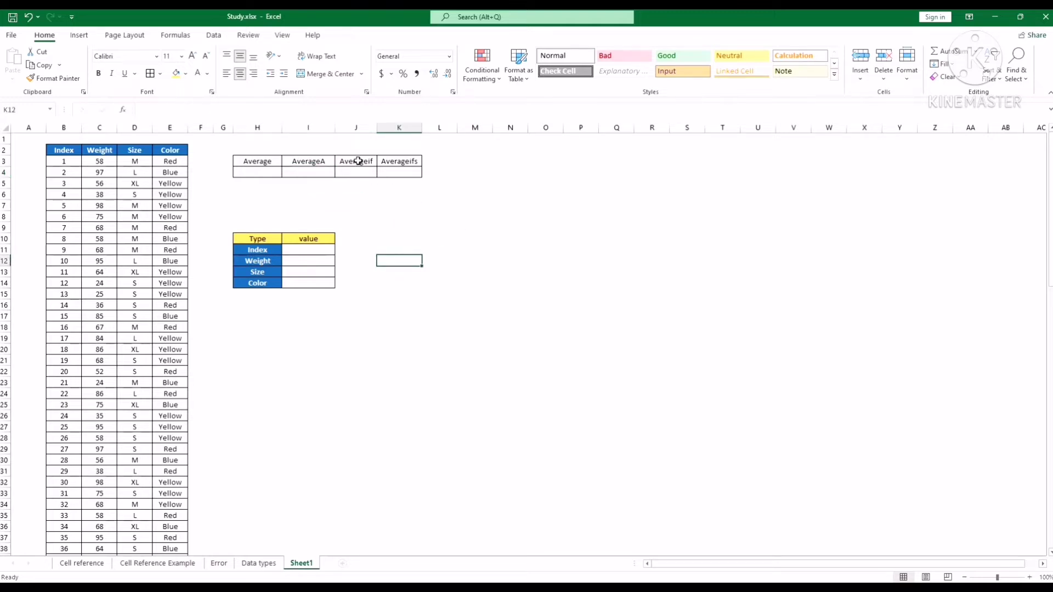
# - Start an AVERAGEIF formula in cell J4 under the Averageif heading with the Weight values C3:C102 as its range
pyautogui.click(357, 161)
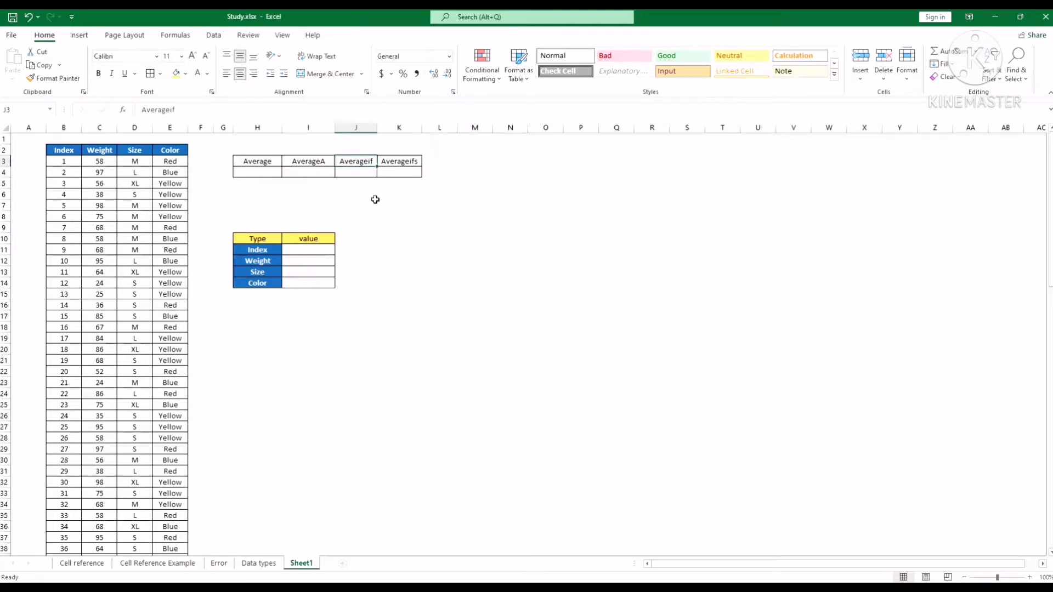
pyautogui.click(366, 171)
pyautogui.click(367, 111)
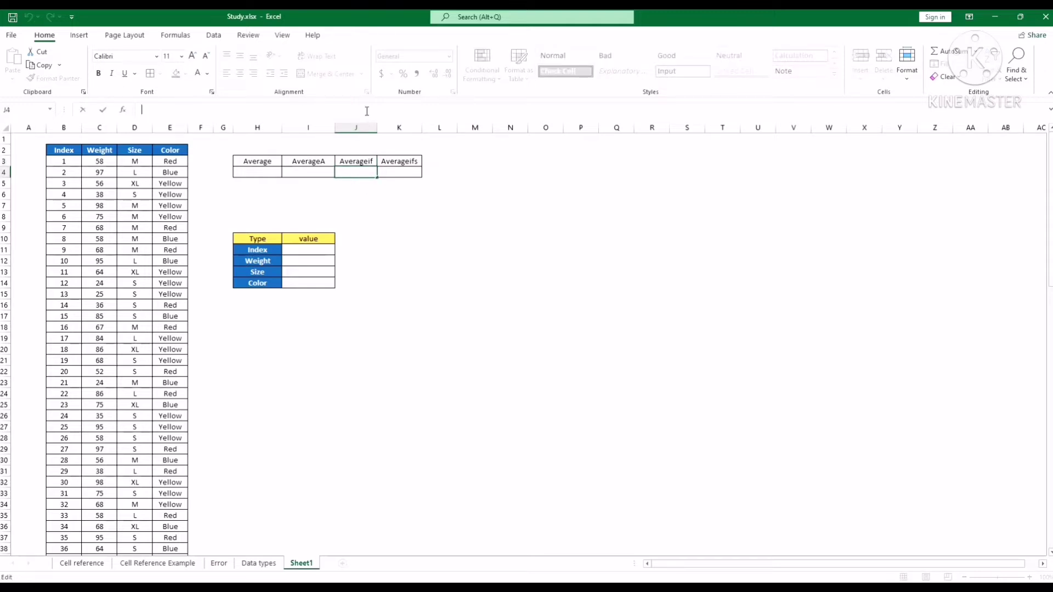
pyautogui.write('=aver')
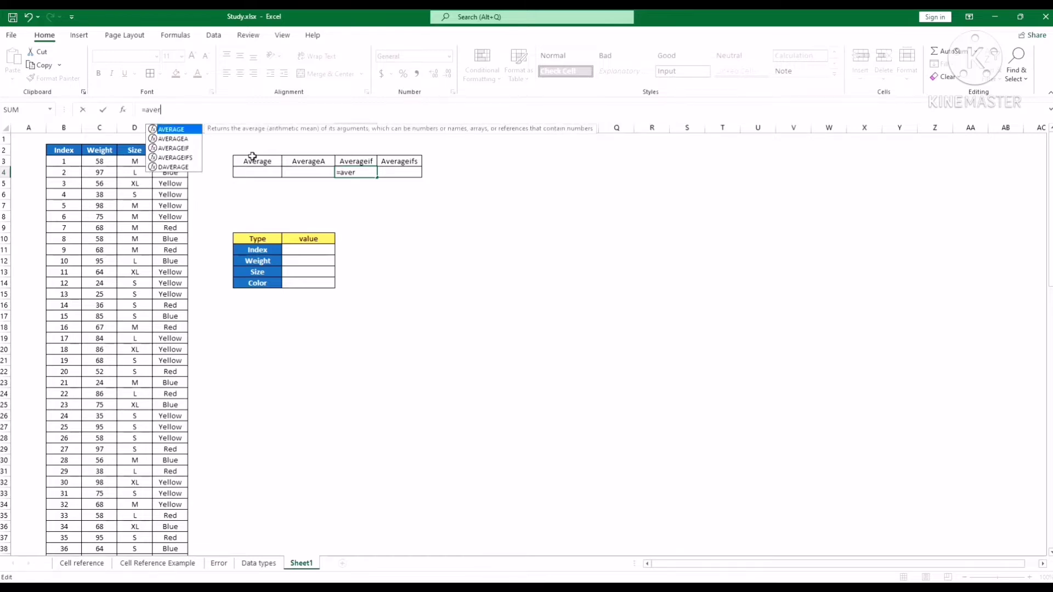
pyautogui.click(181, 148)
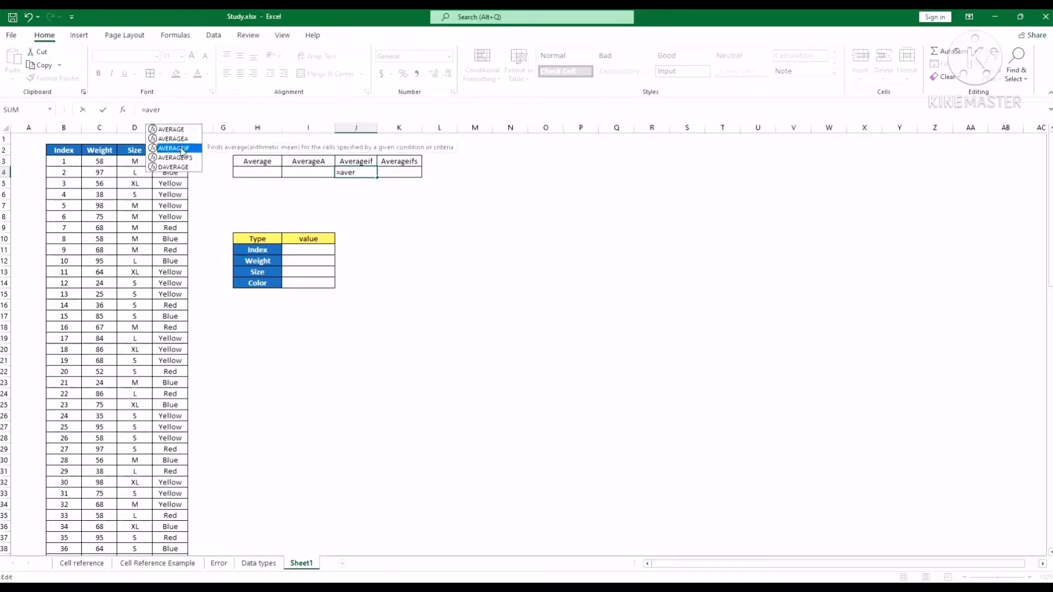
pyautogui.doubleClick(181, 148)
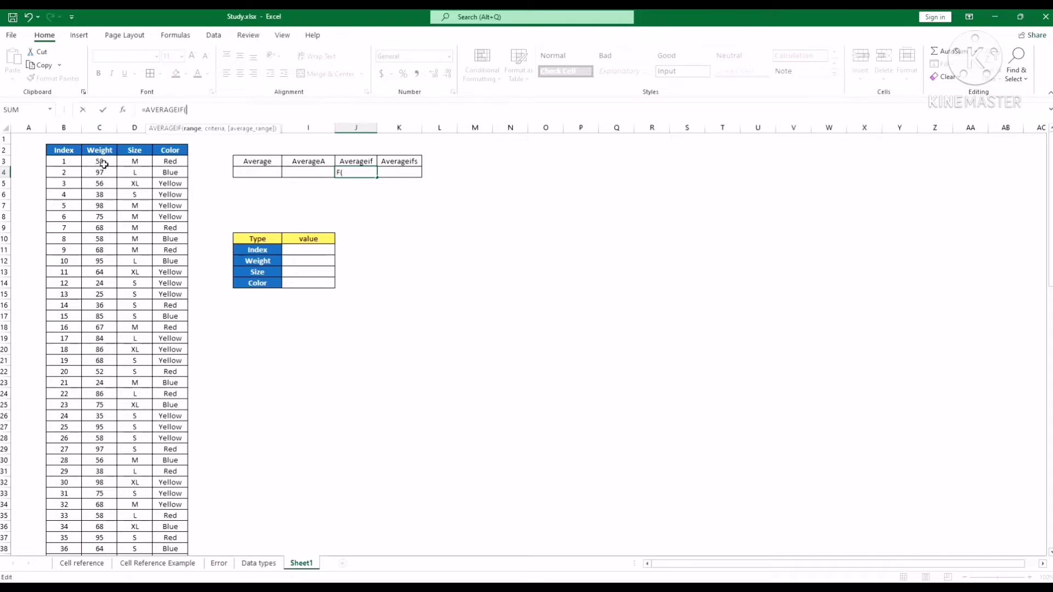
pyautogui.click(101, 164)
pyautogui.hotkey('ctrl', 'shift', 'Down')
pyautogui.scroll(12, 157, 370)
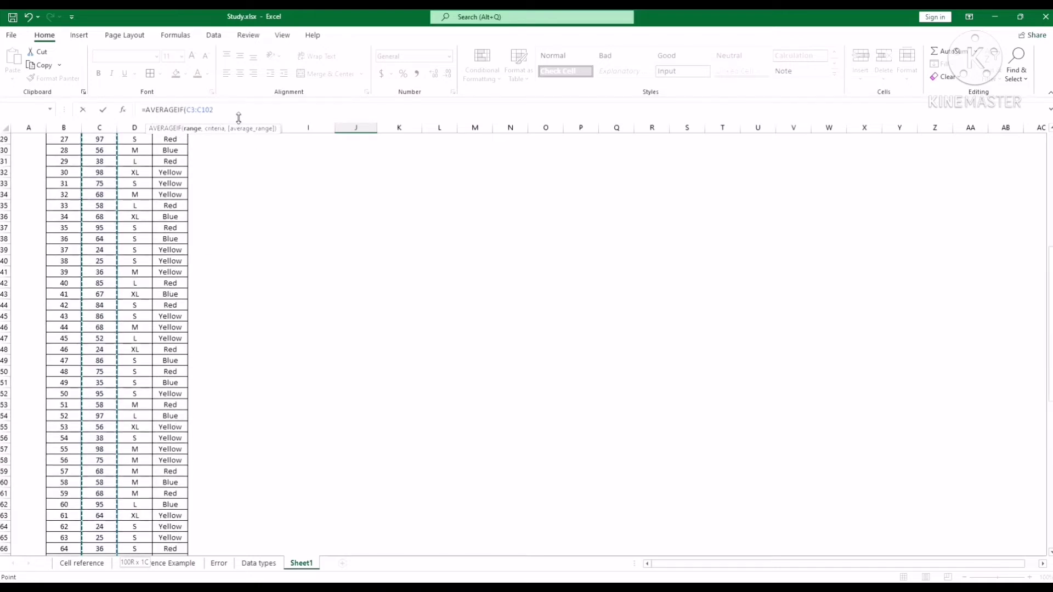
# - Complete the AVERAGEIF formula in J4 with the criterion ">50" so it reads =AVERAGEIF(C3:C102,">50")
pyautogui.write(',">50')
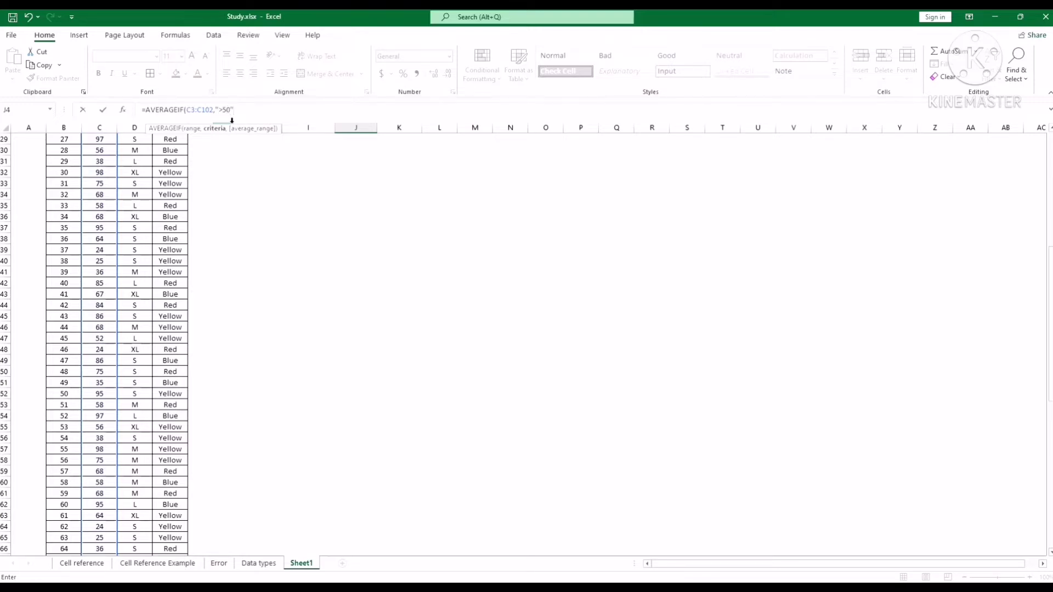
pyautogui.write('")')
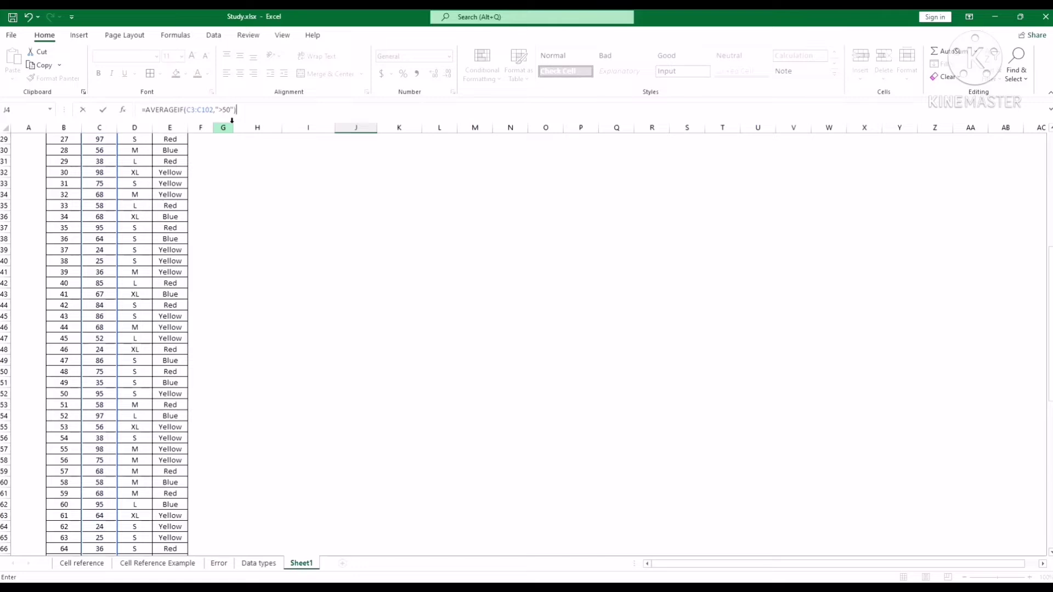
pyautogui.press('Return')
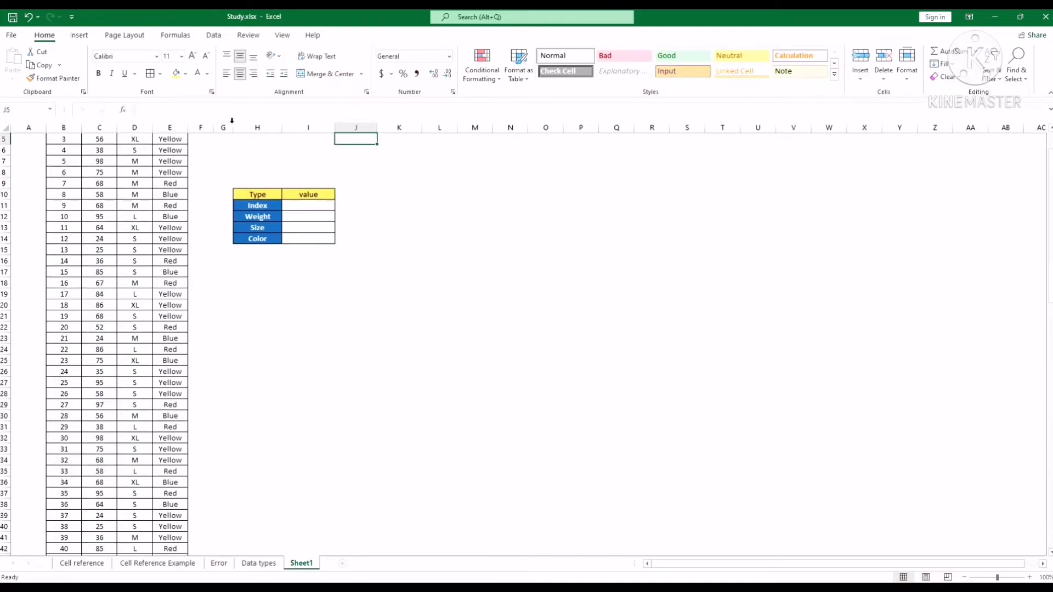
pyautogui.scroll(2, 417, 304)
pyautogui.click(372, 174)
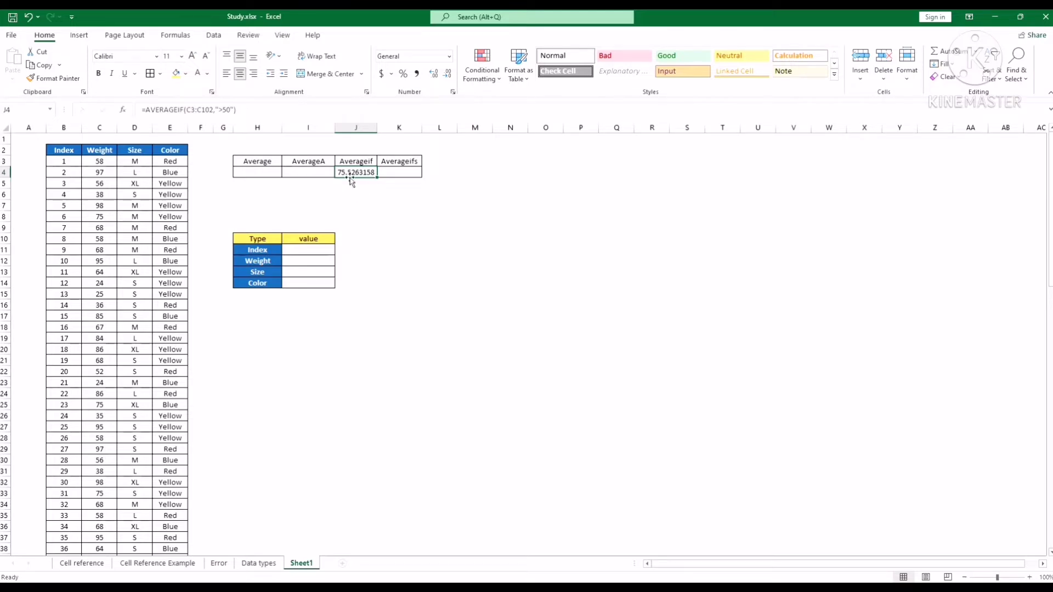
pyautogui.click(396, 237)
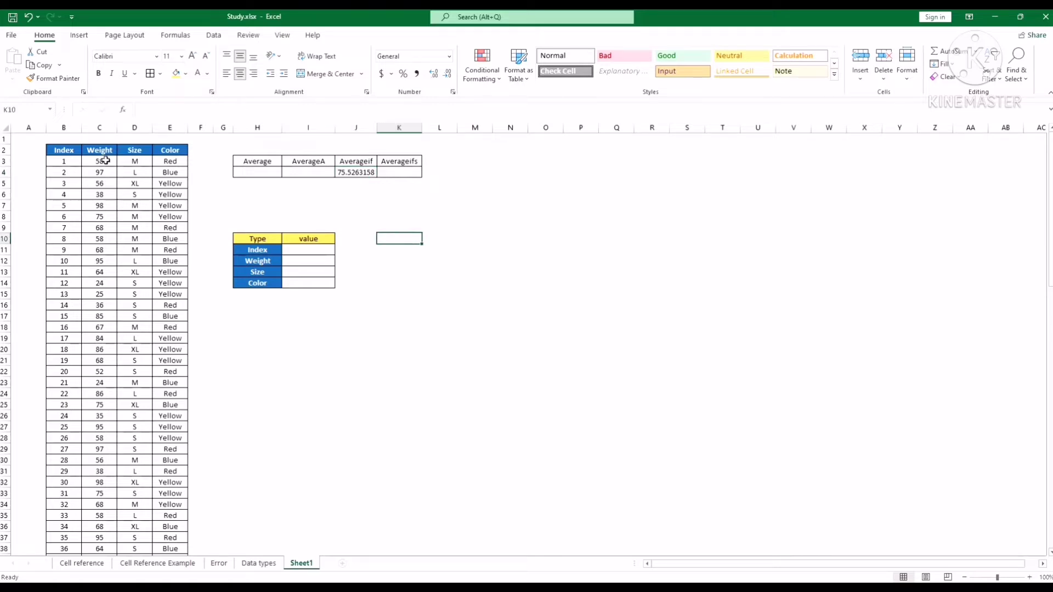
# - Add filters to the header row of the Index, Weight, Size and Color table
pyautogui.click(213, 35)
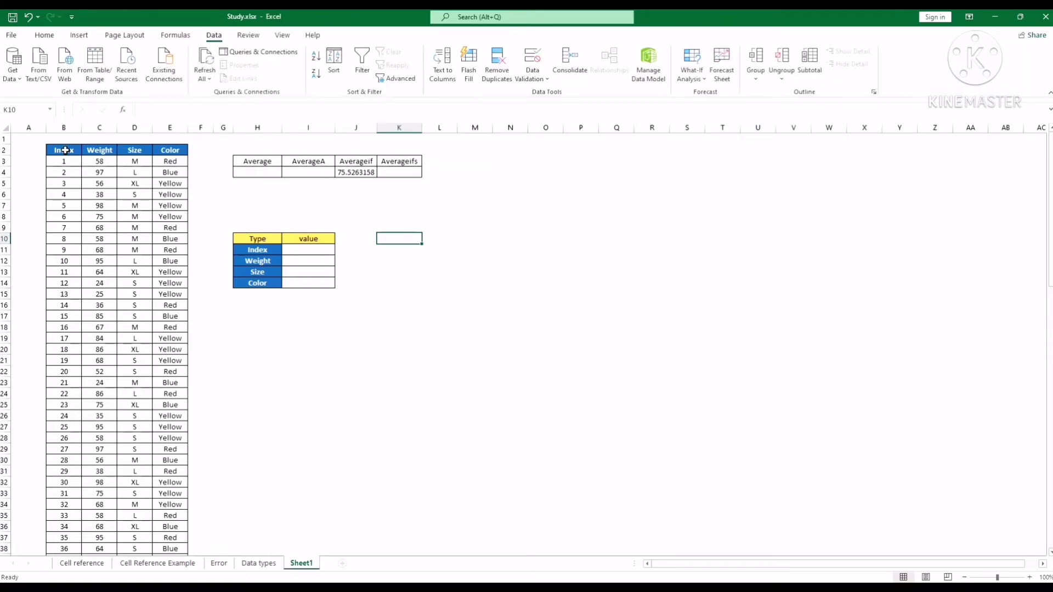
pyautogui.click(66, 150)
pyautogui.click(363, 65)
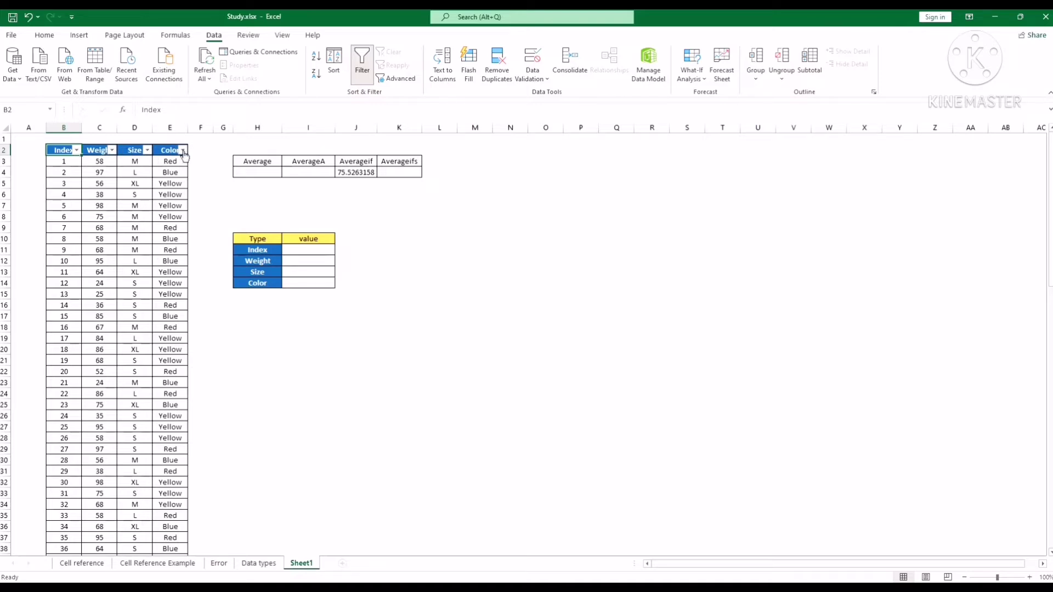
# - Compare the number filter options of the Weight column with the text filter options of the Size column
pyautogui.click(113, 152)
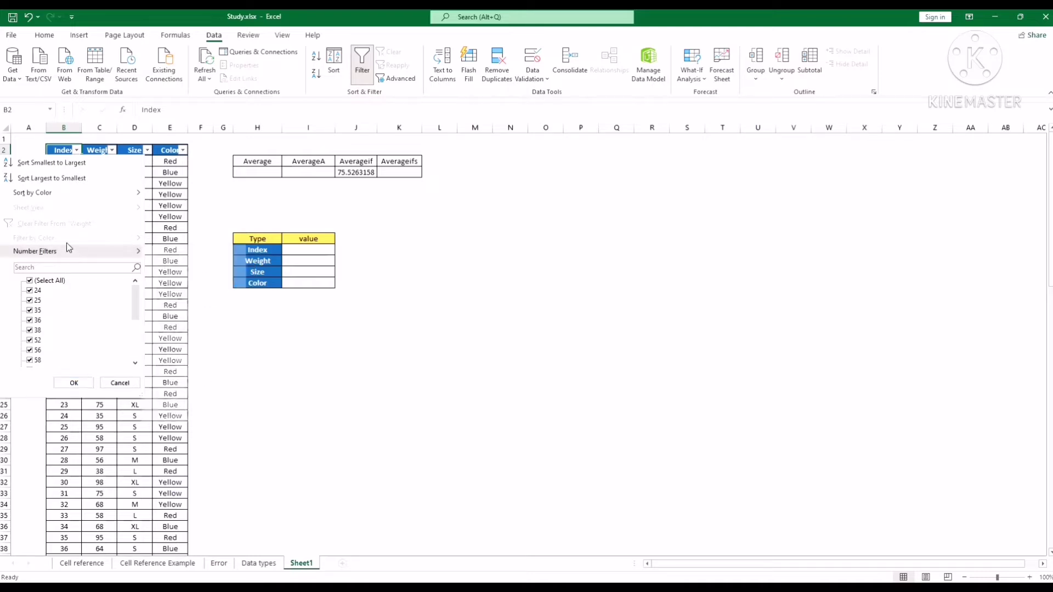
pyautogui.click(348, 344)
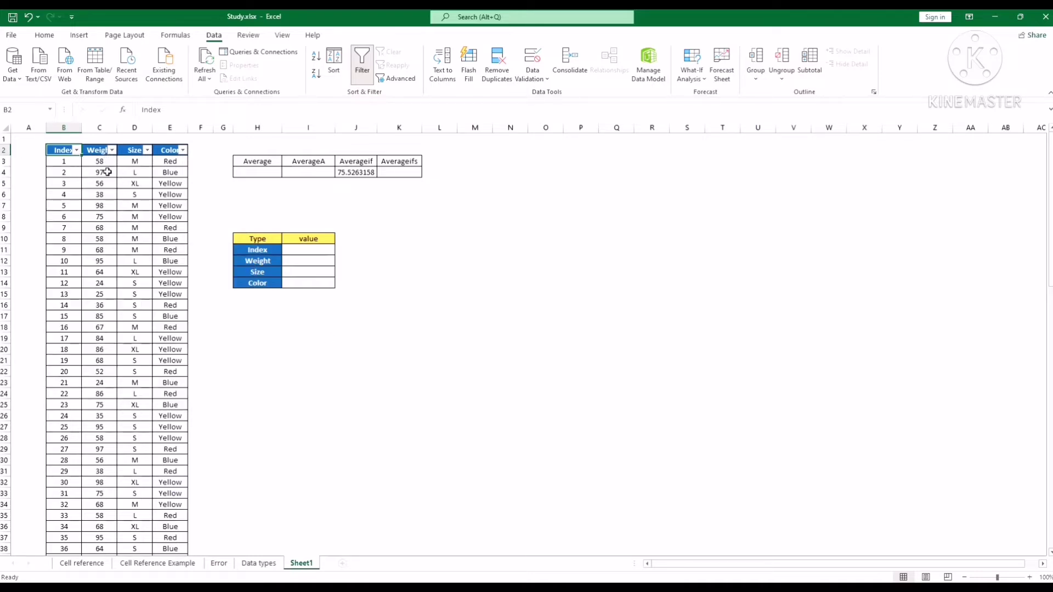
pyautogui.click(112, 150)
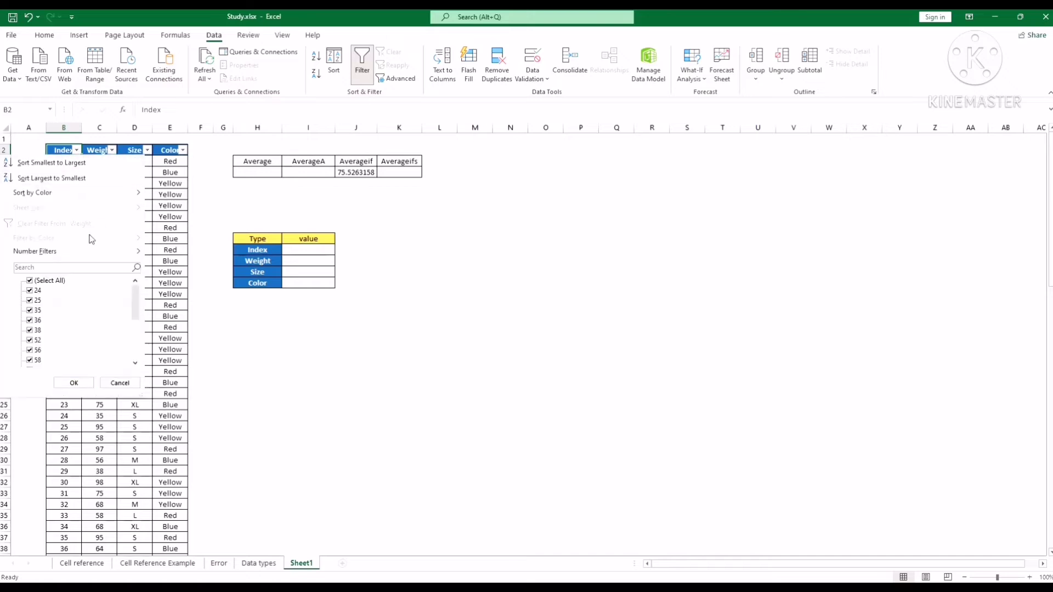
pyautogui.moveTo(92, 253)
pyautogui.click(365, 379)
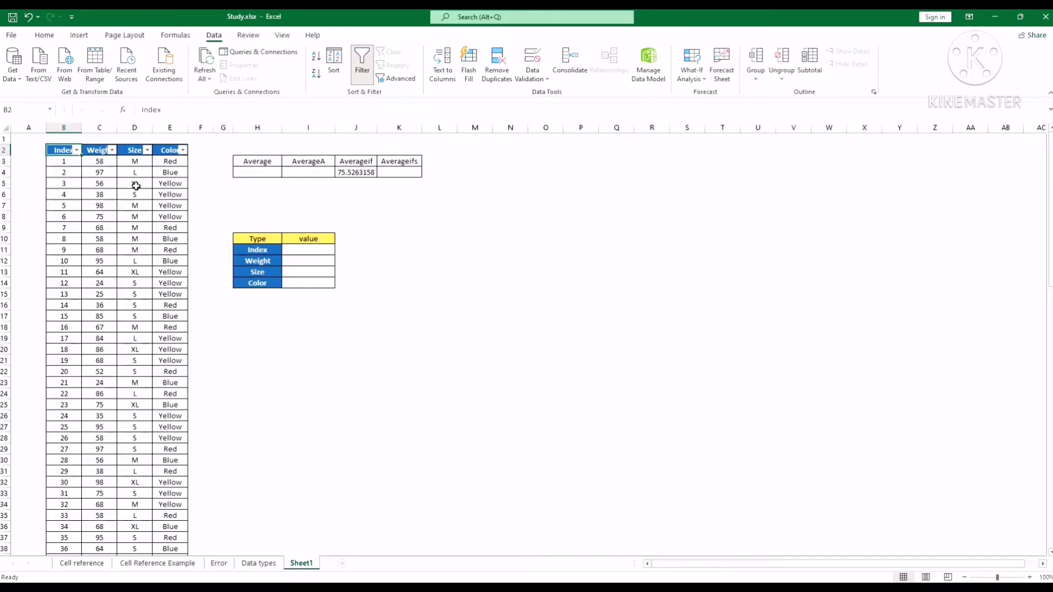
pyautogui.click(149, 183)
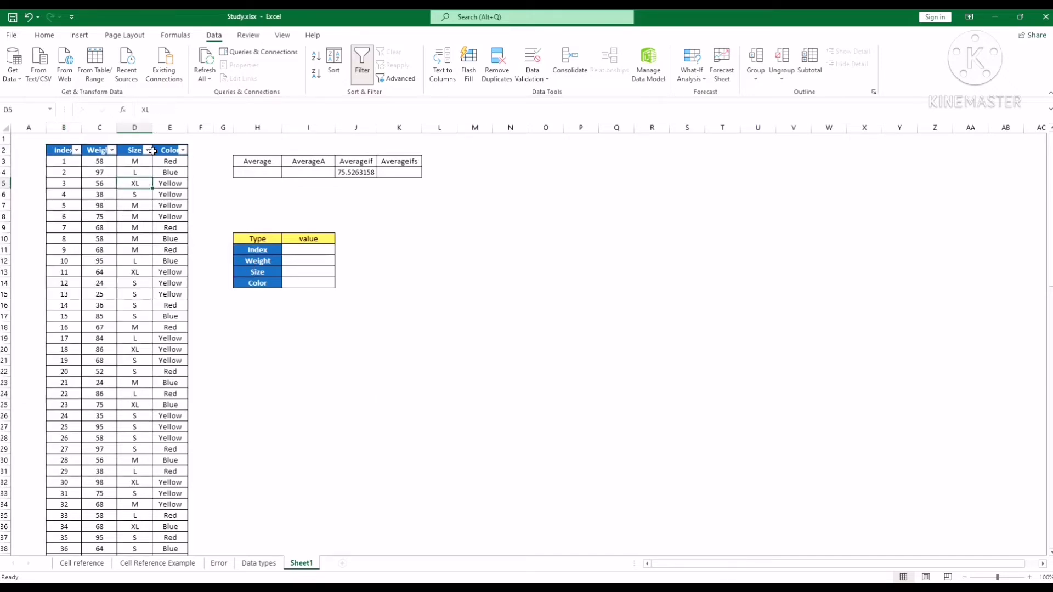
pyautogui.click(147, 150)
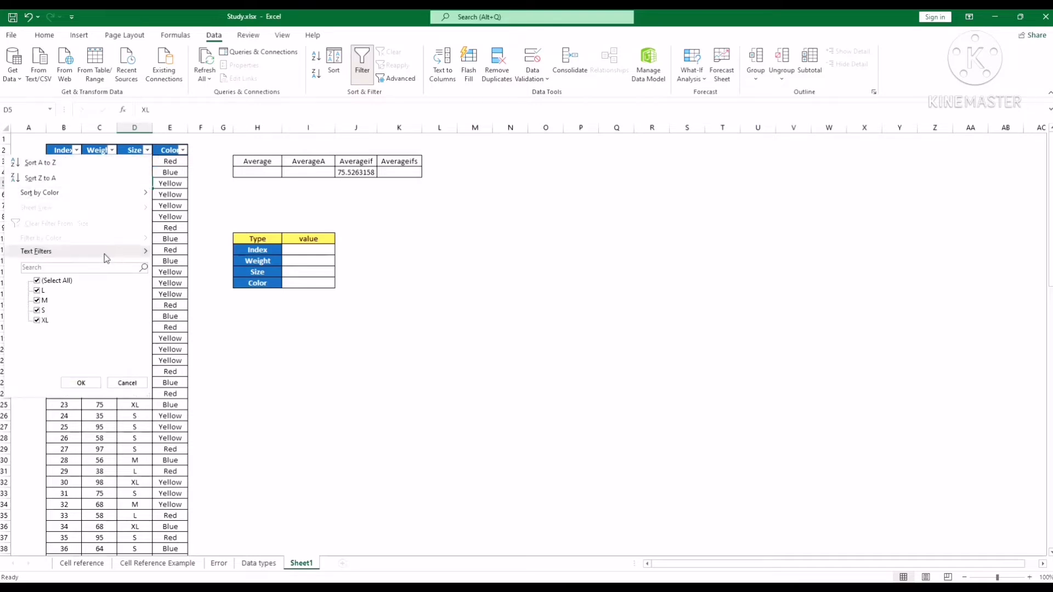
pyautogui.moveTo(73, 253)
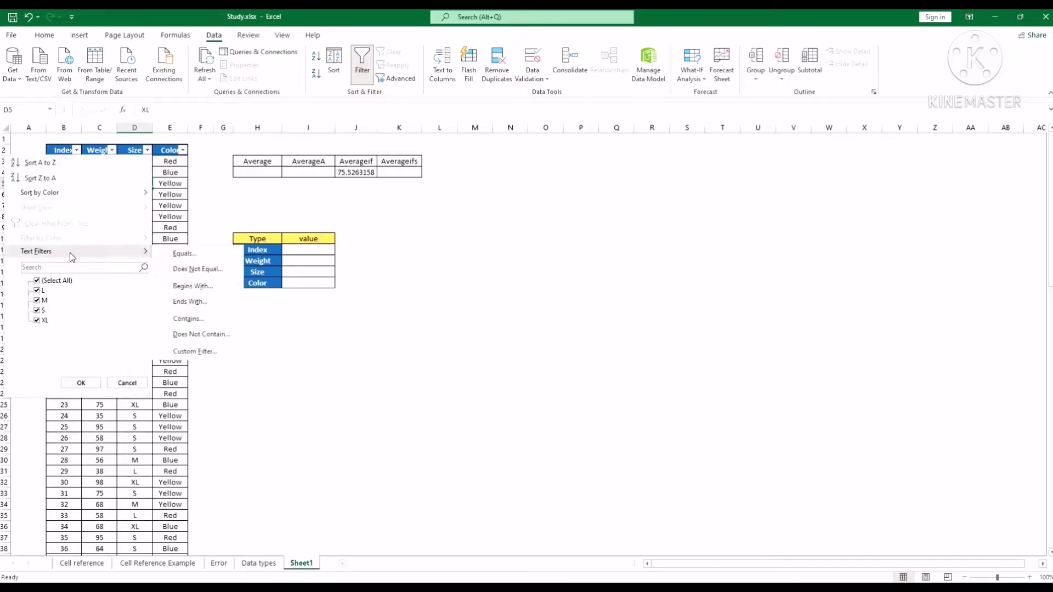
pyautogui.click(371, 351)
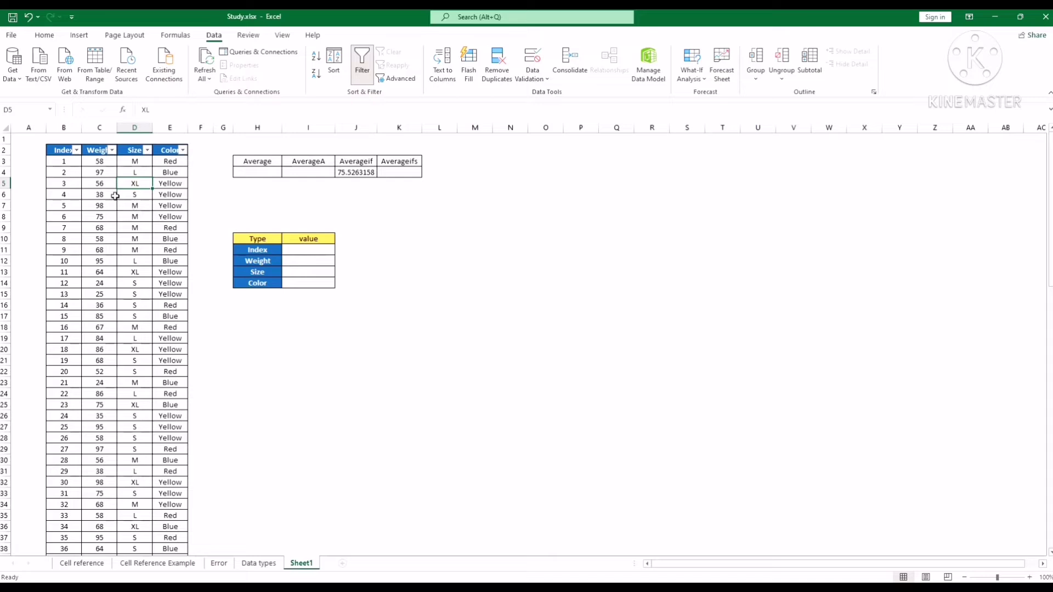
pyautogui.click(111, 161)
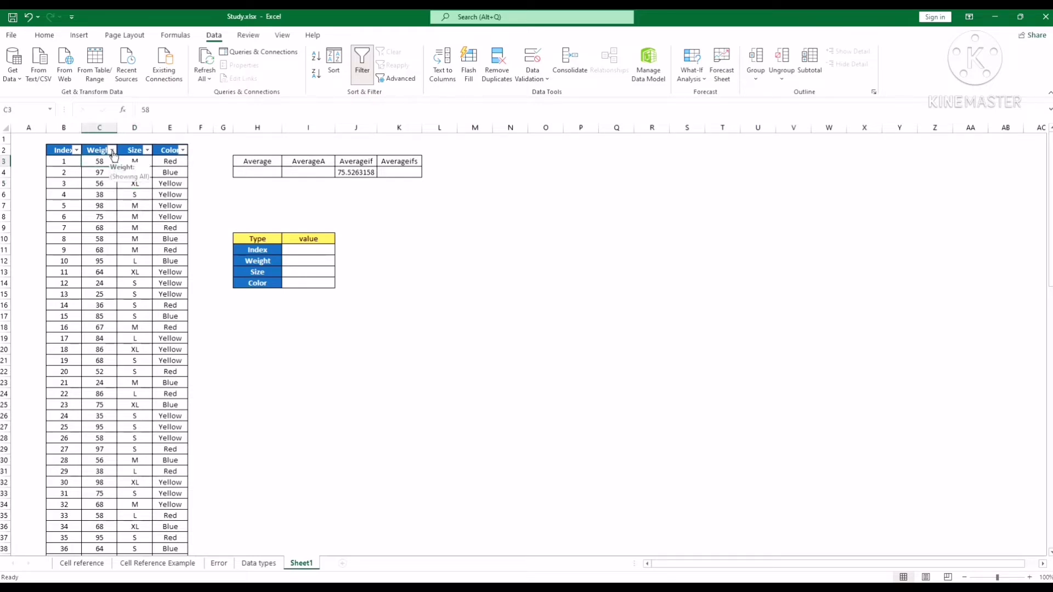
pyautogui.click(112, 150)
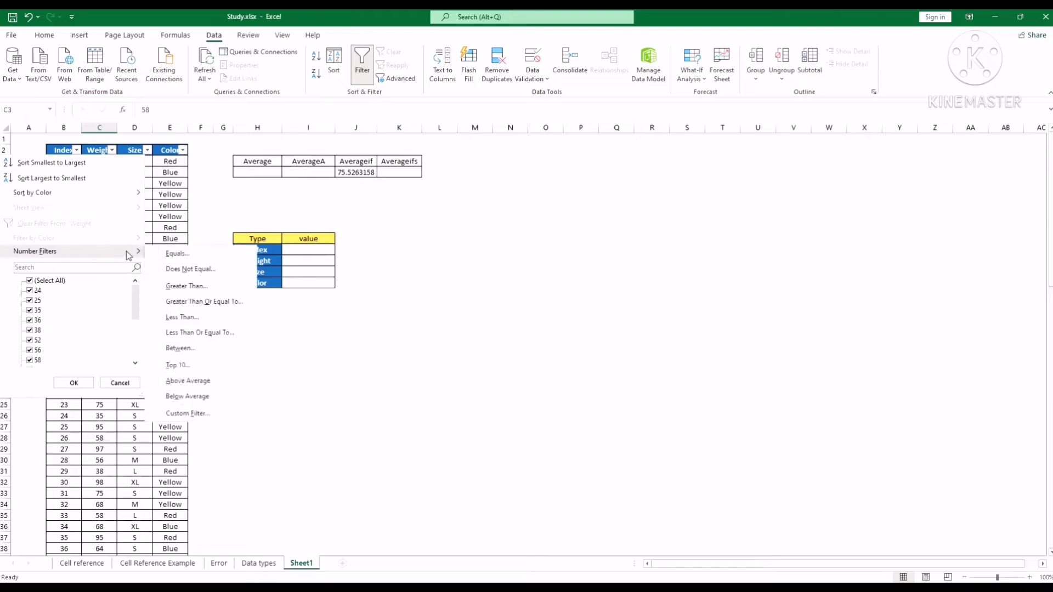
pyautogui.click(391, 252)
# - Filter the Weight column to values greater than 50, matching the criterion of the AVERAGEIF formula in J4
pyautogui.click(360, 176)
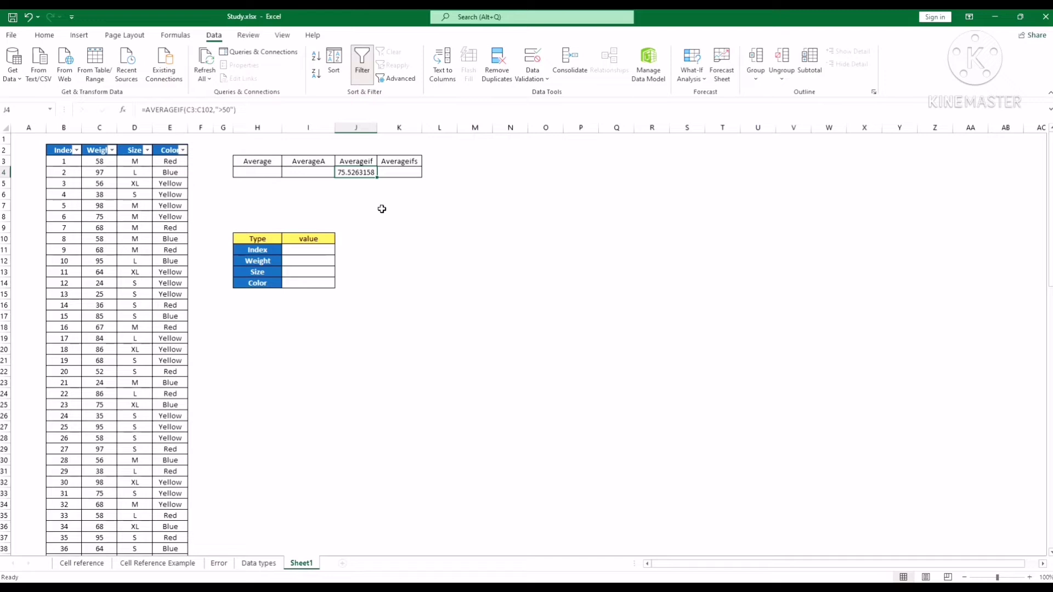
pyautogui.click(112, 150)
pyautogui.moveTo(93, 252)
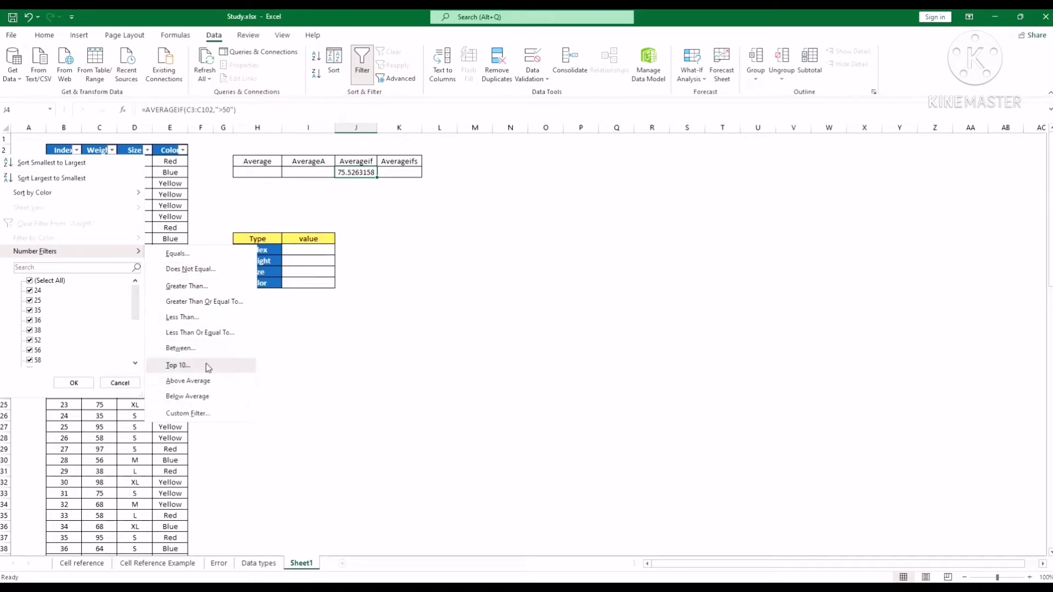
pyautogui.click(206, 286)
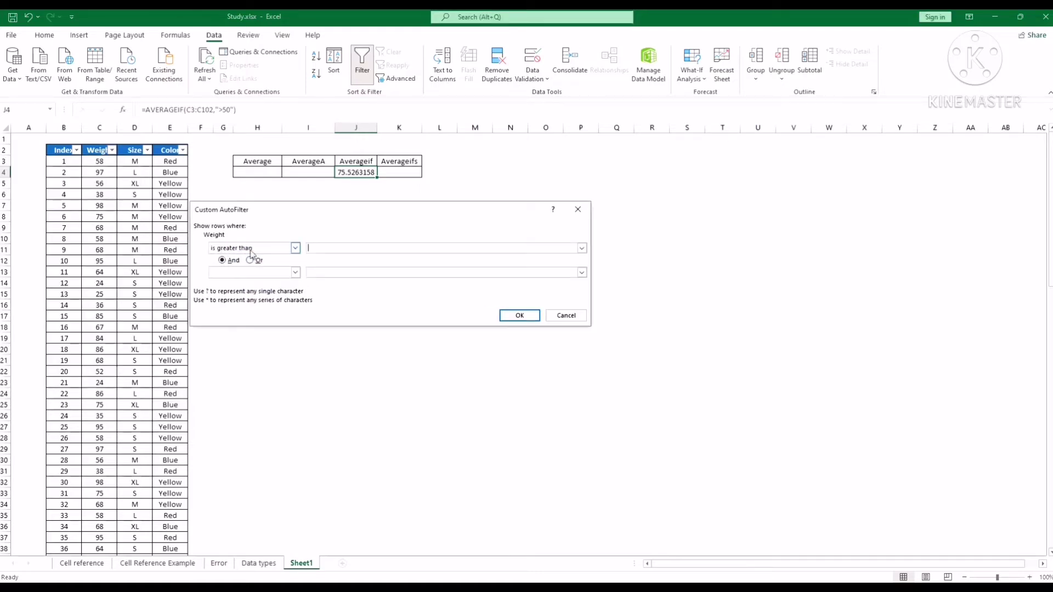
pyautogui.write('50')
pyautogui.click(519, 315)
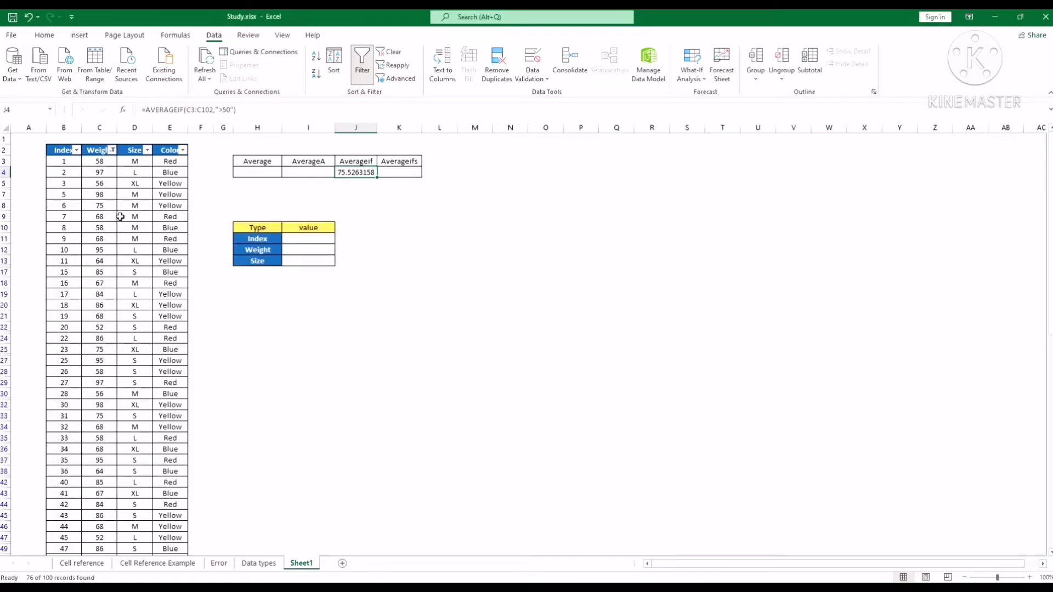
# - Review the filtered rows and select all visible Weight values to compare their average with the AVERAGEIF result in J4
pyautogui.click(103, 260)
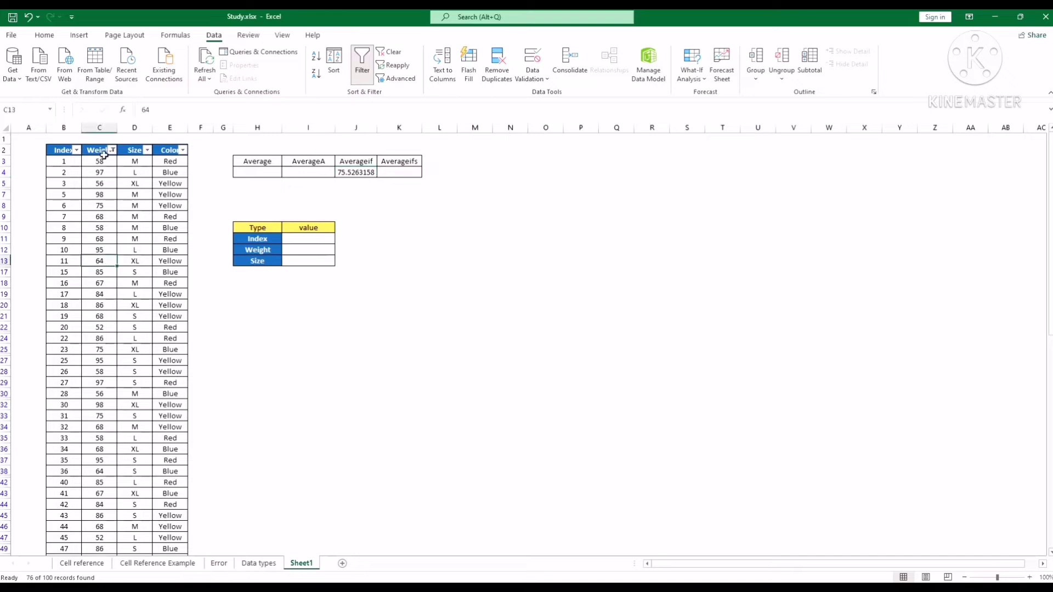
pyautogui.scroll(-6, 93, 373)
pyautogui.scroll(-15, 95, 406)
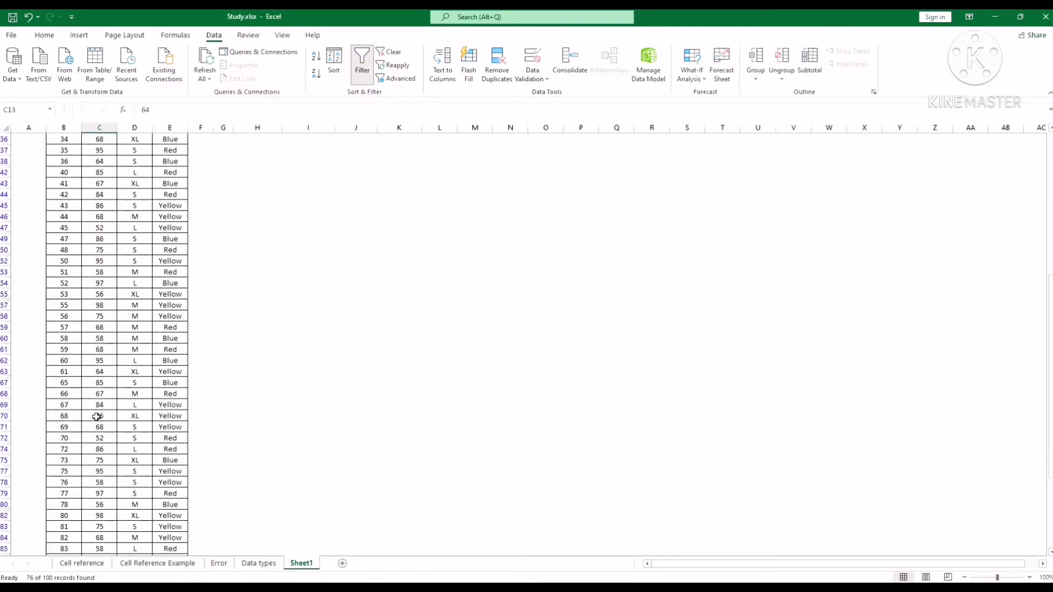
pyautogui.scroll(20, 98, 319)
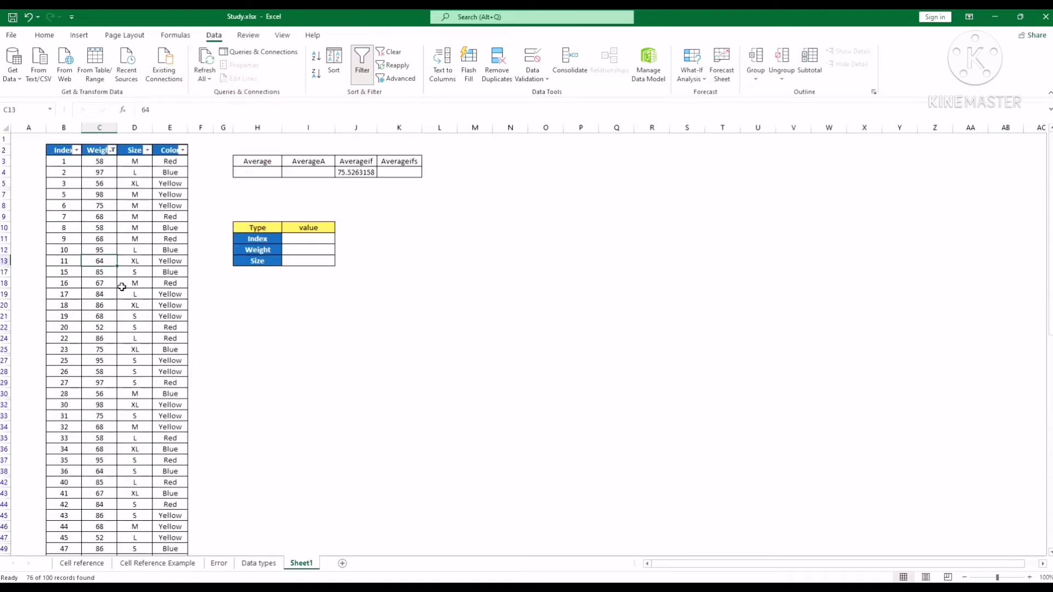
pyautogui.click(111, 163)
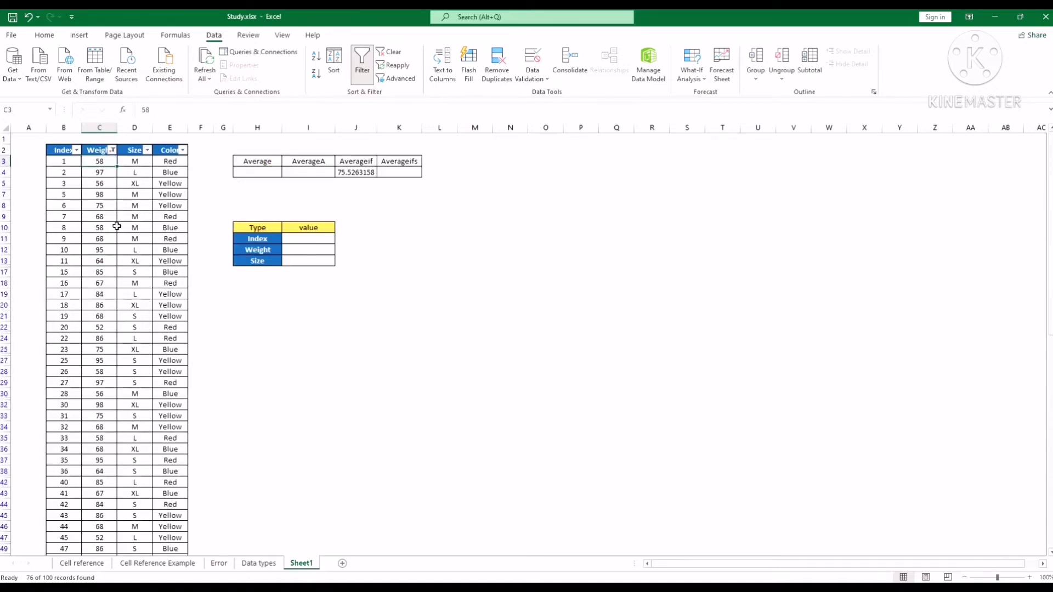
pyautogui.hotkey('ctrl', 'shift', 'Down')
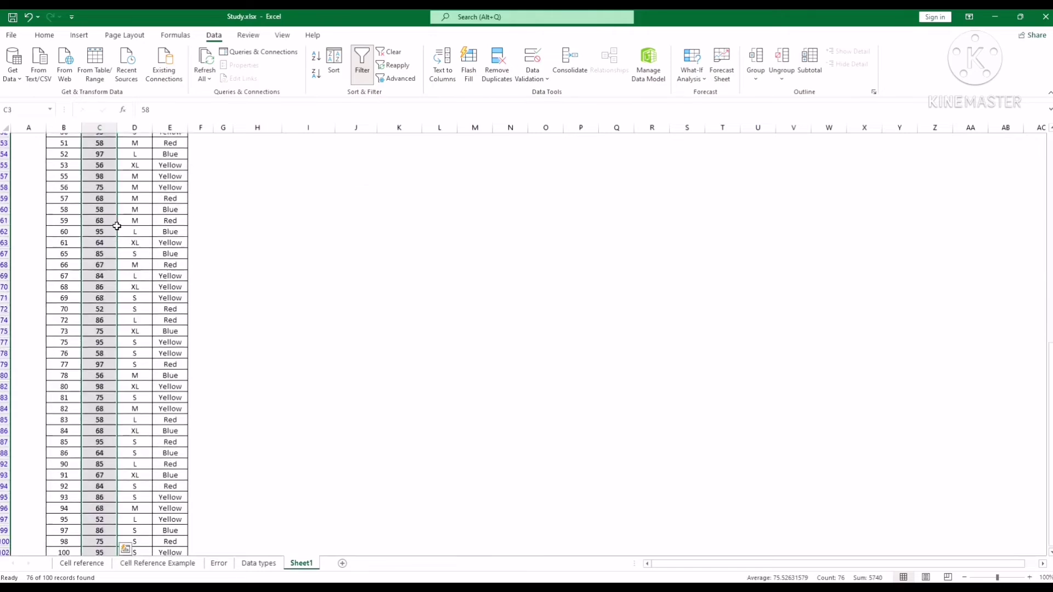
pyautogui.scroll(8, 246, 371)
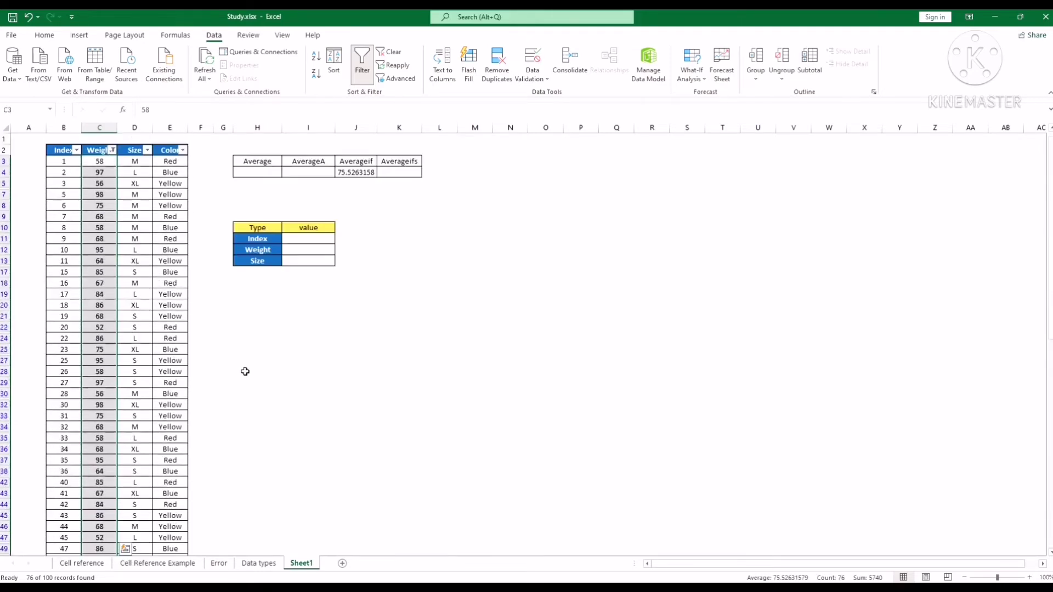
pyautogui.scroll(-16, 247, 371)
pyautogui.scroll(-3, 334, 441)
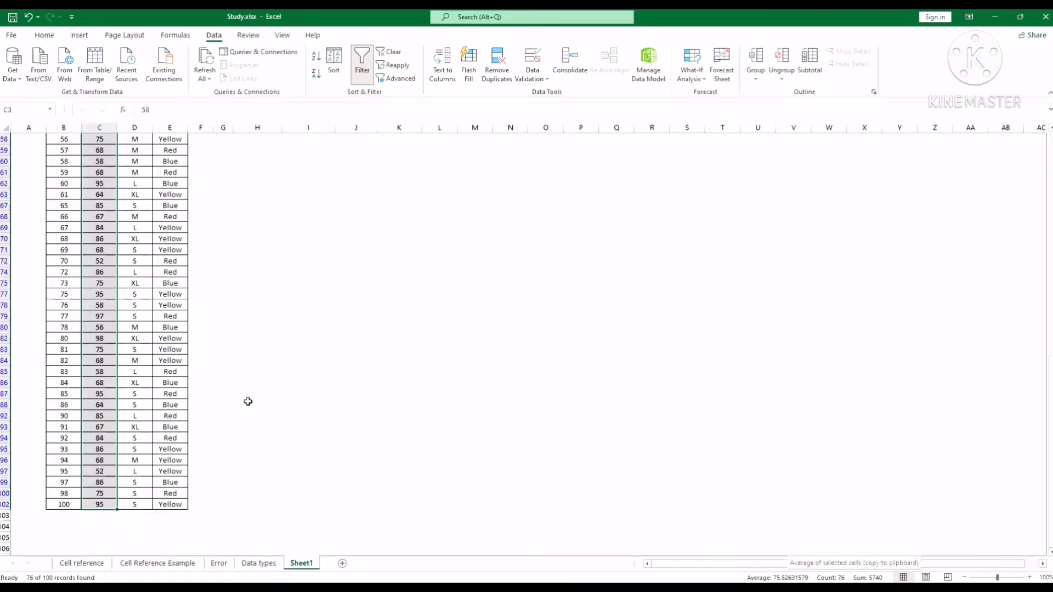
pyautogui.scroll(15, 248, 401)
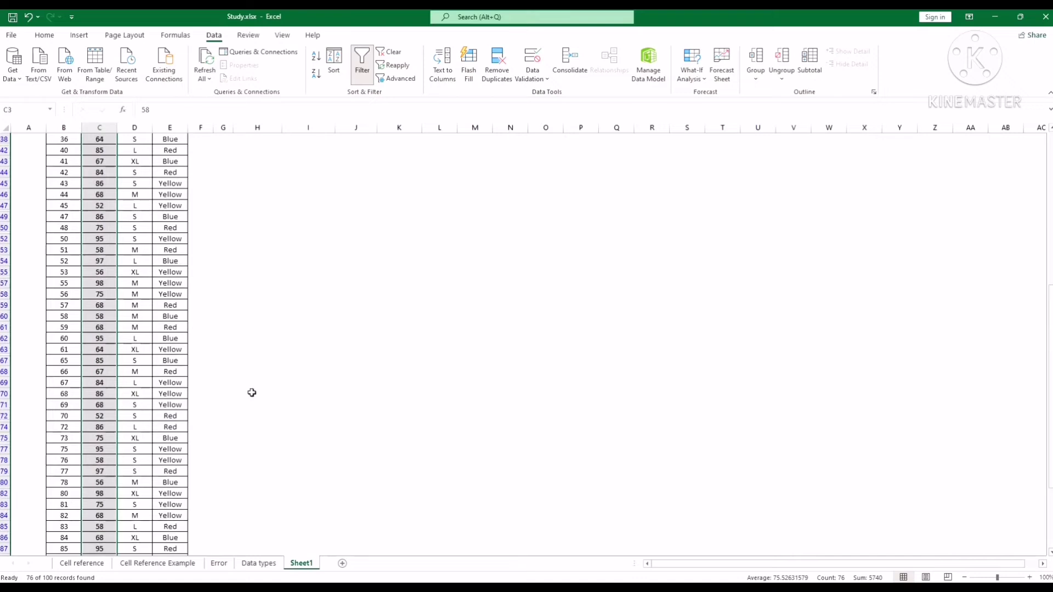
# - Remove the filters from the data table and review the AVERAGEIF formula in J4
pyautogui.click(362, 71)
pyautogui.click(399, 249)
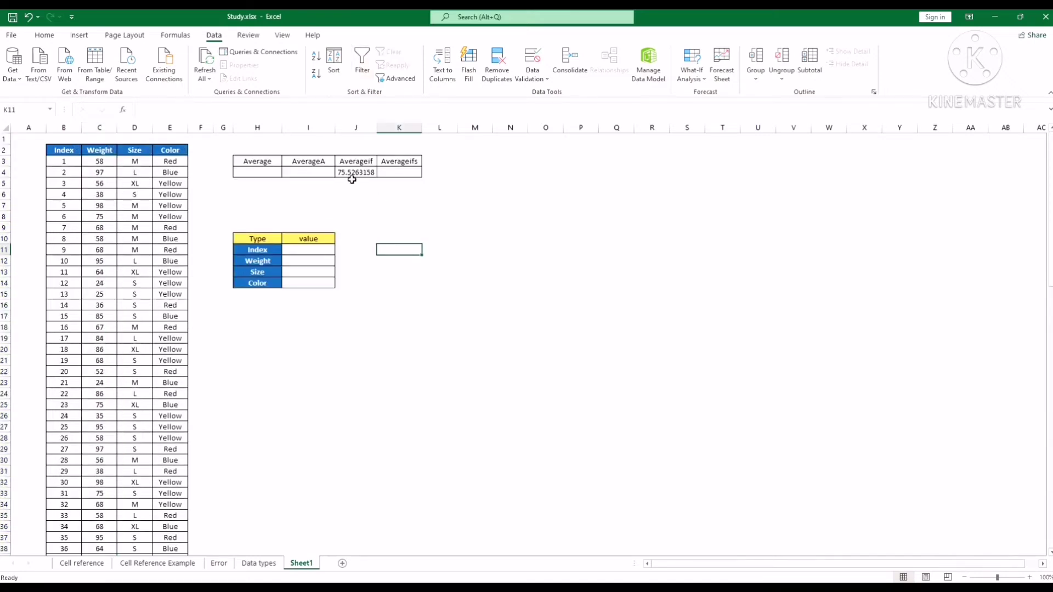
pyautogui.click(419, 282)
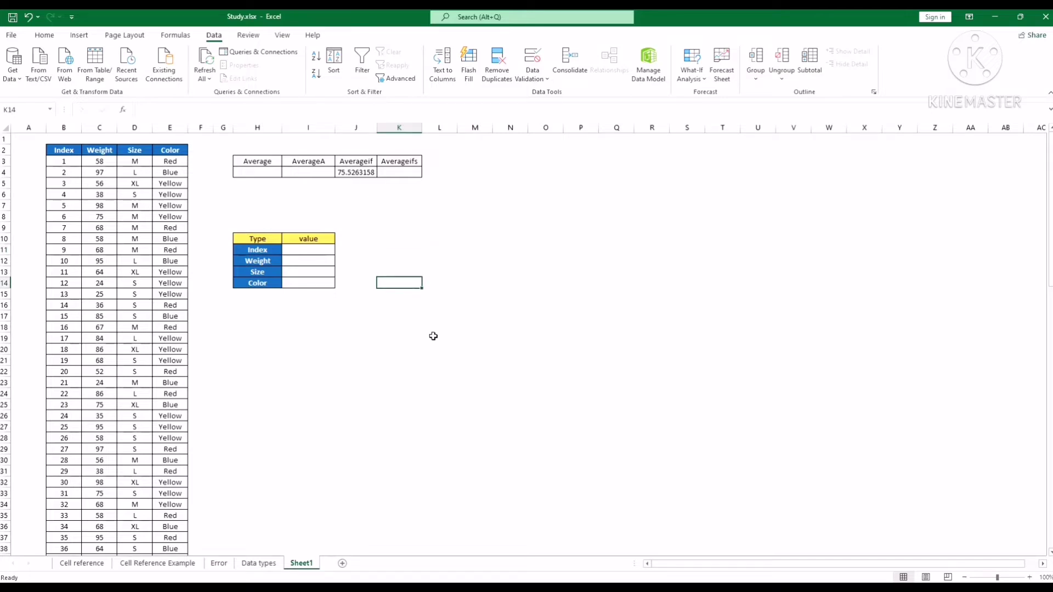
pyautogui.click(413, 161)
pyautogui.click(366, 173)
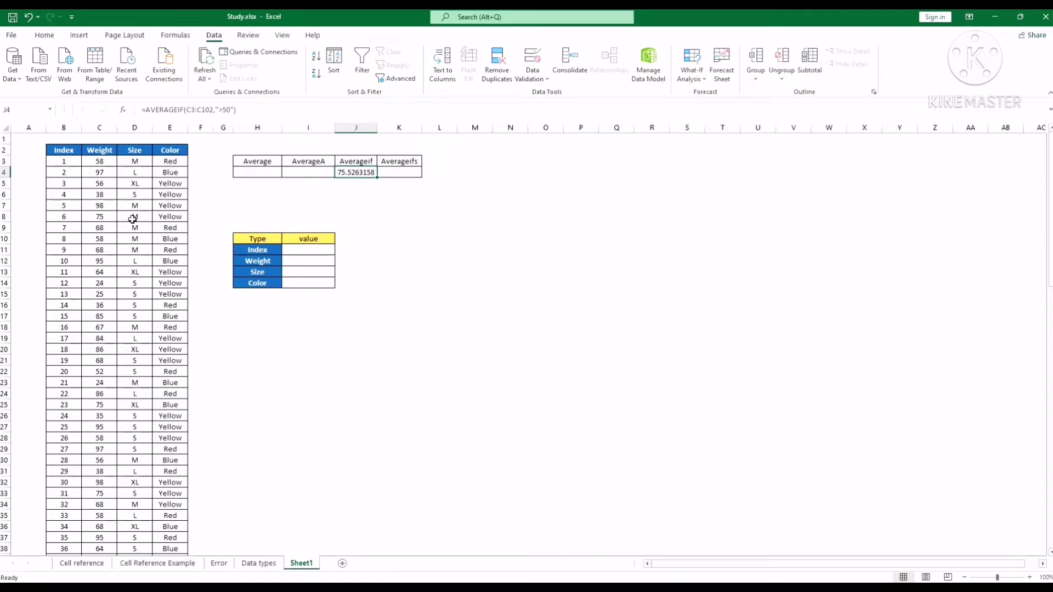
# - Start an AVERAGEIFS formula in K4 with the Weight values C3:C102 as the average range
pyautogui.click(405, 170)
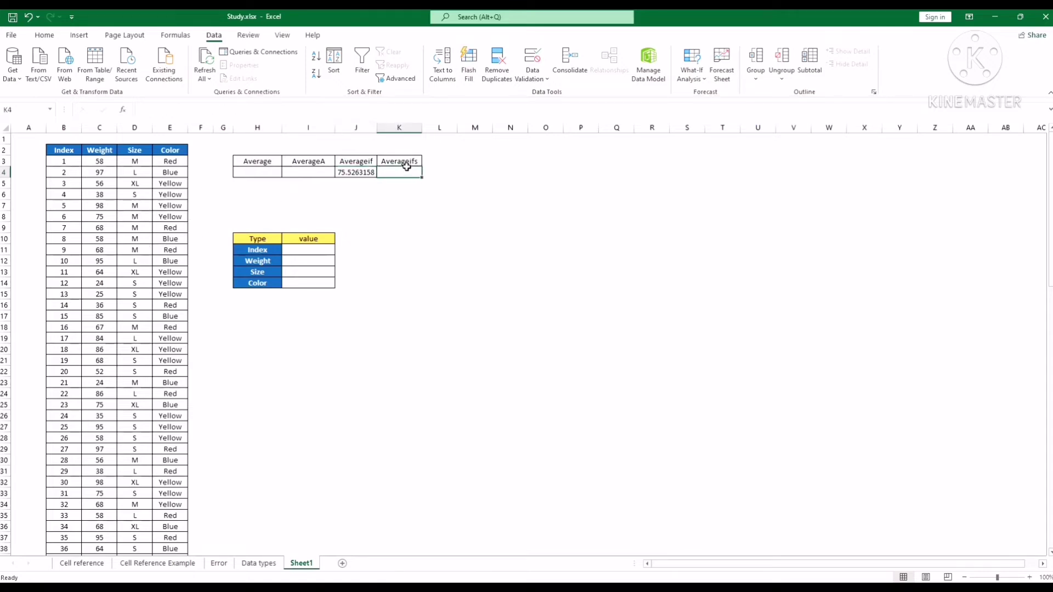
pyautogui.click(409, 162)
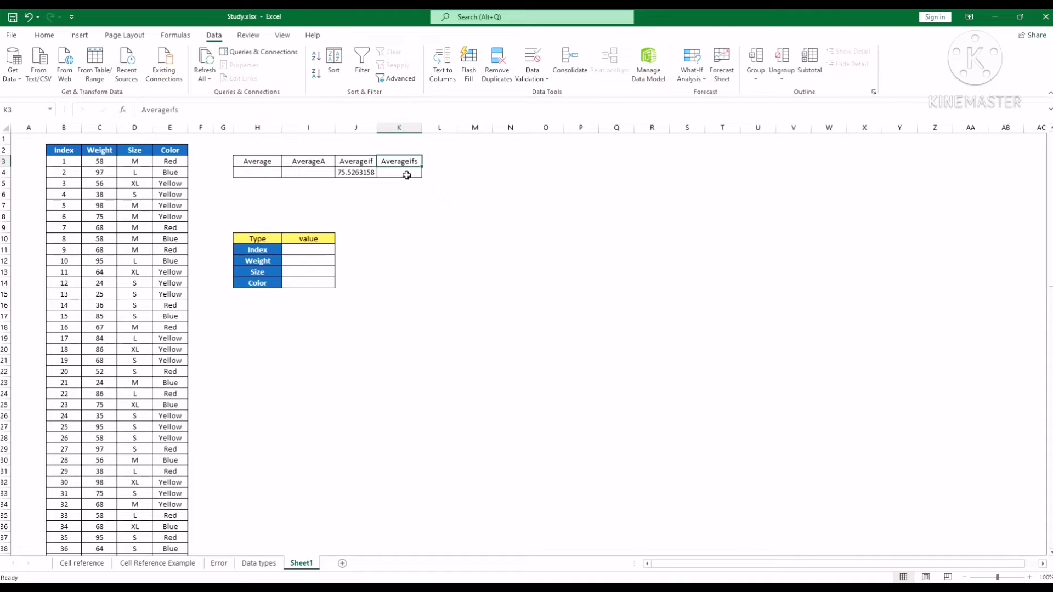
pyautogui.click(406, 175)
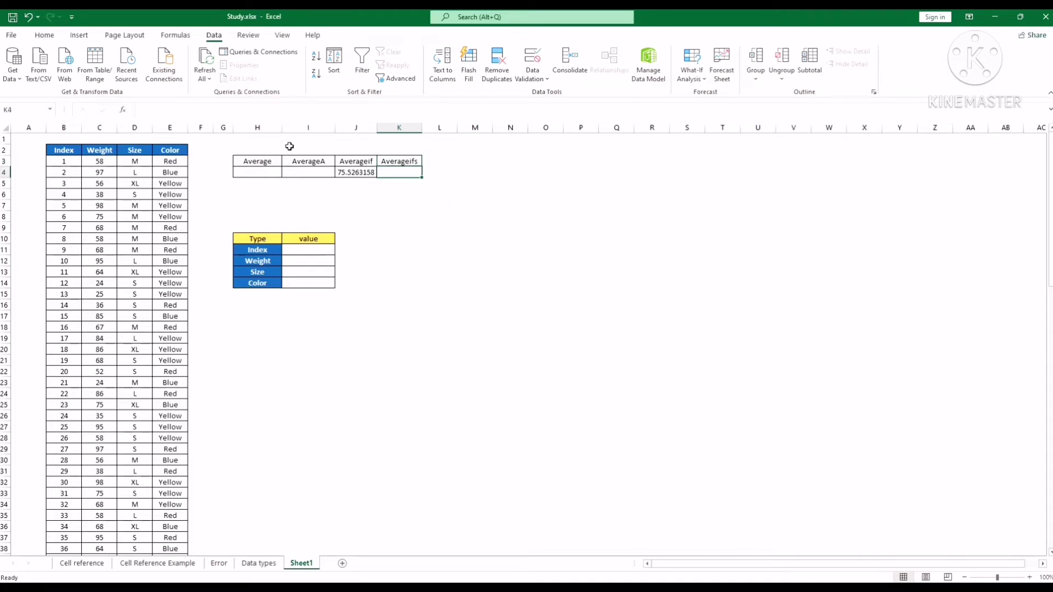
pyautogui.click(304, 110)
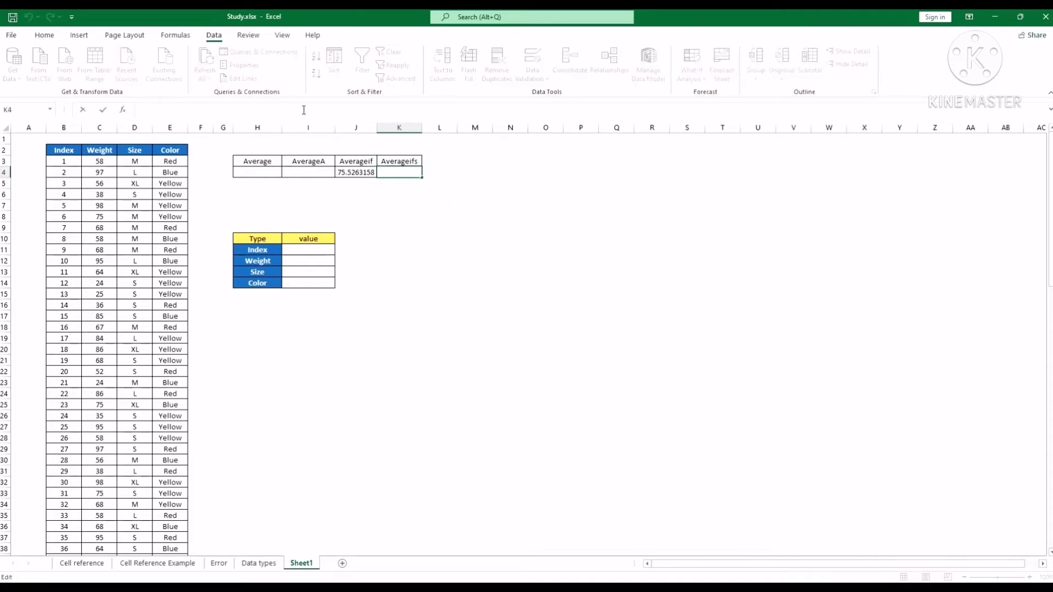
pyautogui.write('=aver')
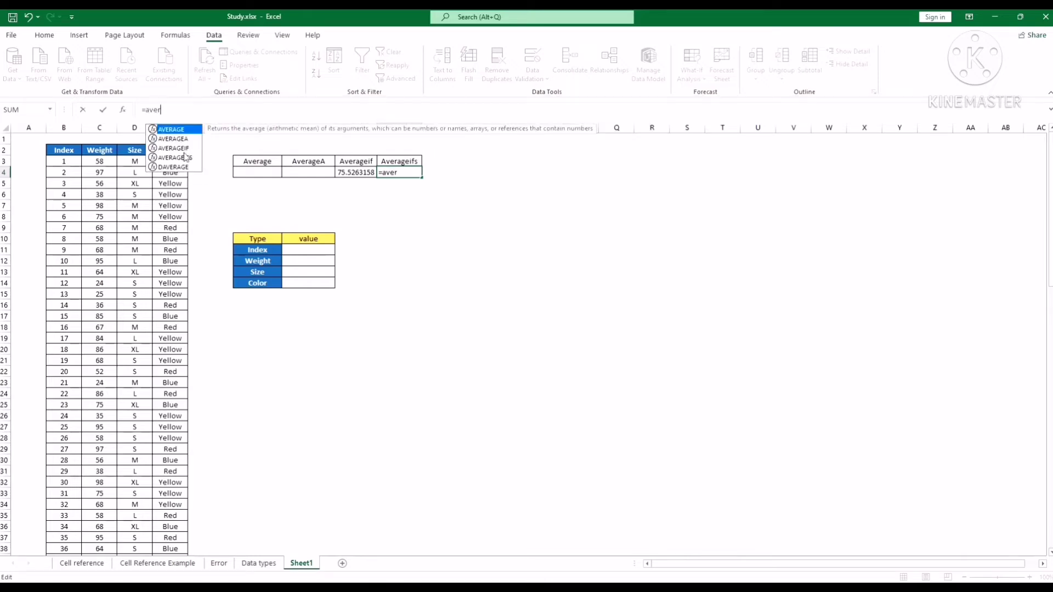
pyautogui.click(185, 157)
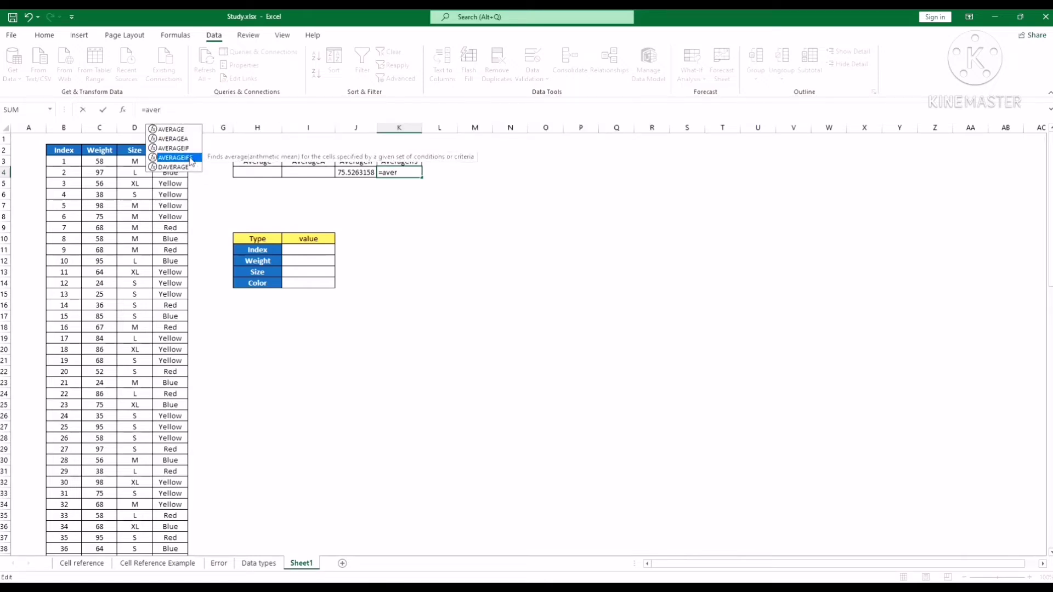
pyautogui.doubleClick(190, 158)
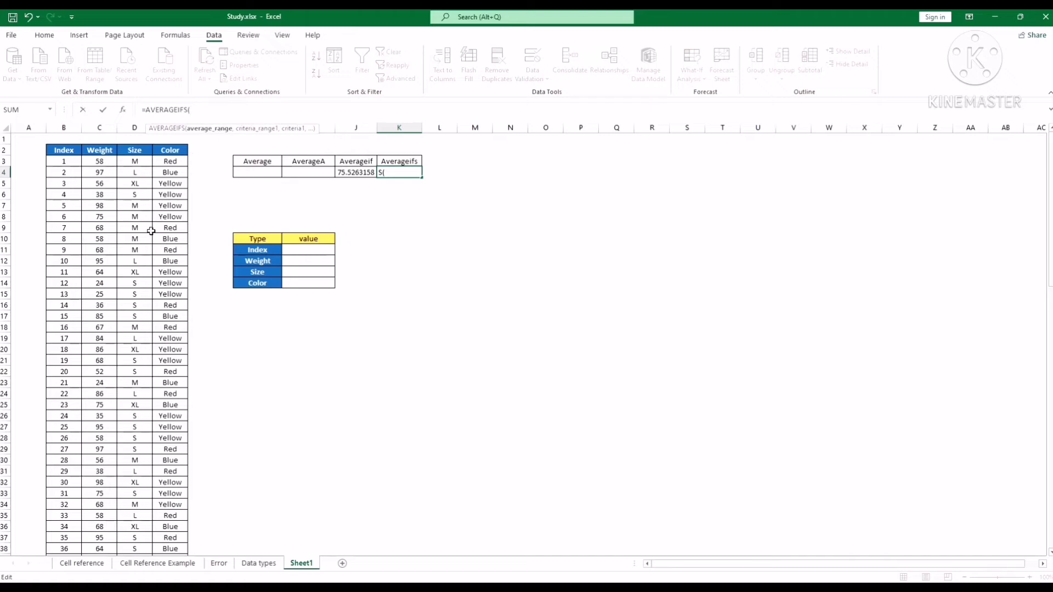
pyautogui.click(106, 162)
pyautogui.moveTo(112, 170); pyautogui.dragTo(145, 391)
pyautogui.scroll(20, 145, 390)
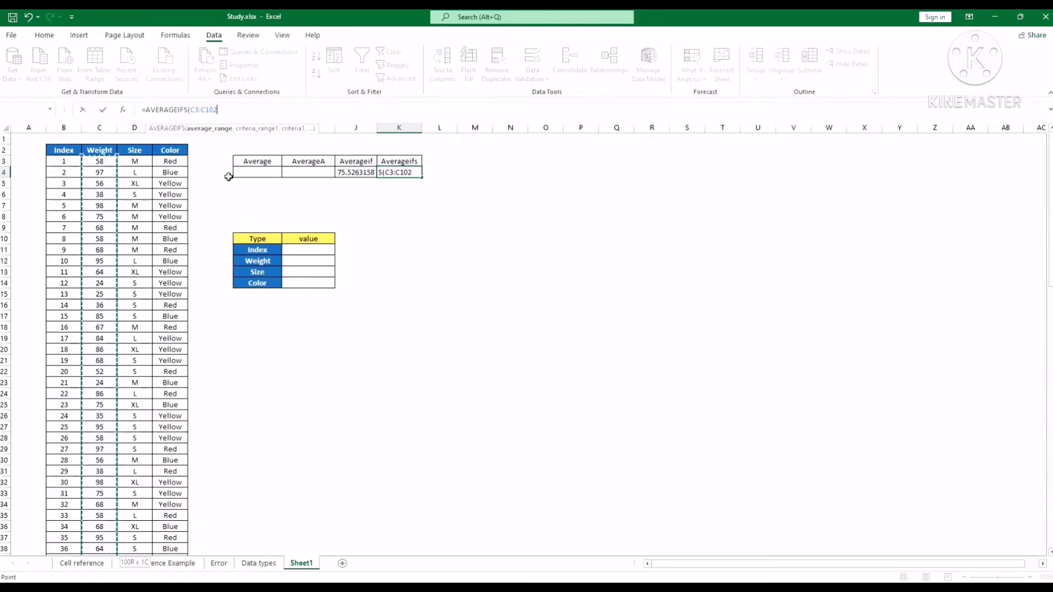
pyautogui.write(',')
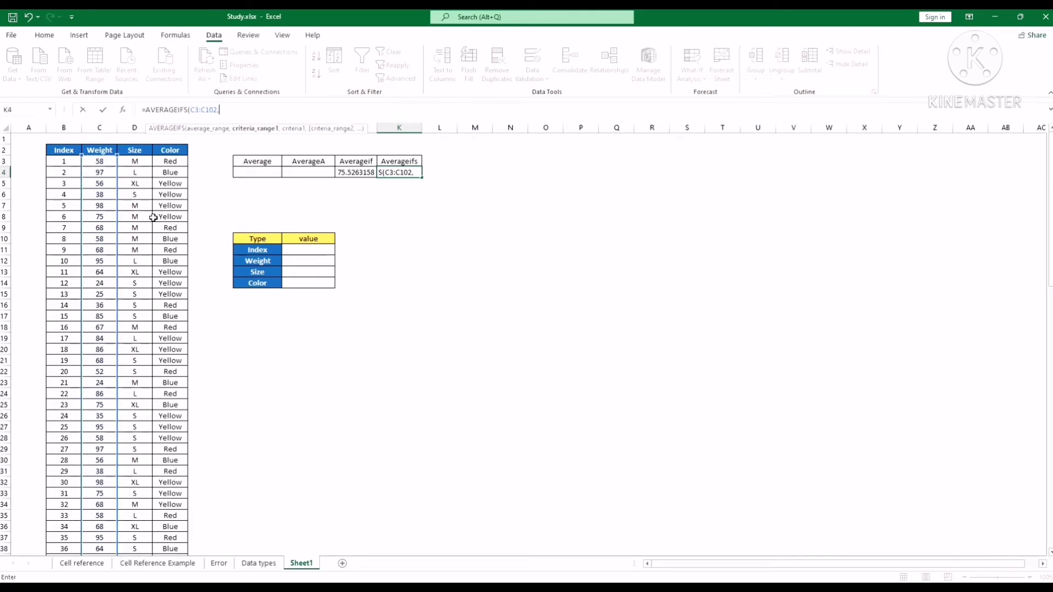
# - Add the Size values D3:D102 as the first criteria range, with cell I13 as its criterion
pyautogui.click(143, 161)
pyautogui.moveTo(144, 161); pyautogui.dragTo(159, 350)
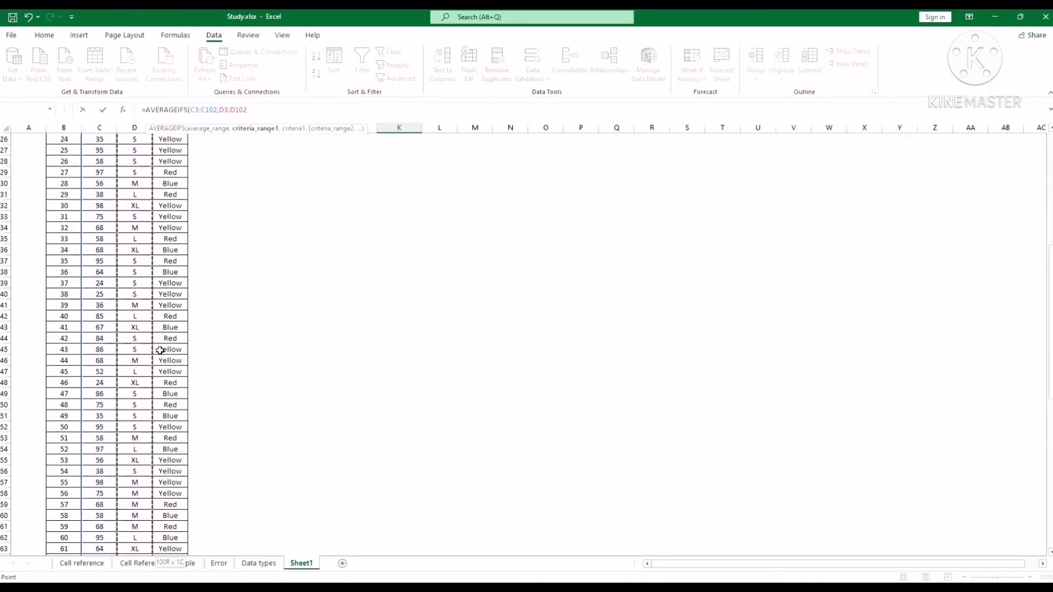
pyautogui.scroll(8, 159, 350)
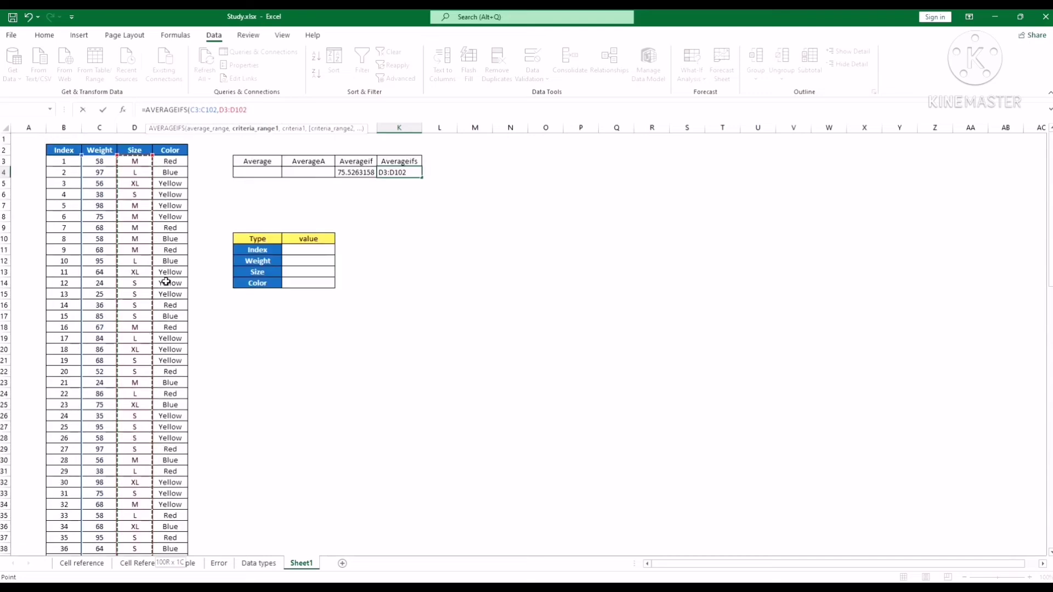
pyautogui.write(',')
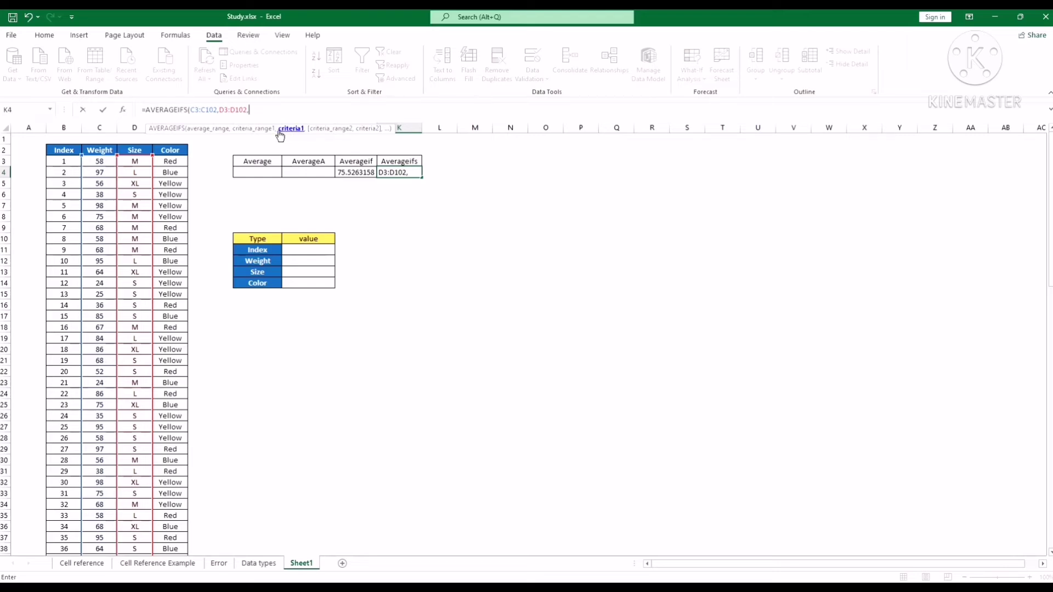
pyautogui.click(306, 273)
pyautogui.write(',')
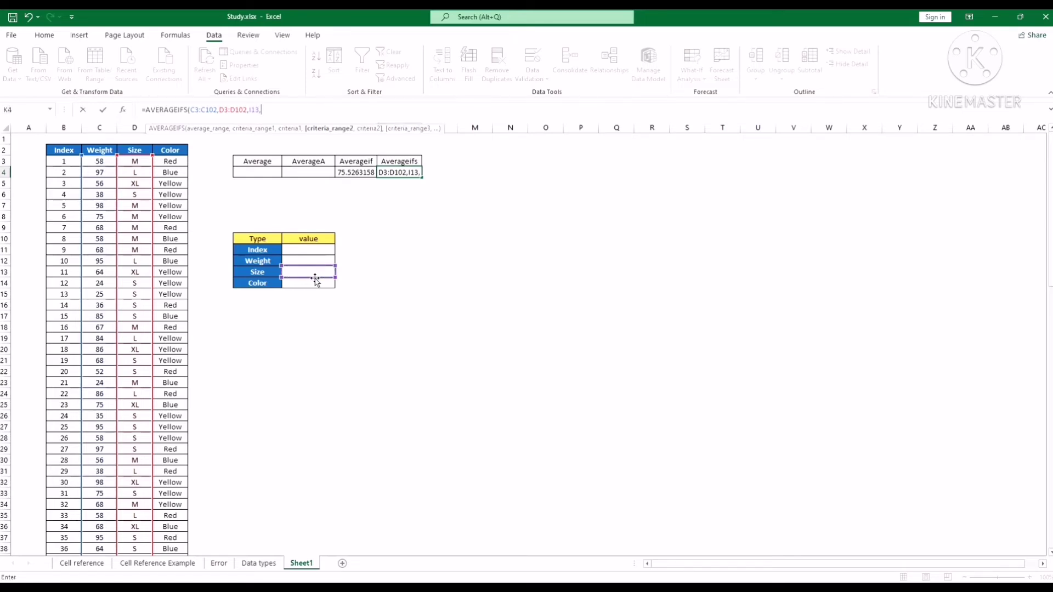
# - Add the Color values E3:E102 as the second criteria range with cell I14 as its criterion, and complete the AVERAGEIFS formula
pyautogui.click(175, 161)
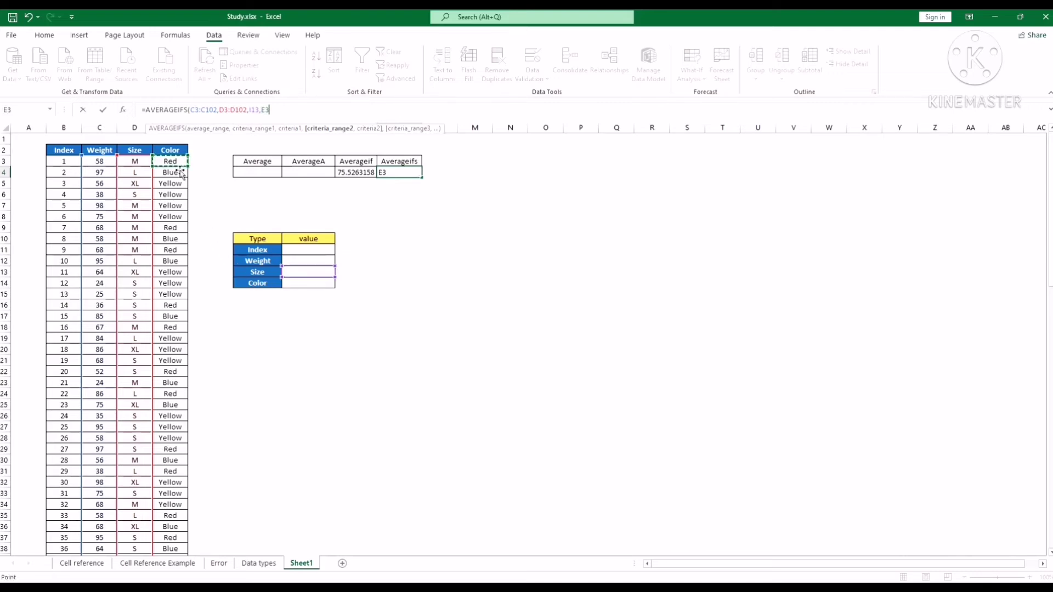
pyautogui.hotkey('ctrl', 'shift', 'Down')
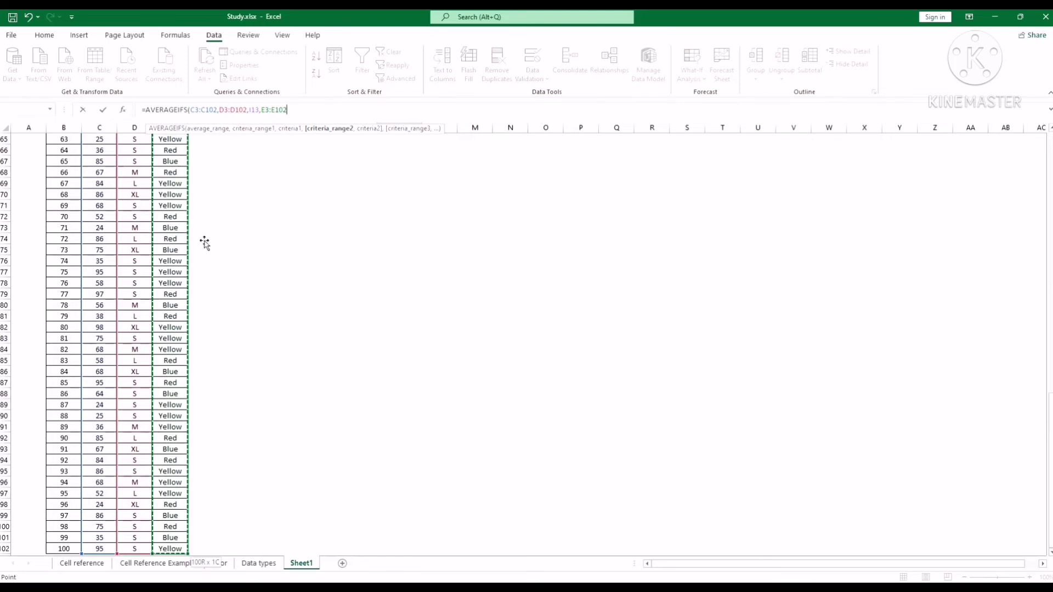
pyautogui.scroll(-6, 188, 293)
pyautogui.scroll(20, 188, 296)
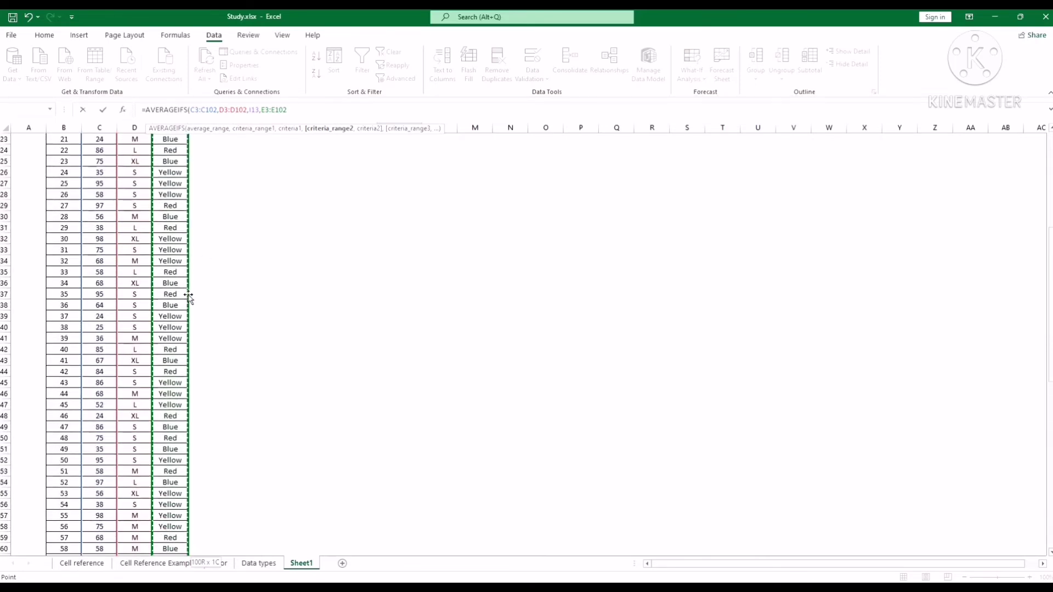
pyautogui.scroll(7, 188, 296)
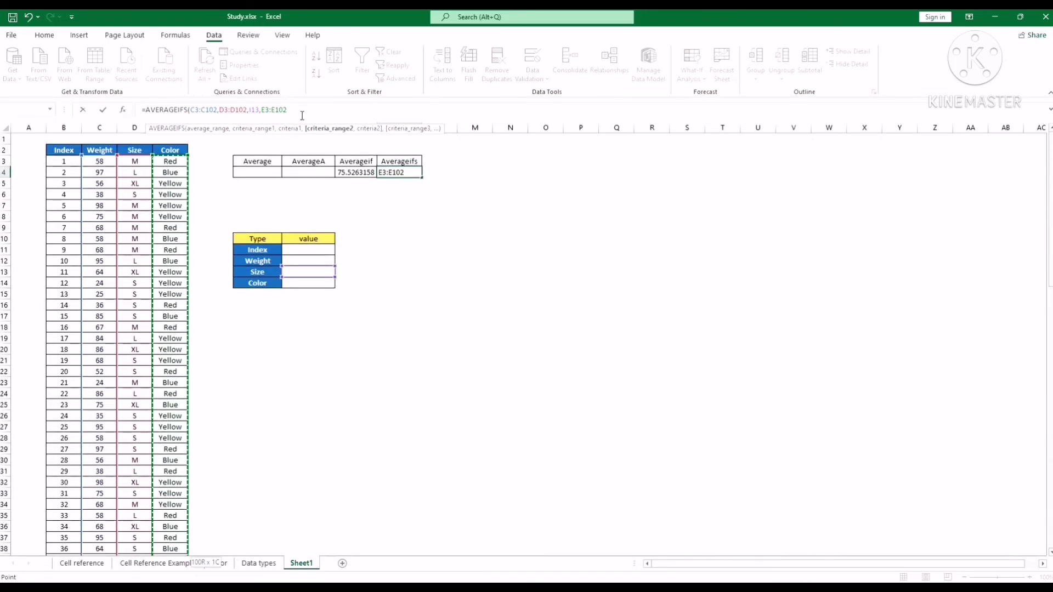
pyautogui.write(',')
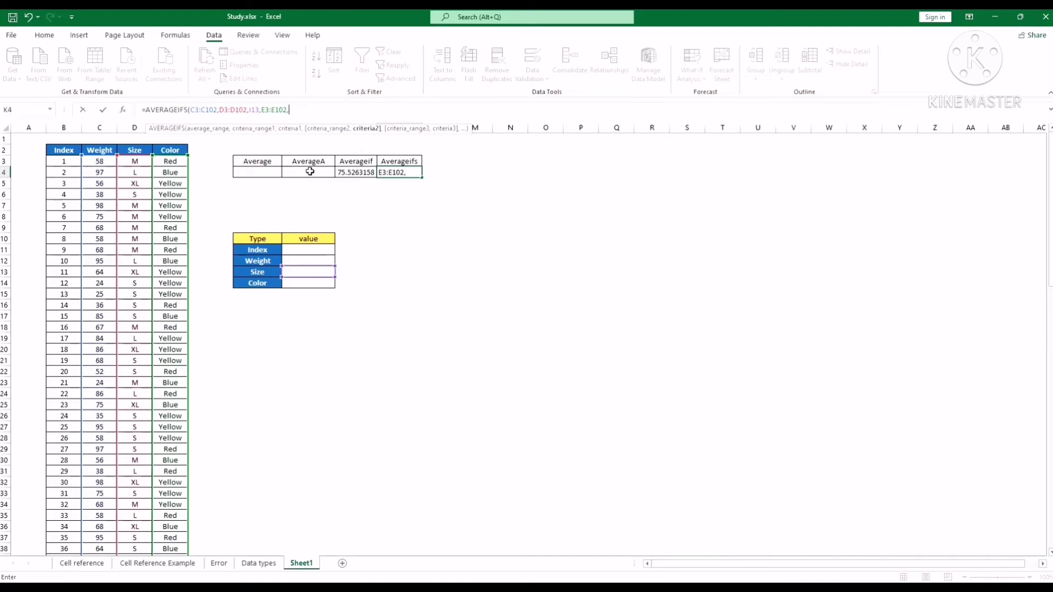
pyautogui.click(308, 282)
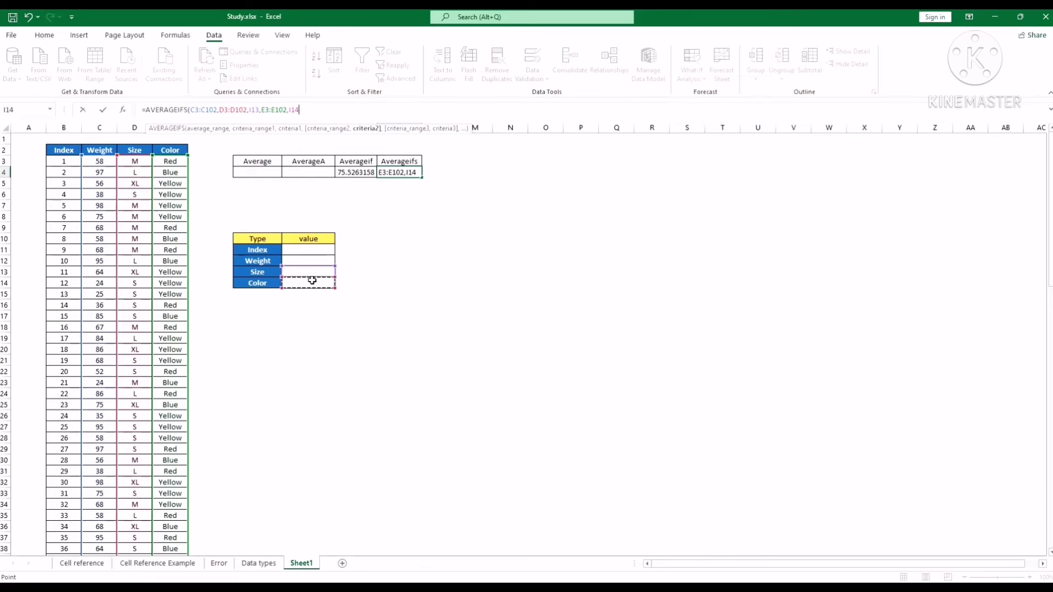
pyautogui.write(')')
pyautogui.press('Return')
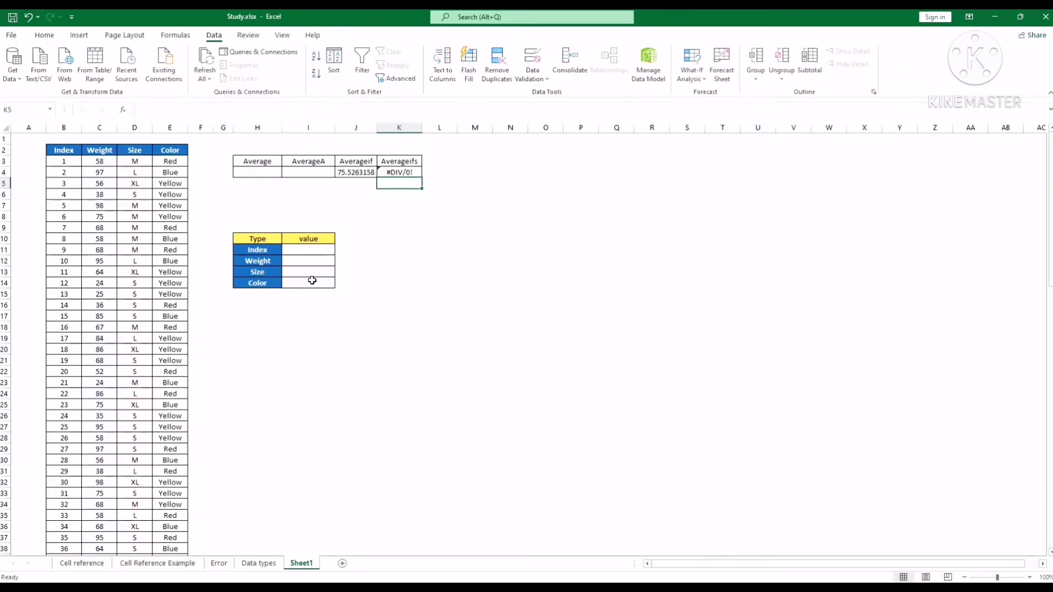
# - Fill in the criteria table with XL as the Size value and Yellow as the Color value
pyautogui.click(406, 173)
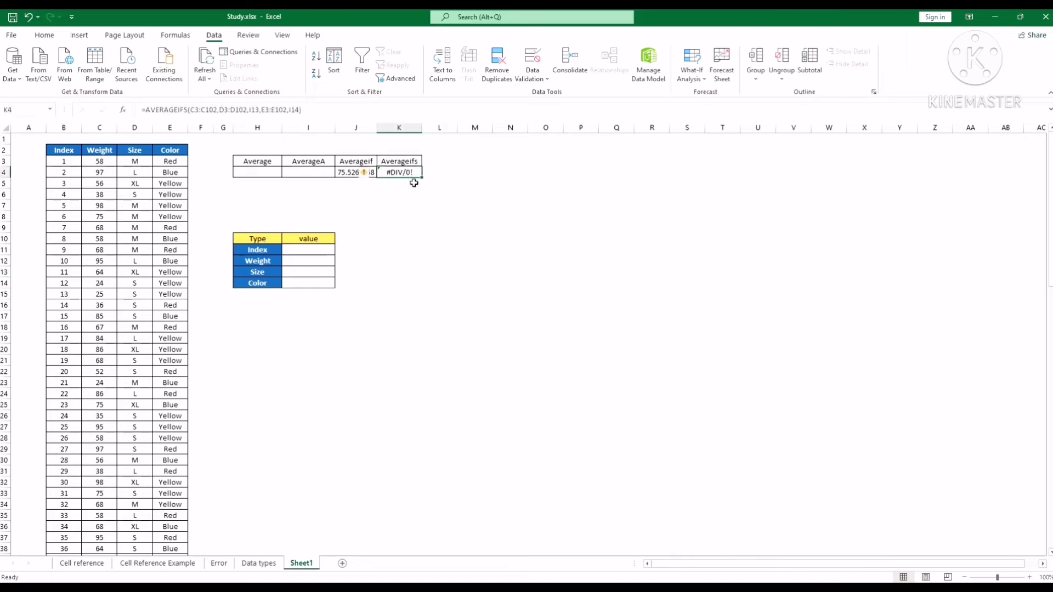
pyautogui.click(320, 276)
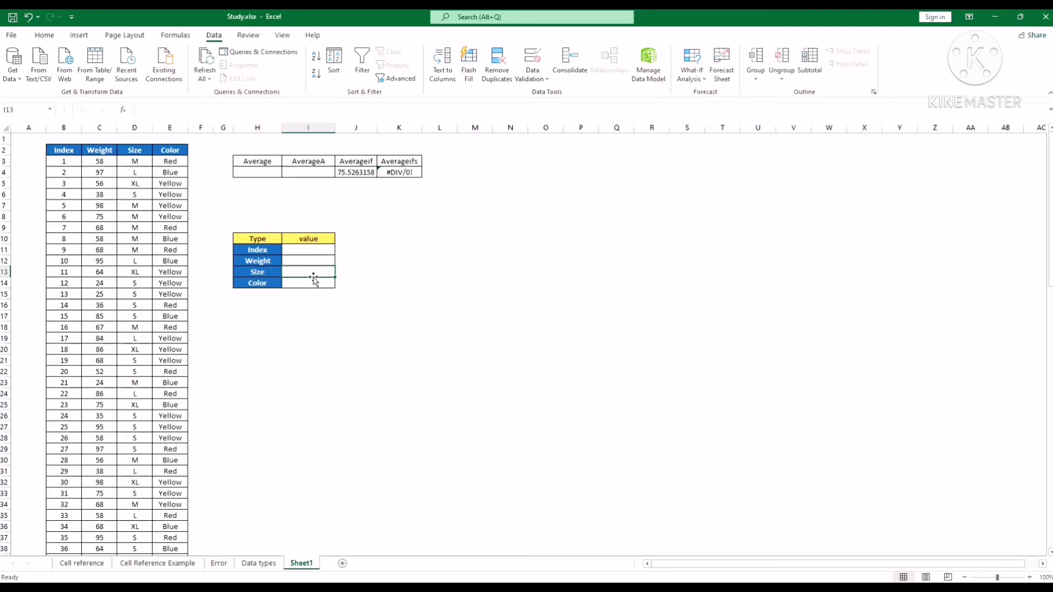
pyautogui.write('XL')
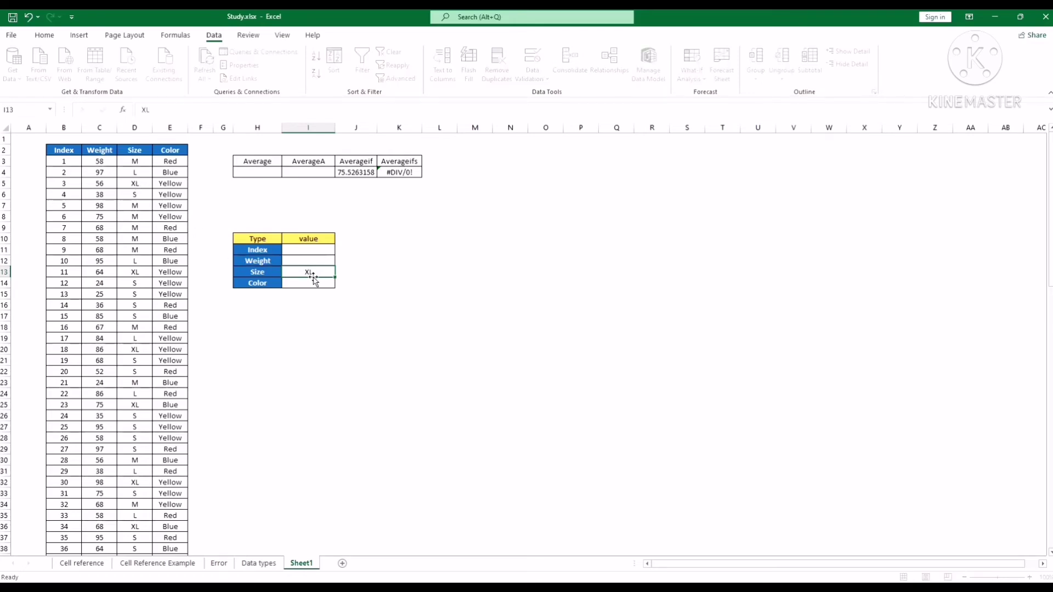
pyautogui.press('Return')
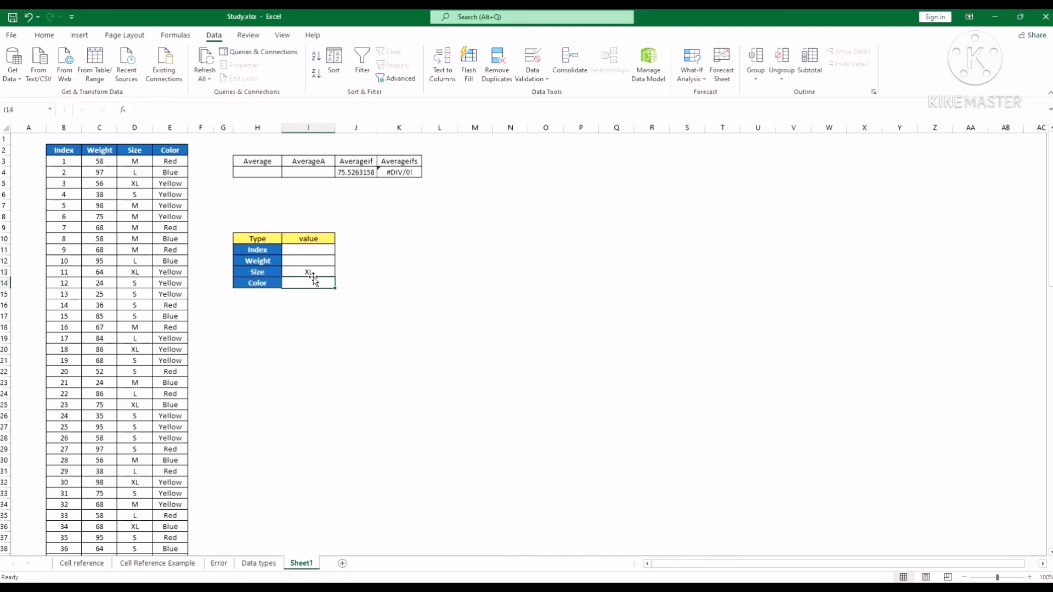
pyautogui.write('Yellow')
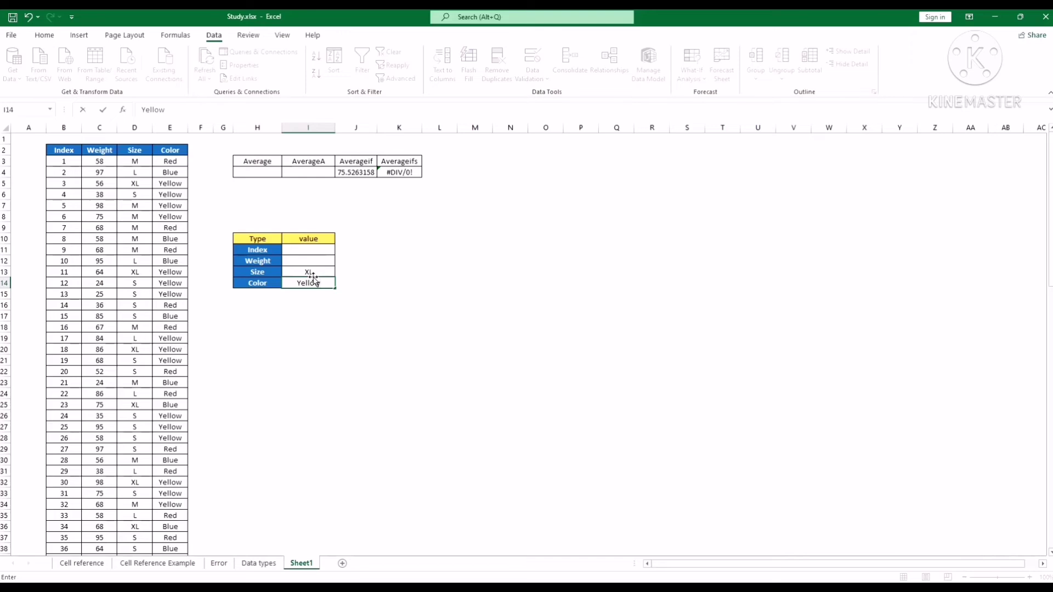
pyautogui.press('Return')
# - Review the AVERAGEIFS result in K4 against the Size criterion in I13 and the Color criterion in I14
pyautogui.click(404, 175)
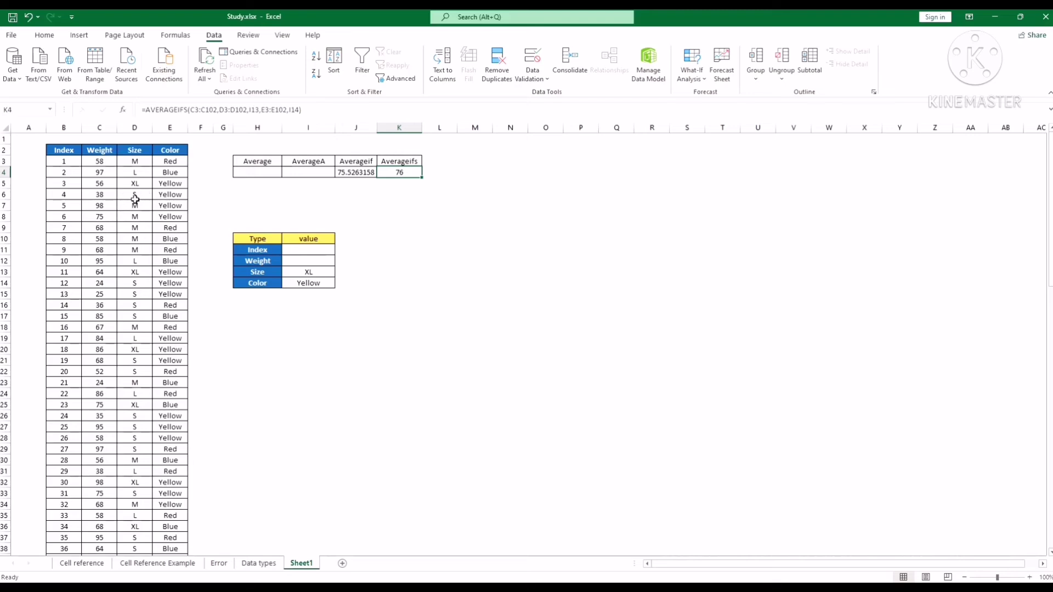
pyautogui.click(311, 273)
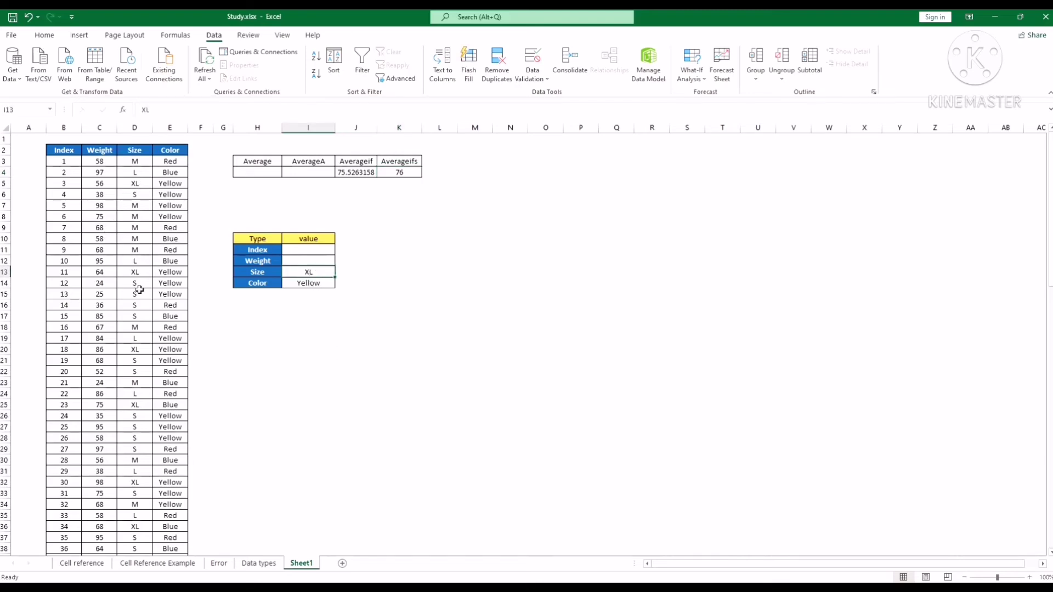
pyautogui.click(317, 286)
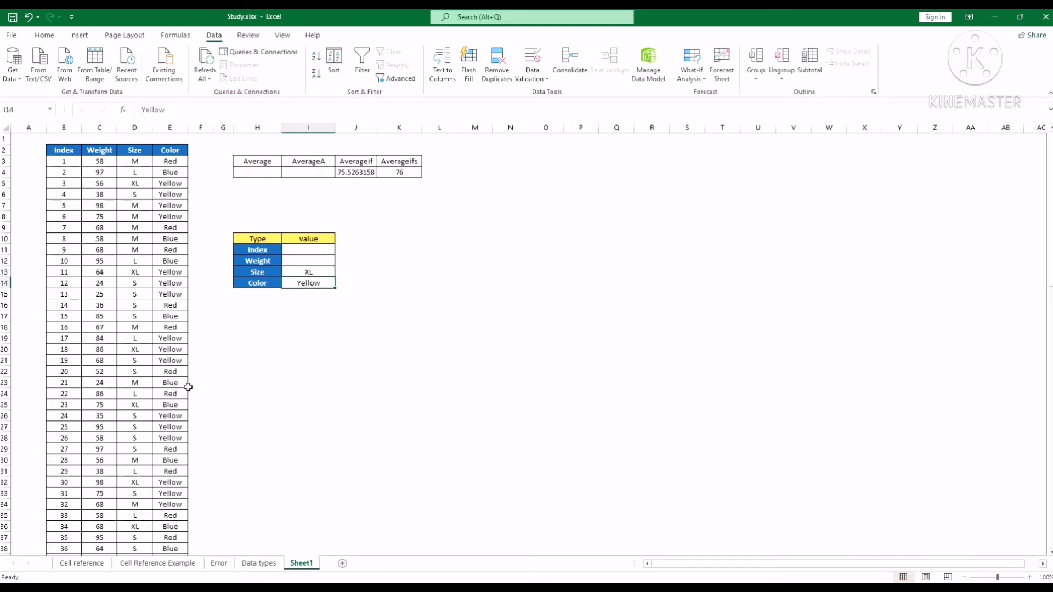
pyautogui.click(328, 274)
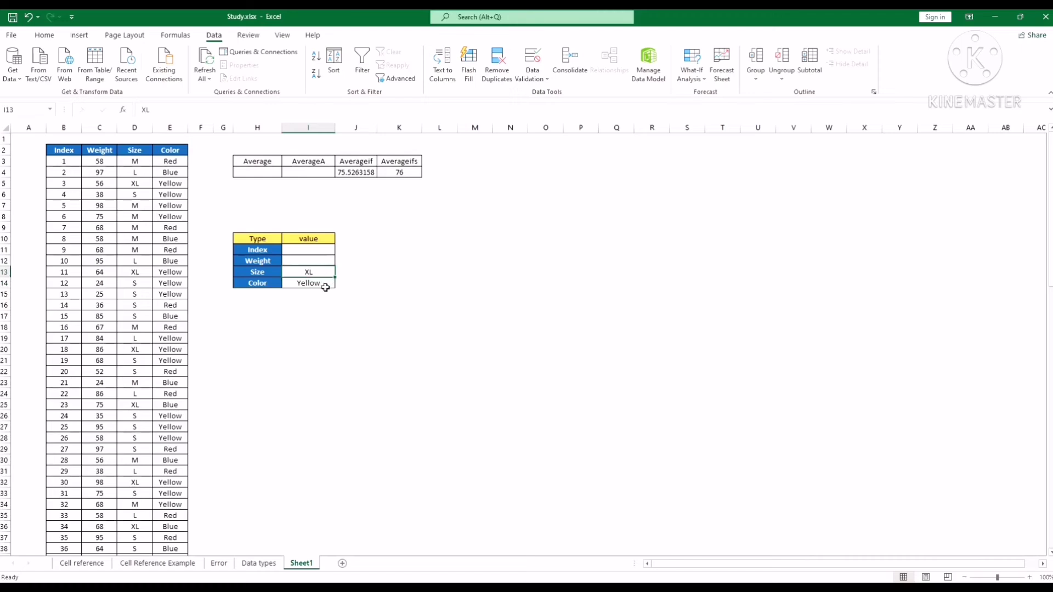
pyautogui.click(325, 285)
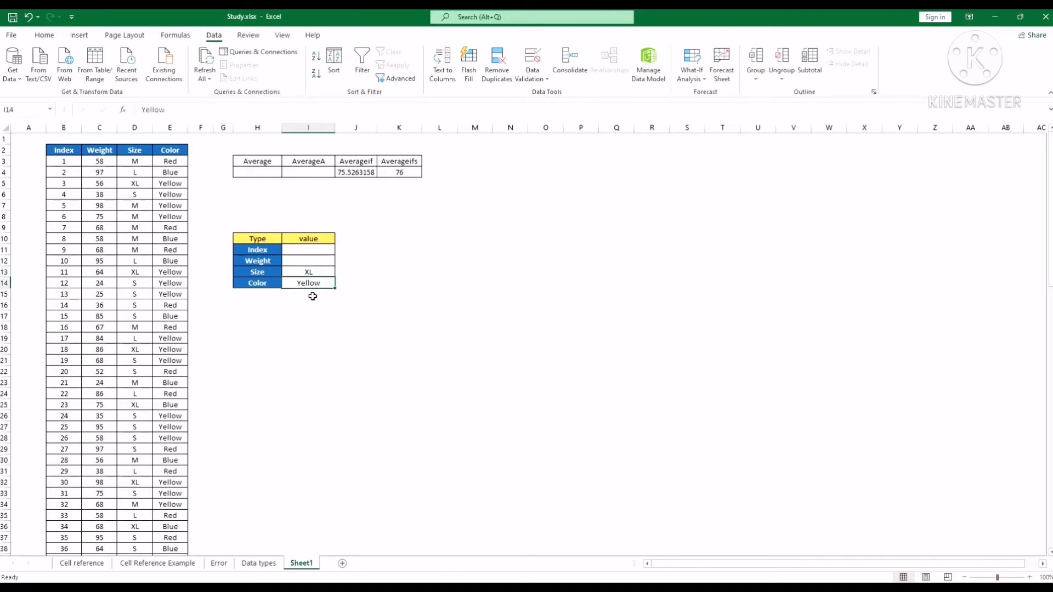
pyautogui.click(406, 175)
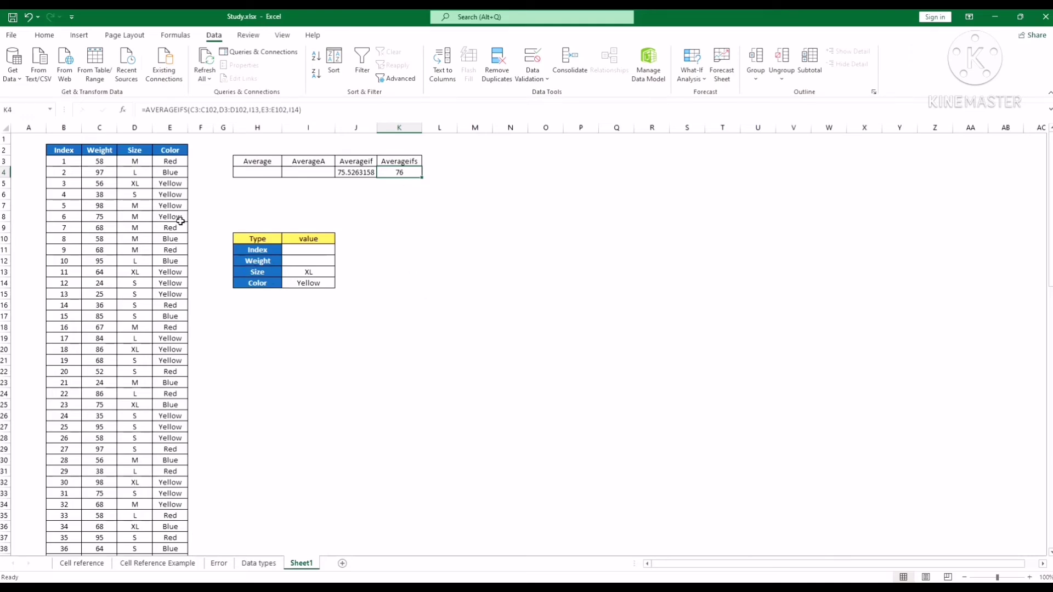
# - Turn on filtering for the data table and filter the Size column to show only XL rows
pyautogui.click(64, 152)
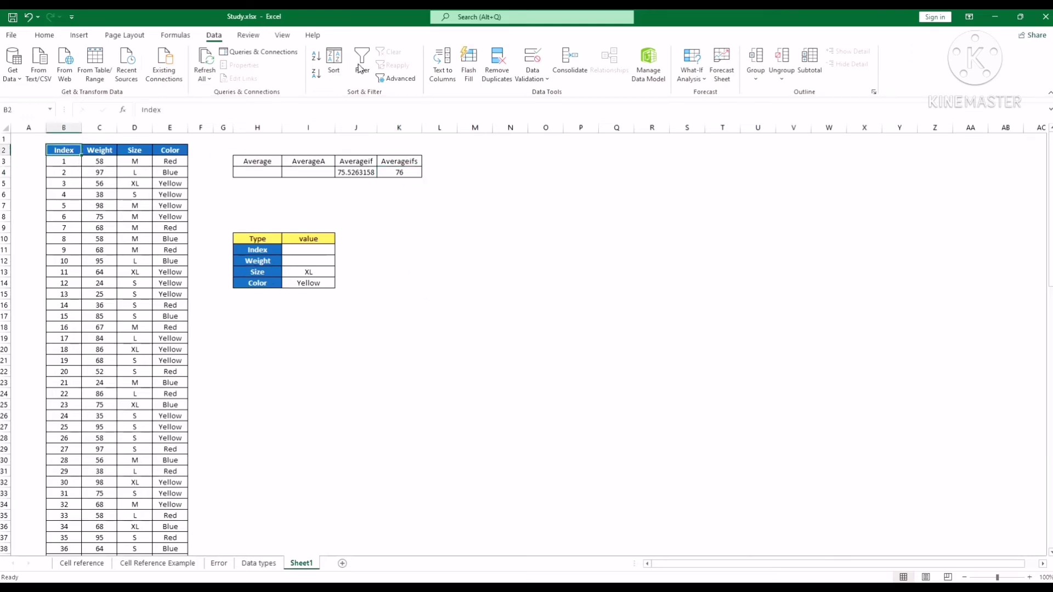
pyautogui.click(367, 78)
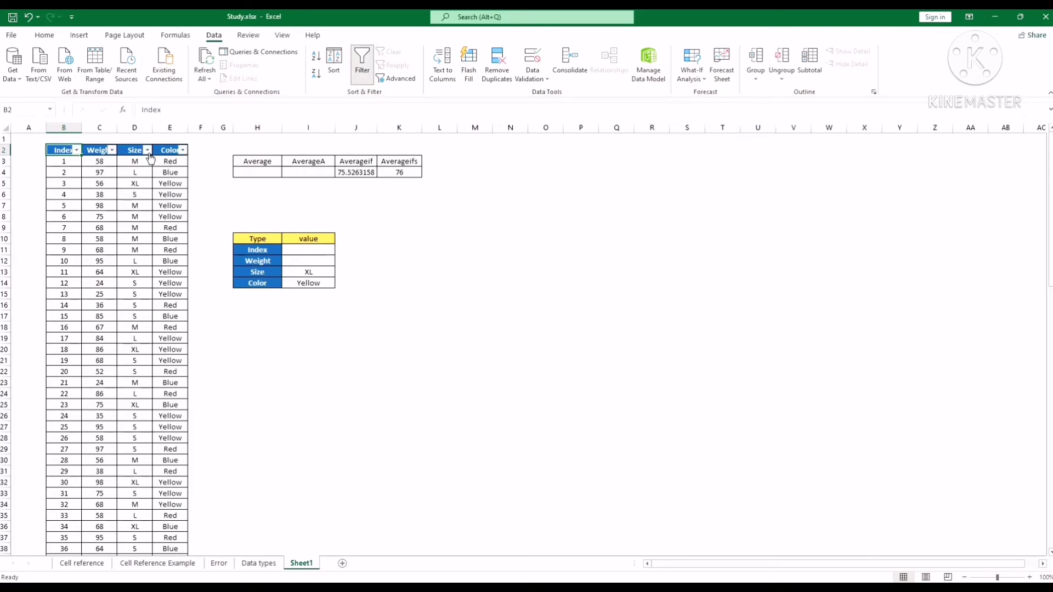
pyautogui.click(147, 150)
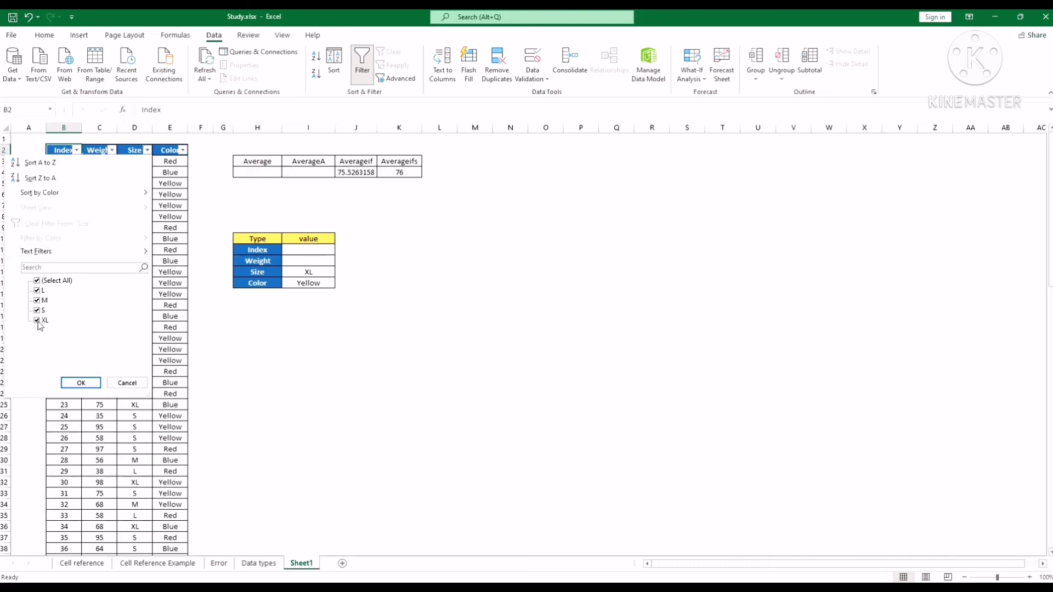
pyautogui.click(39, 300)
pyautogui.click(39, 291)
pyautogui.click(81, 383)
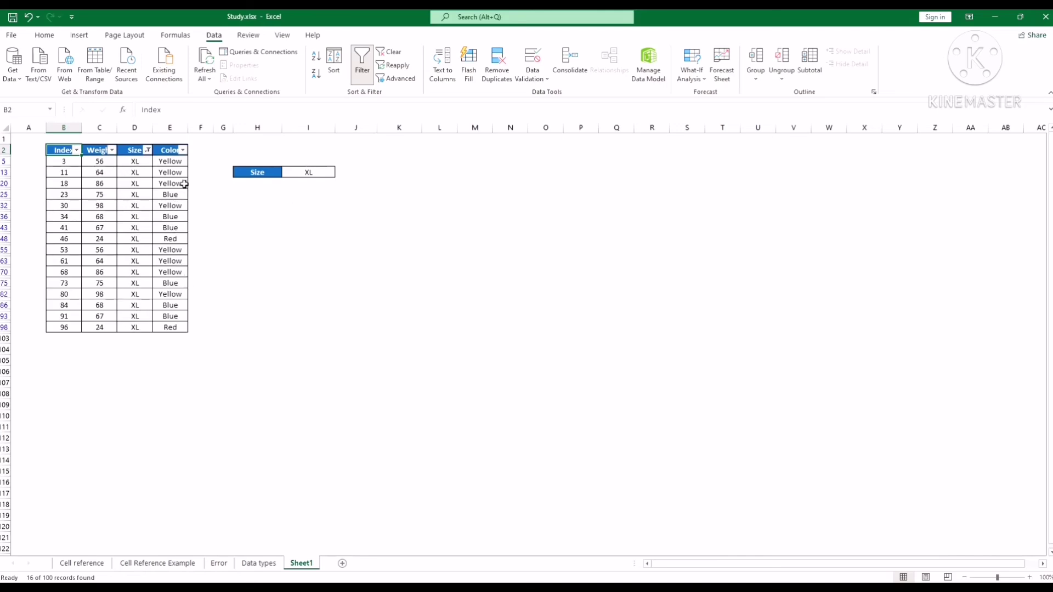
# - Filter the Color column to show only the Yellow rows
pyautogui.click(182, 151)
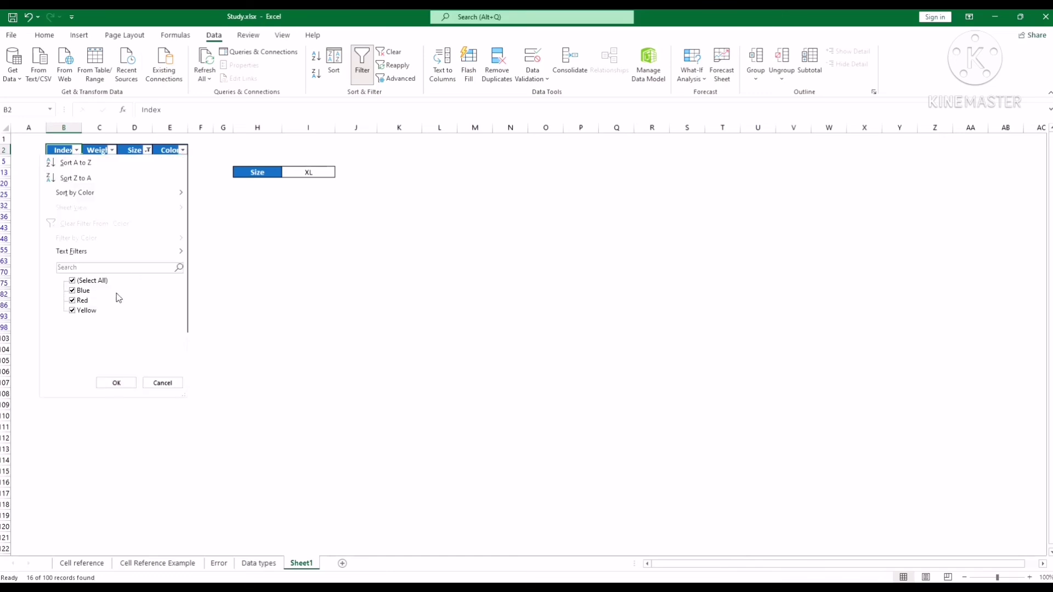
pyautogui.click(73, 301)
pyautogui.click(73, 292)
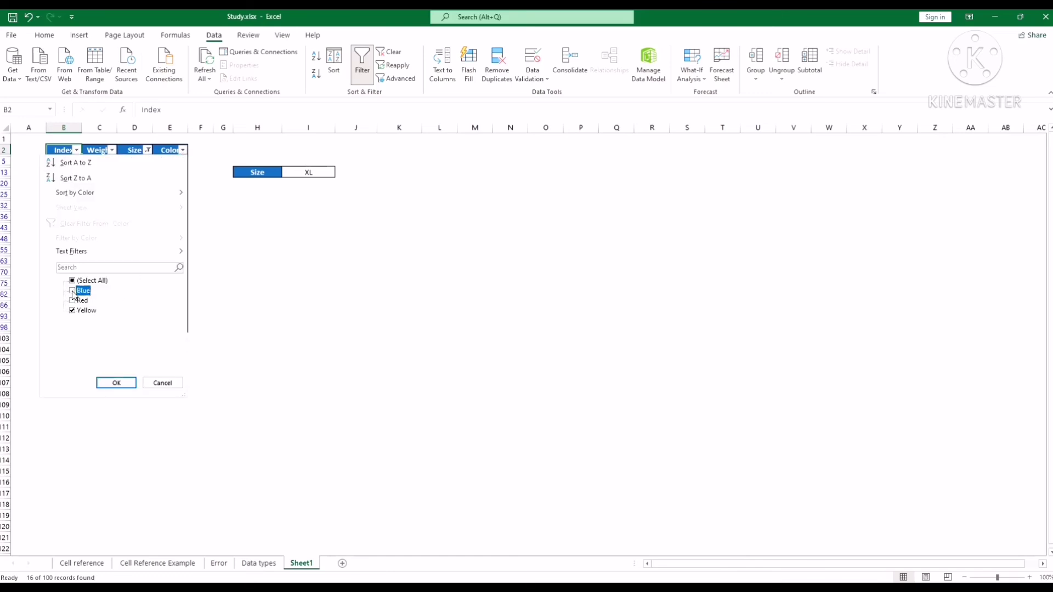
pyautogui.click(116, 383)
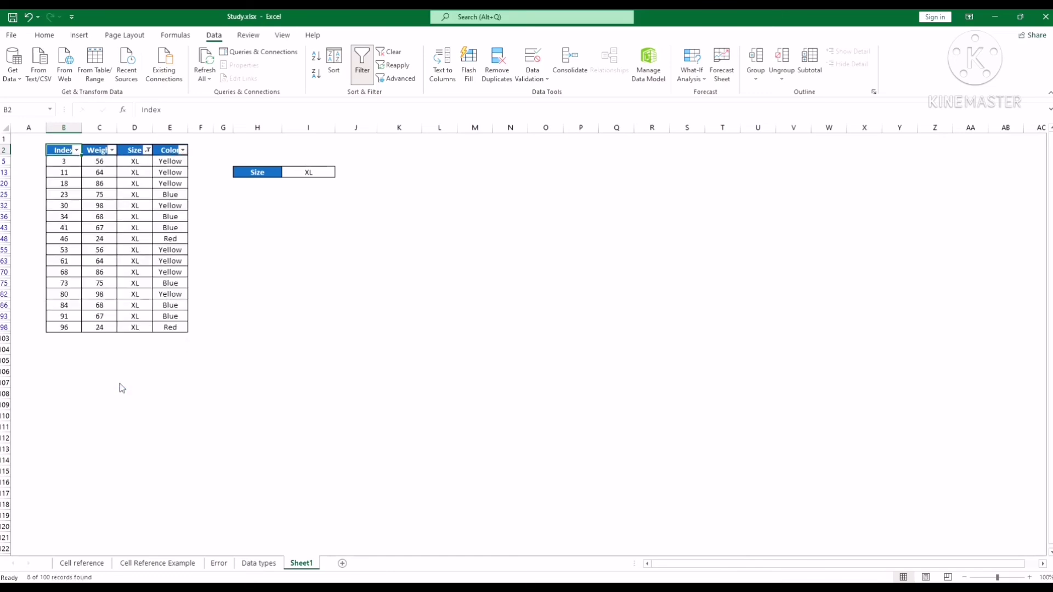
# - Check the average of the filtered Weight values for XL and Yellow, and remove the filters from the table
pyautogui.click(142, 163)
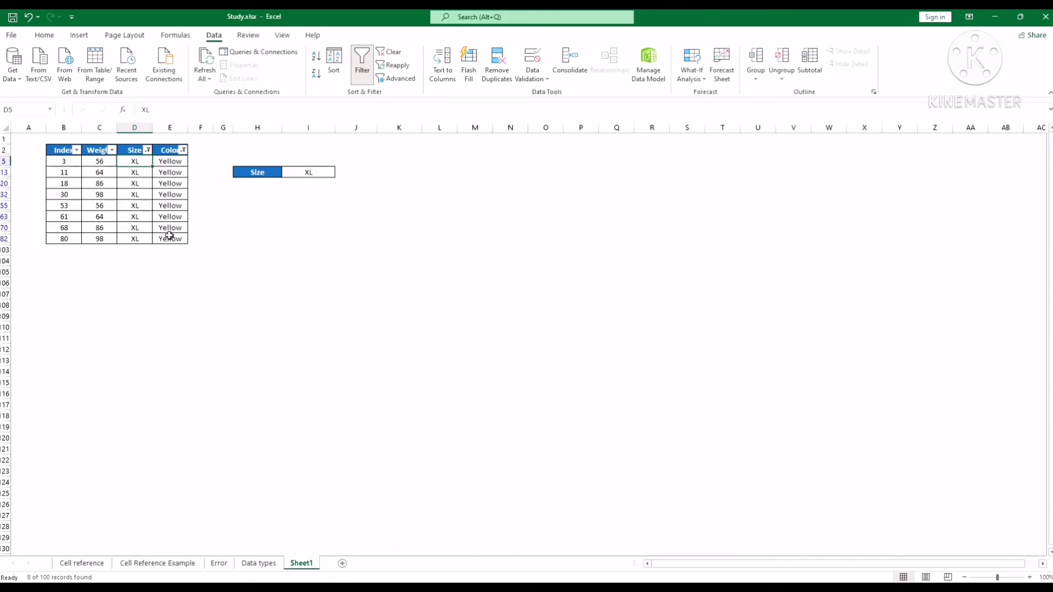
pyautogui.moveTo(99, 163); pyautogui.dragTo(102, 238)
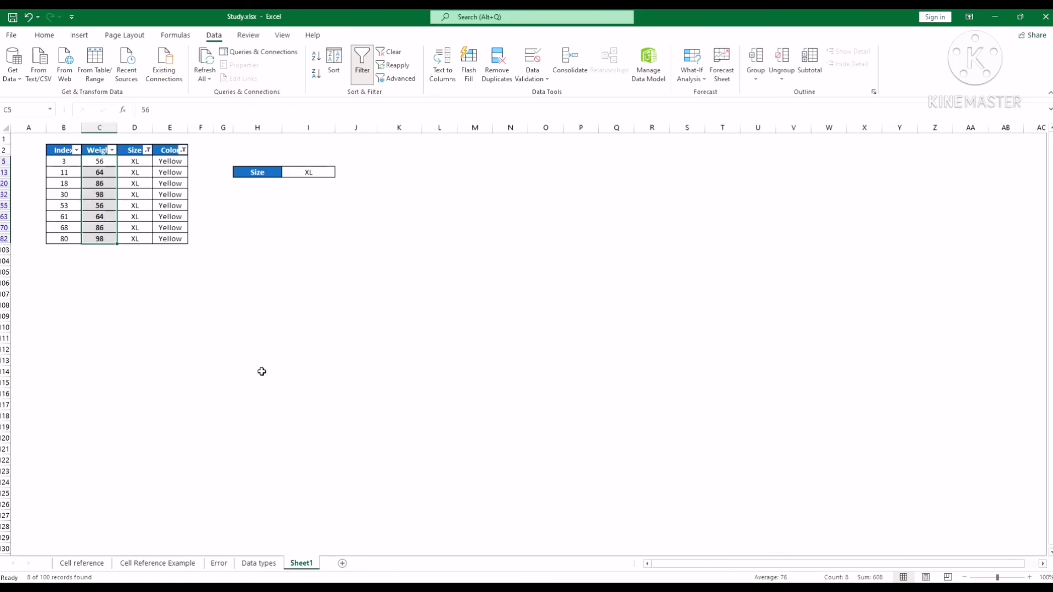
pyautogui.click(362, 71)
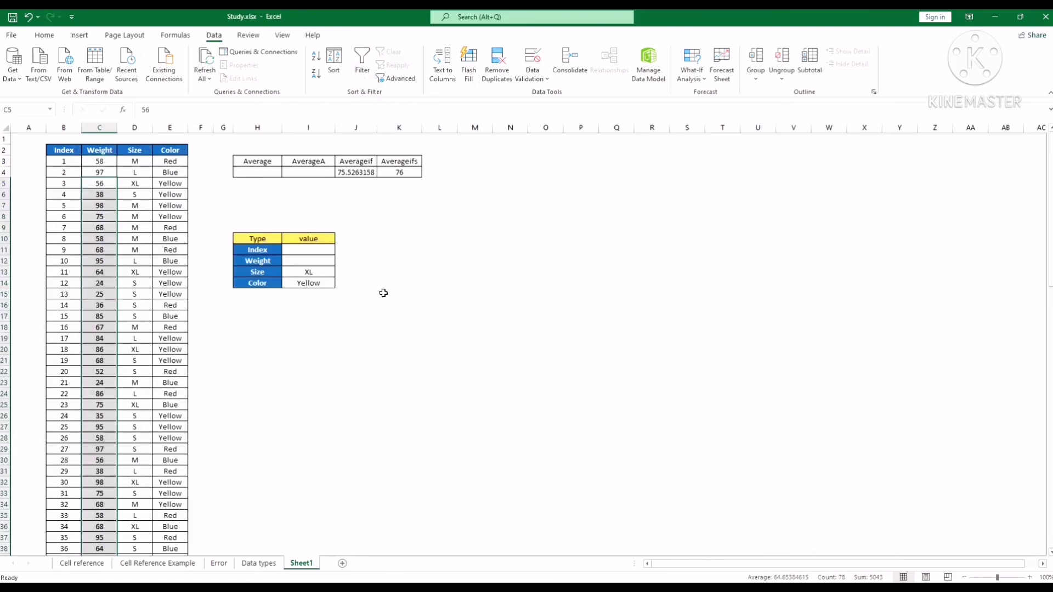
# - Compare the AVERAGEIFS result in K4 with the Size and Color criteria in I13 and I14
pyautogui.click(452, 256)
pyautogui.click(407, 175)
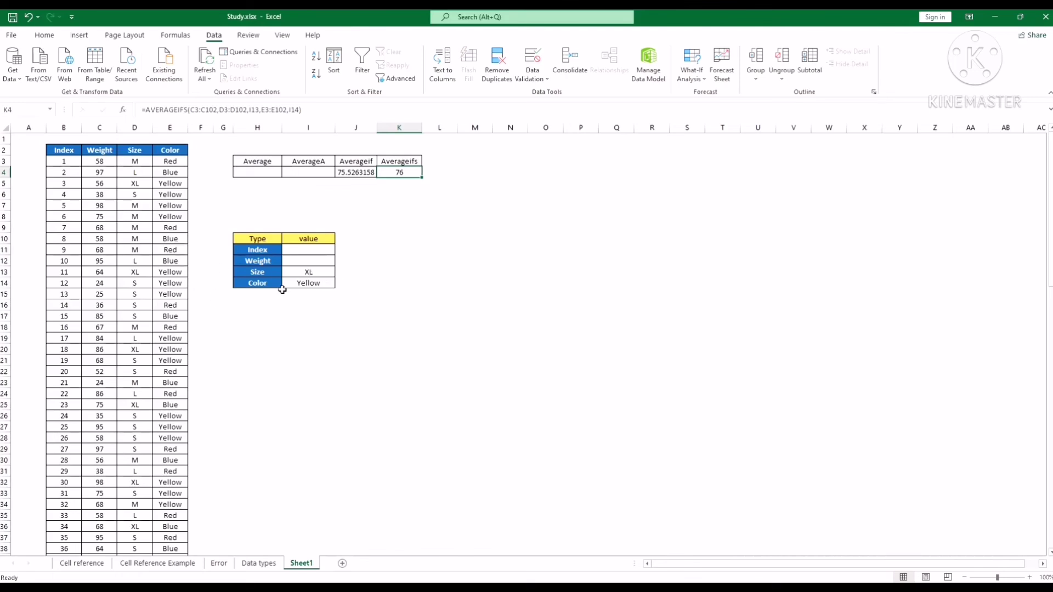
pyautogui.click(304, 273)
pyautogui.click(309, 282)
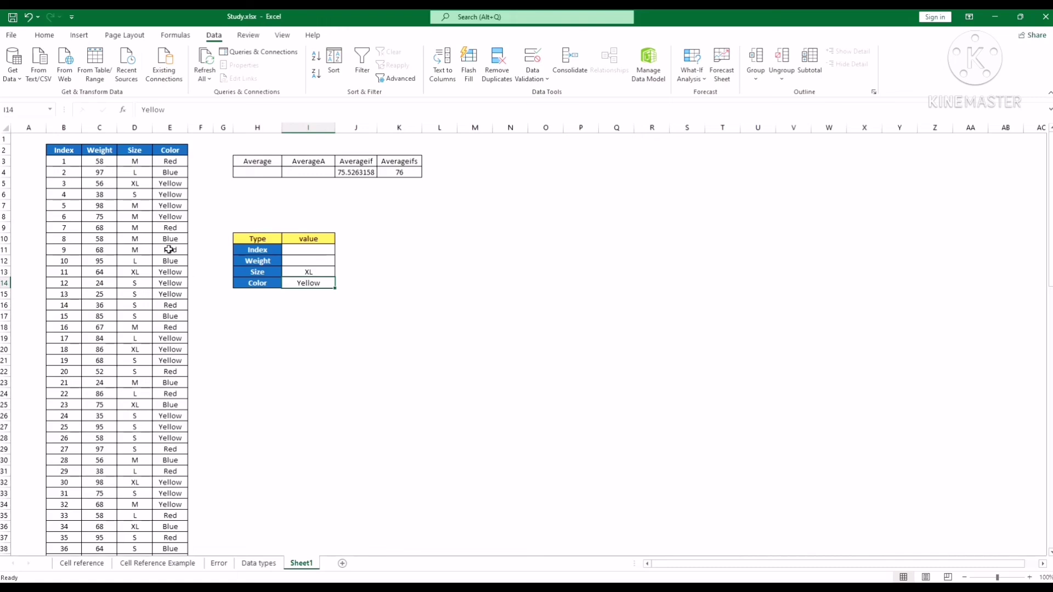
pyautogui.click(407, 175)
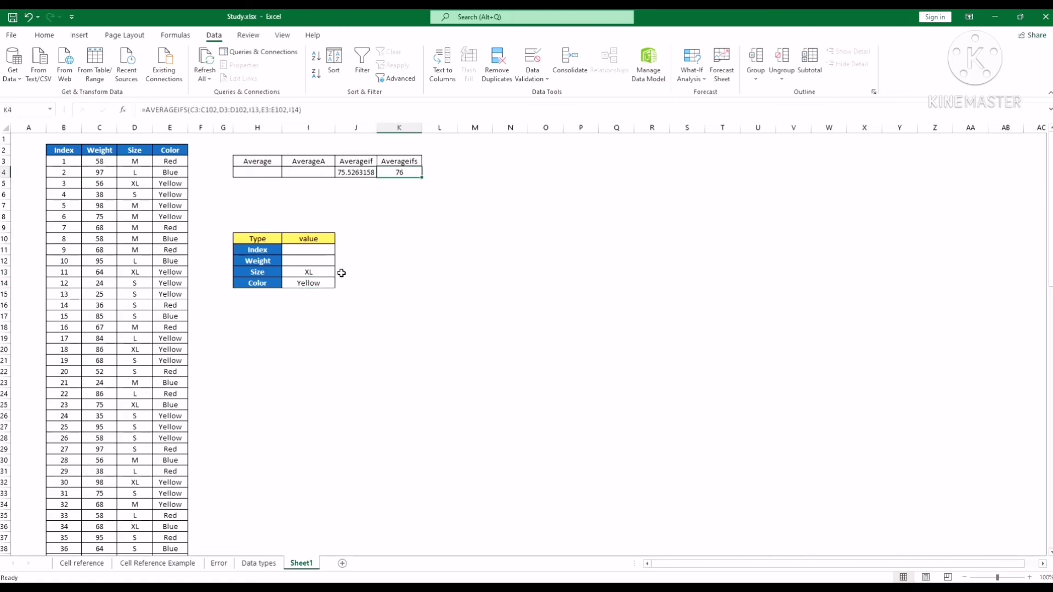
# - Change the criteria table to M as the Size value and Red as the Color value
pyautogui.click(315, 274)
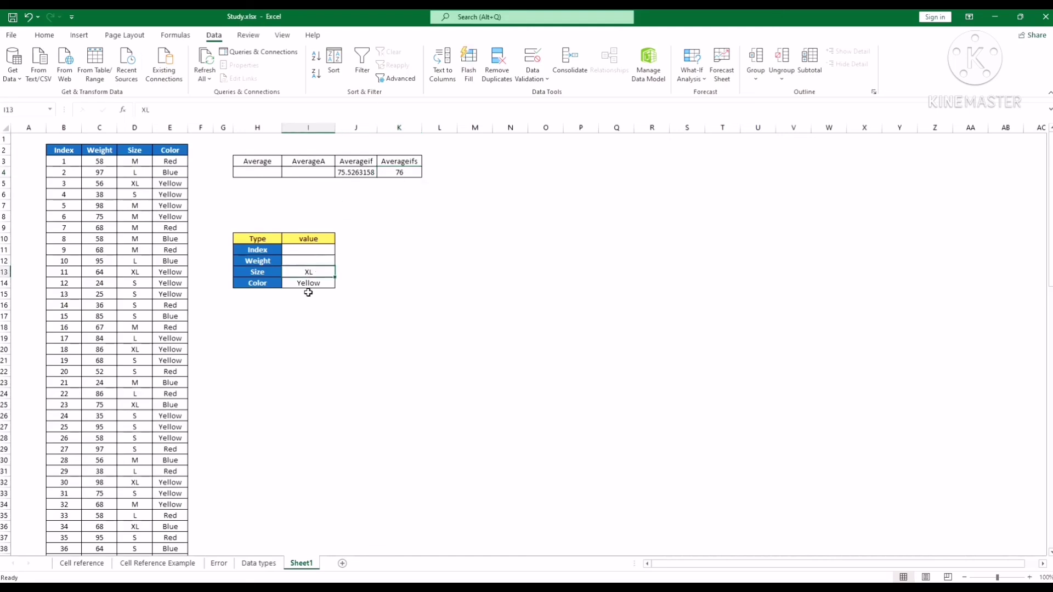
pyautogui.write('M')
pyautogui.press('Return')
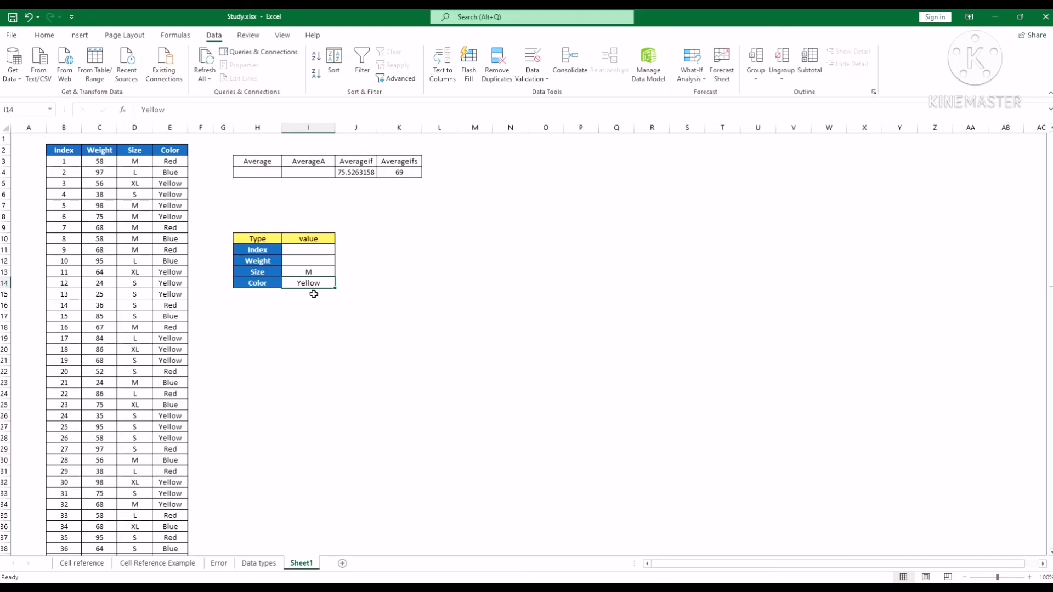
pyautogui.write('Red')
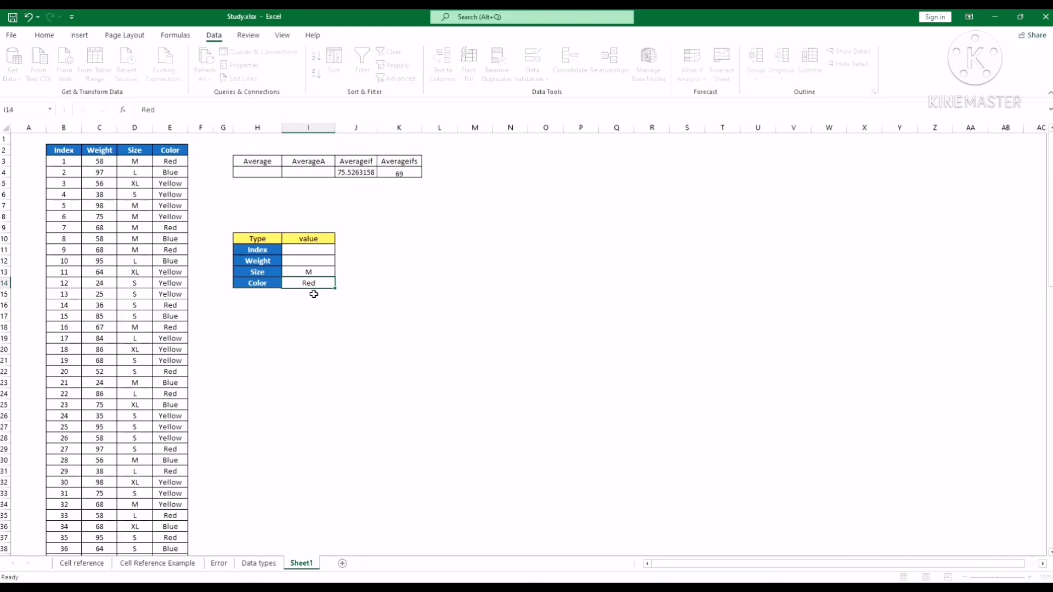
pyautogui.press('Return')
pyautogui.click(321, 283)
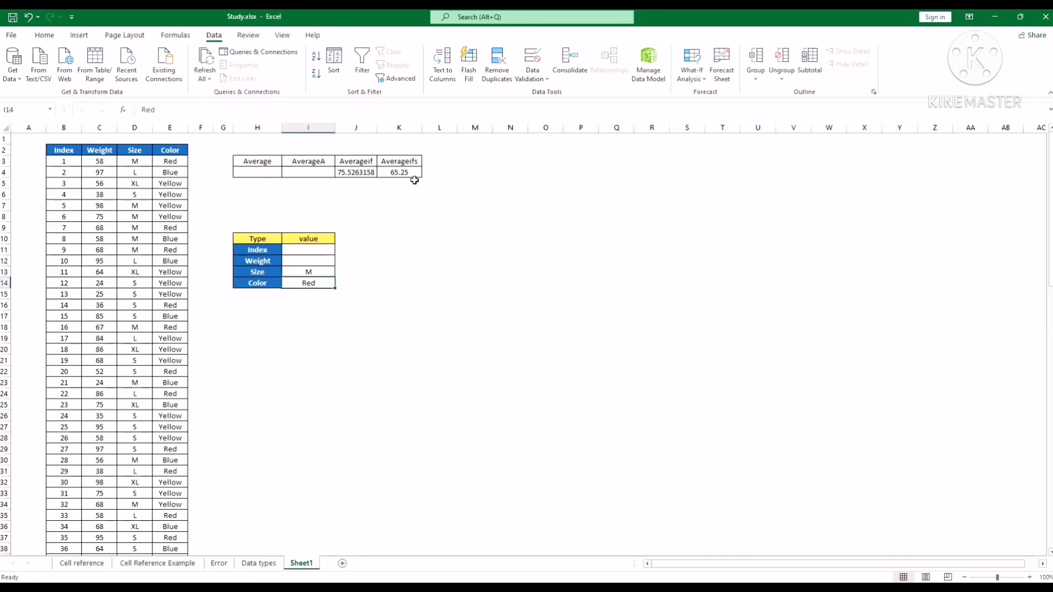
pyautogui.click(387, 316)
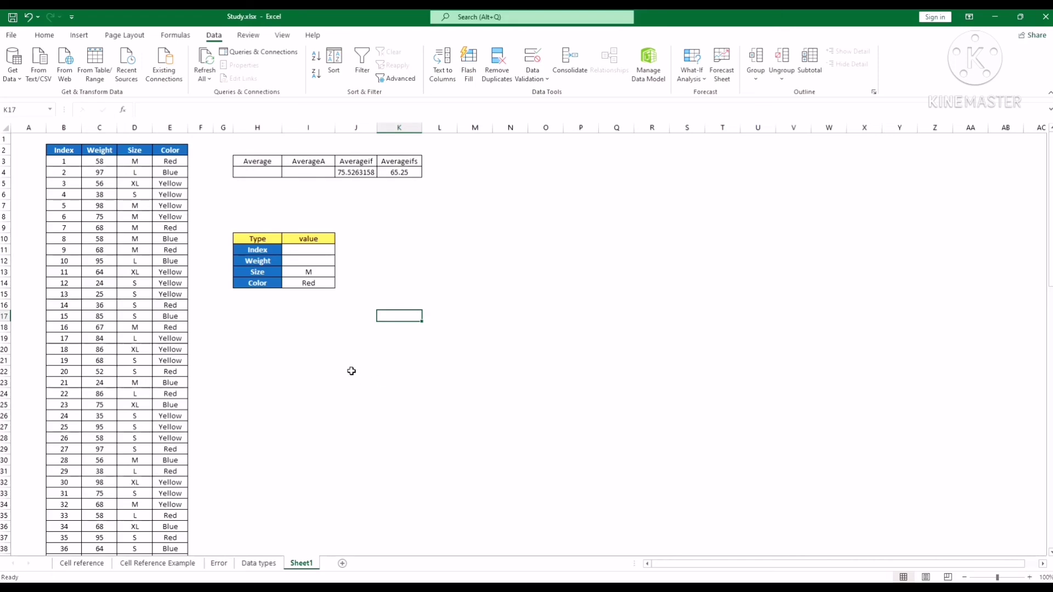
# - Review the Average, AverageA, Averageif and Averageifs headings in H3:K3
pyautogui.click(269, 162)
pyautogui.click(326, 164)
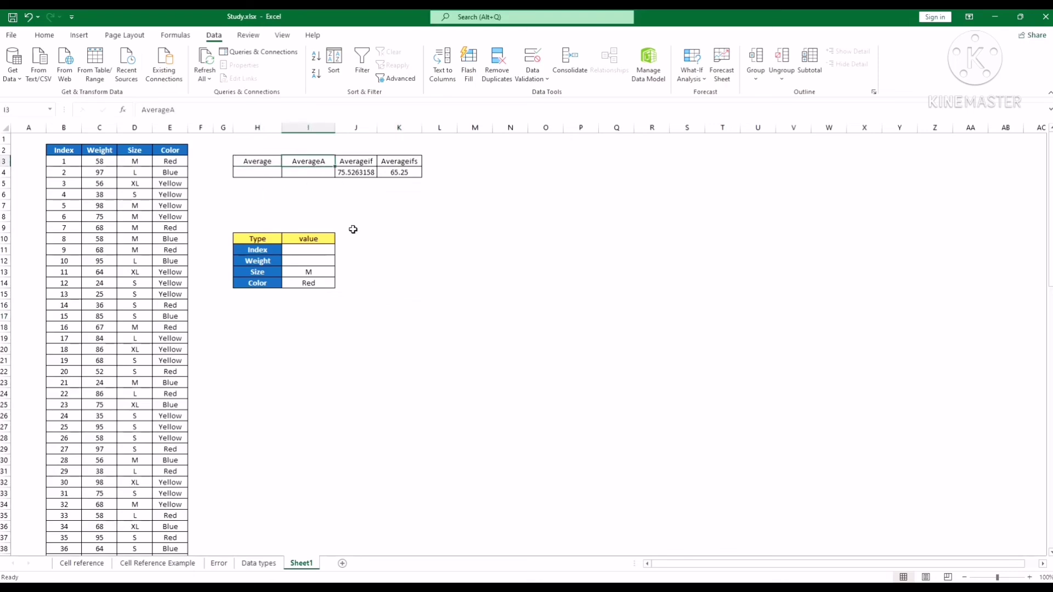
pyautogui.click(371, 162)
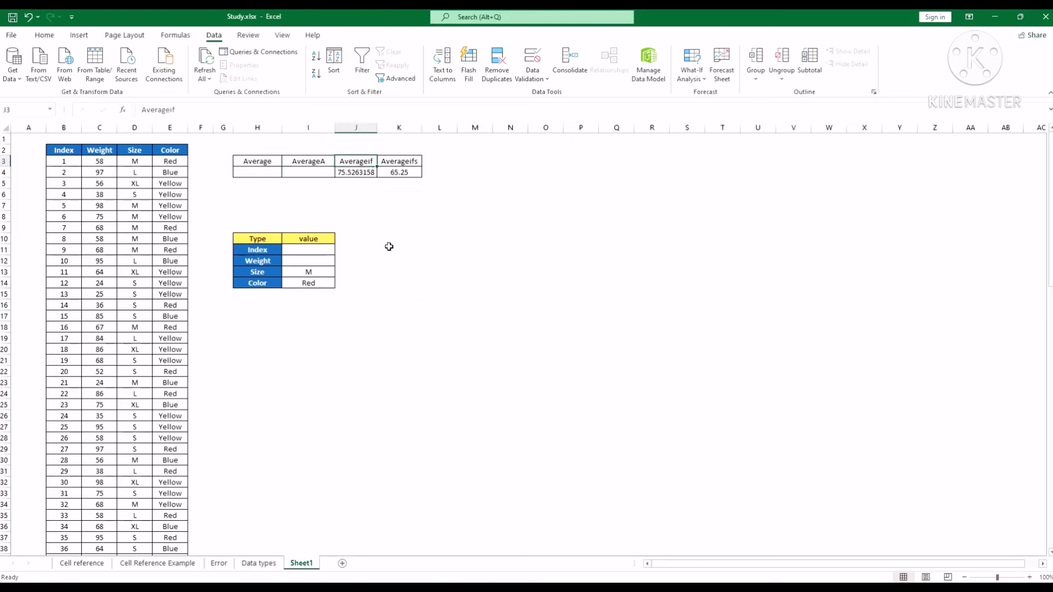
pyautogui.click(413, 163)
pyautogui.click(401, 335)
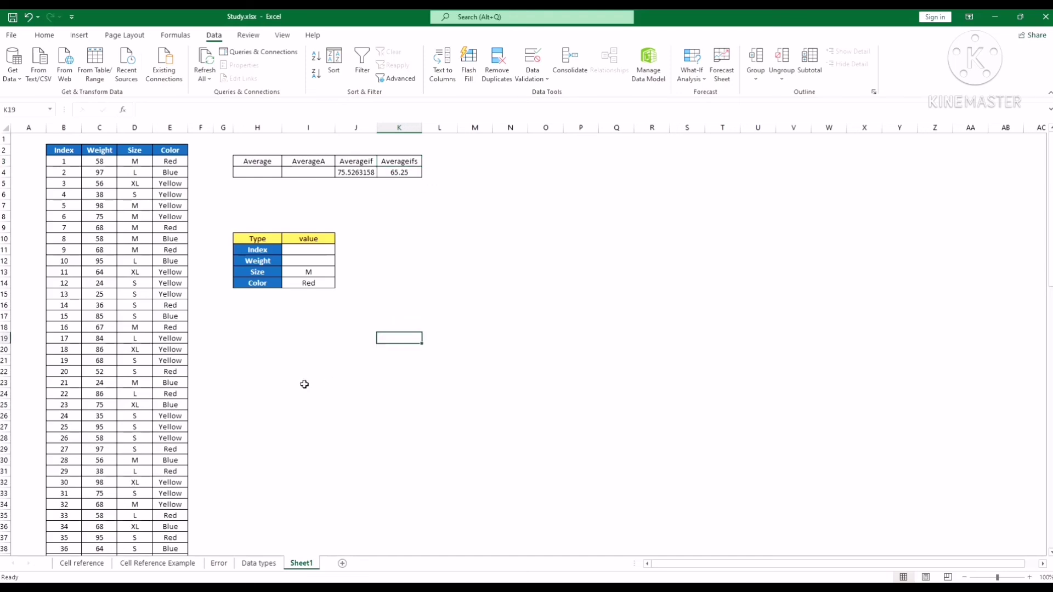